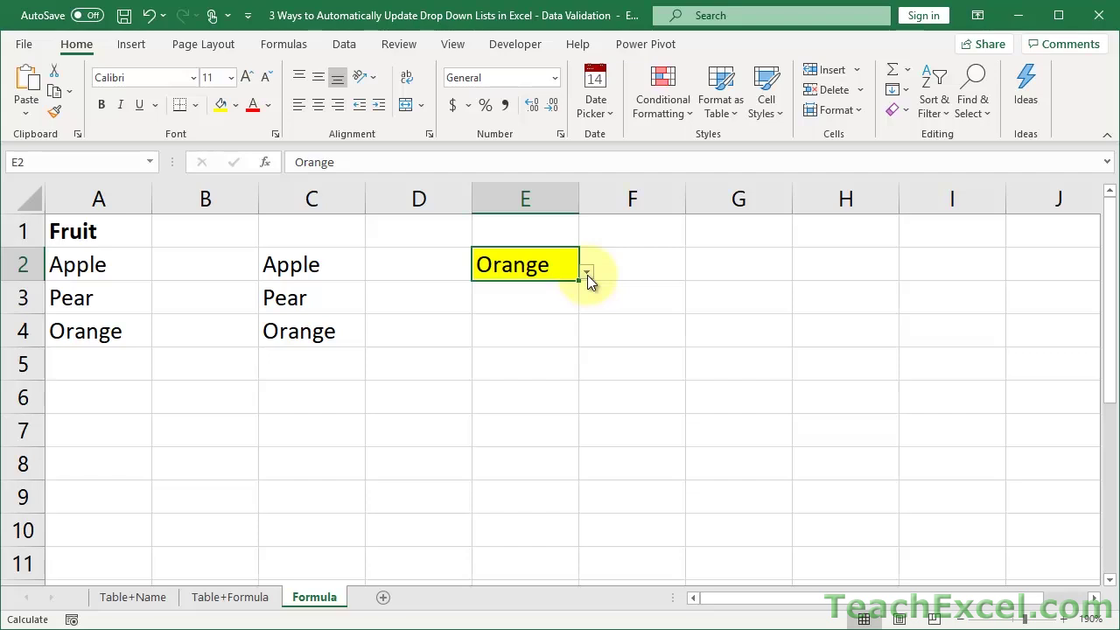
Enter Kiwi in A5 below Orange, then select the yellow cell E2
left_click(587, 275)
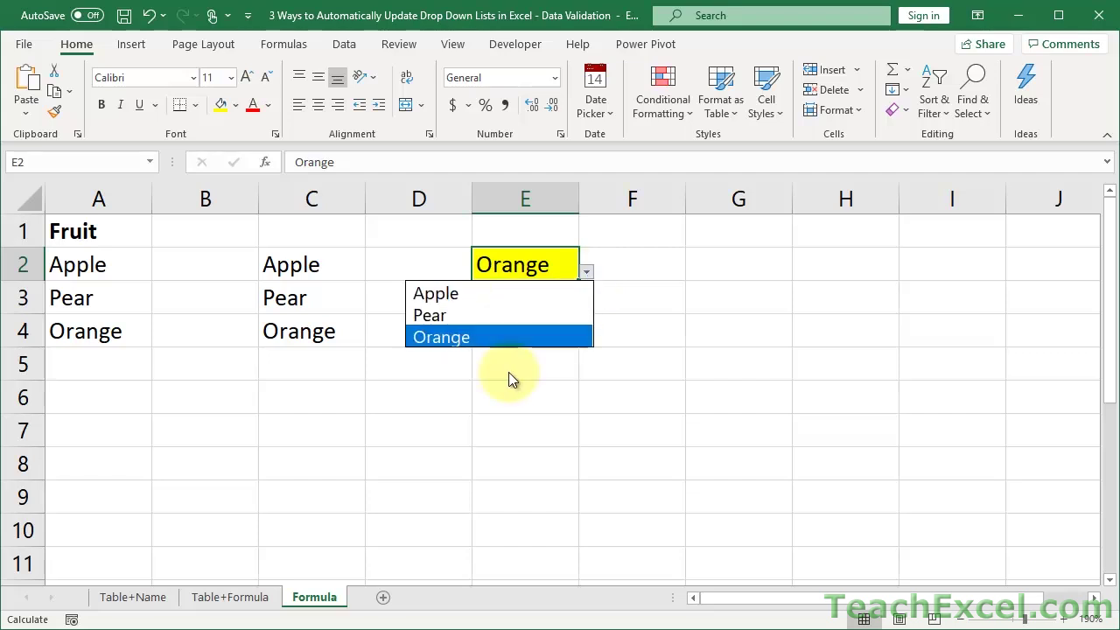
left_click(86, 354)
left_click(85, 355)
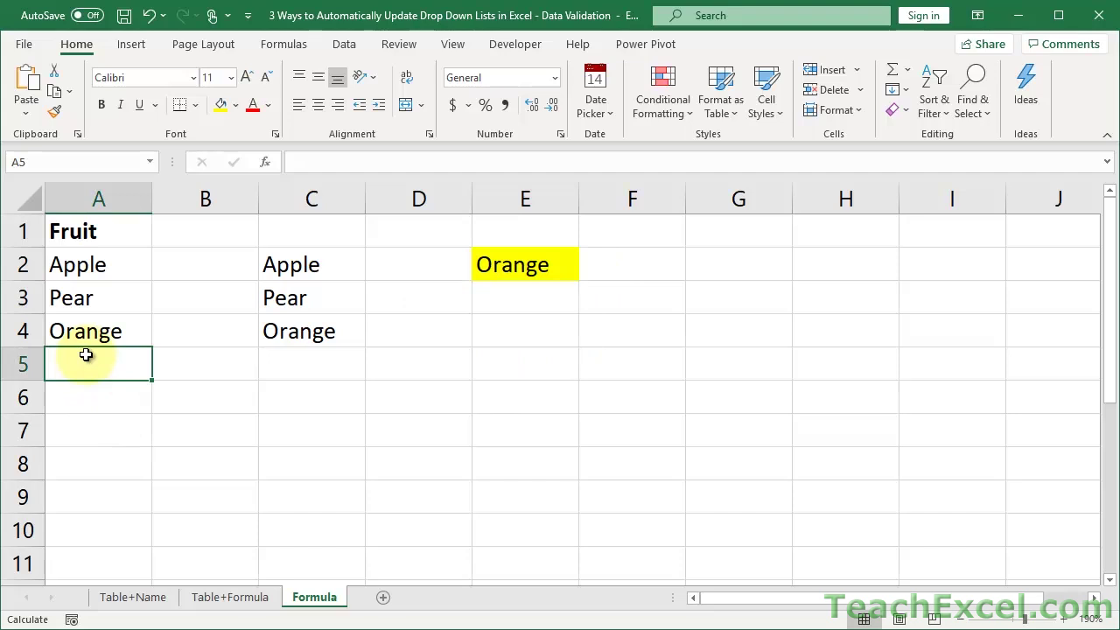
type("Kiwi")
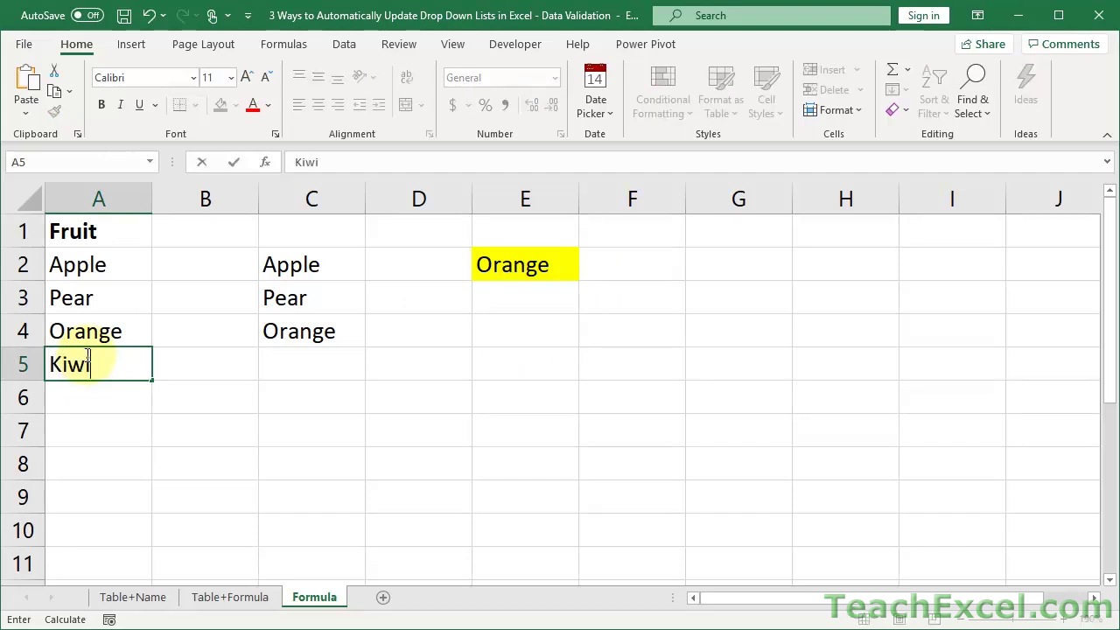
key("Return")
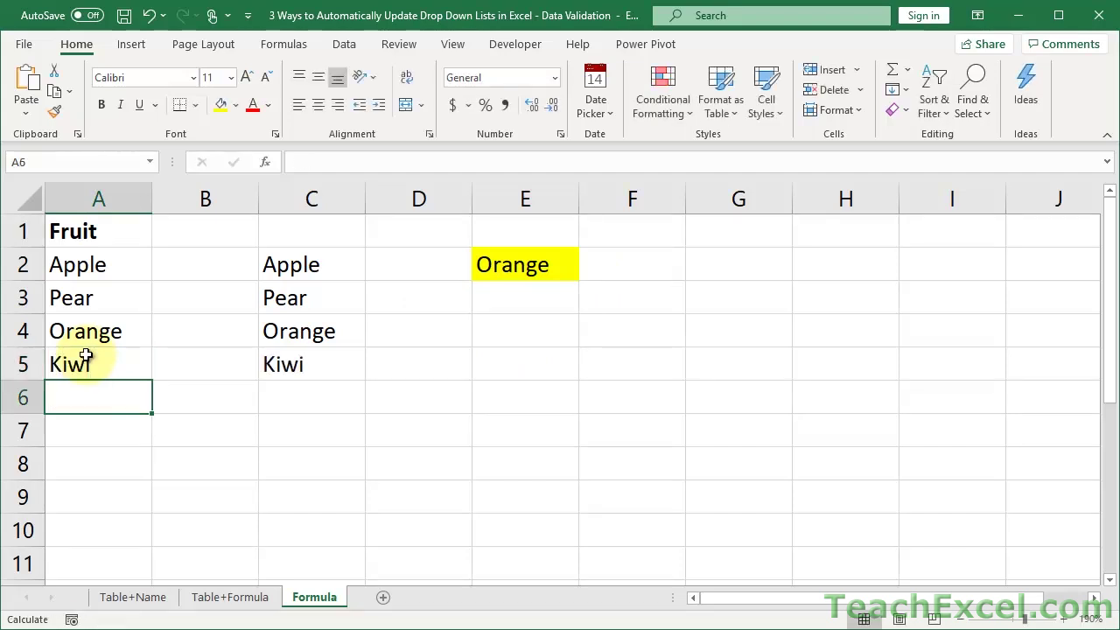
left_click(538, 263)
Confirm Kiwi in E2's list, then like the video and subscribe to TeachExcel with notifications on
left_click(587, 272)
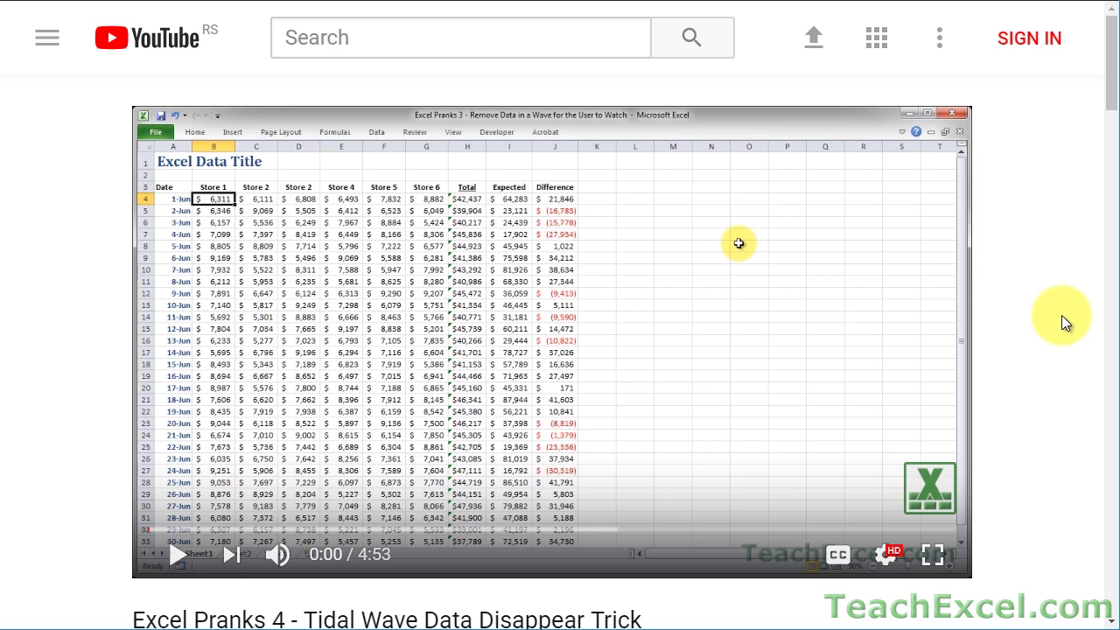
scroll(1061, 317, "down", 5)
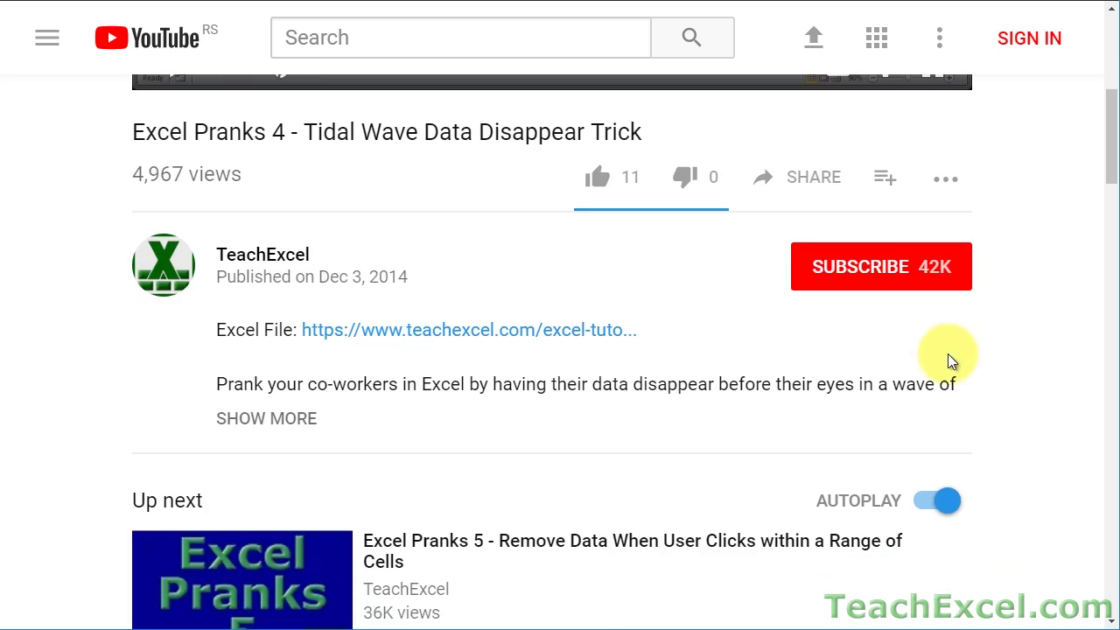
left_click(400, 342)
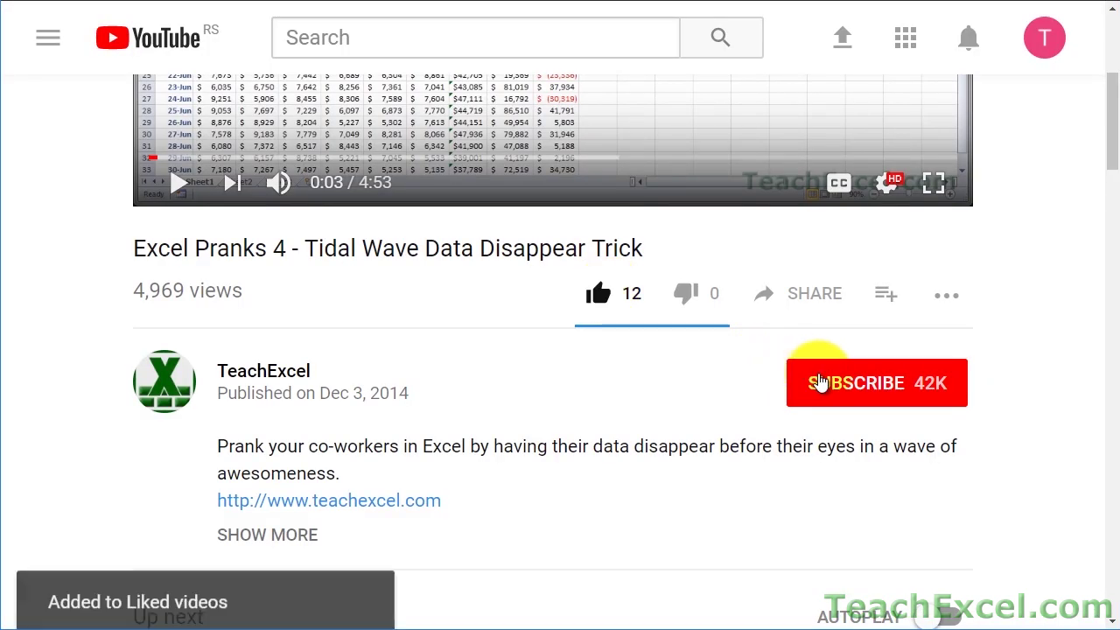
left_click(820, 382)
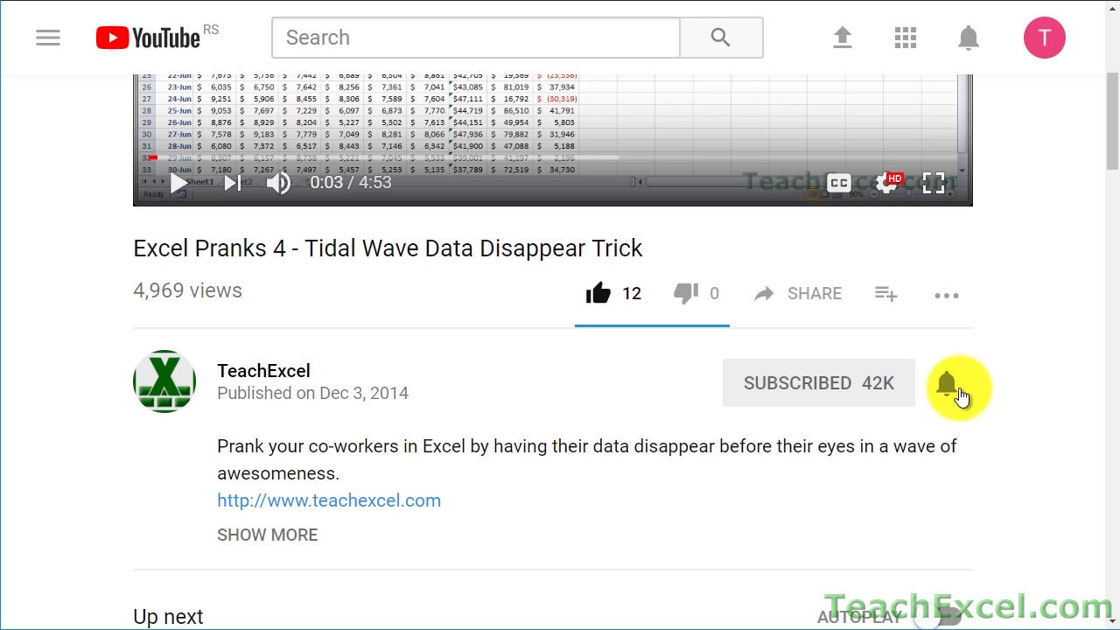
left_click(952, 387)
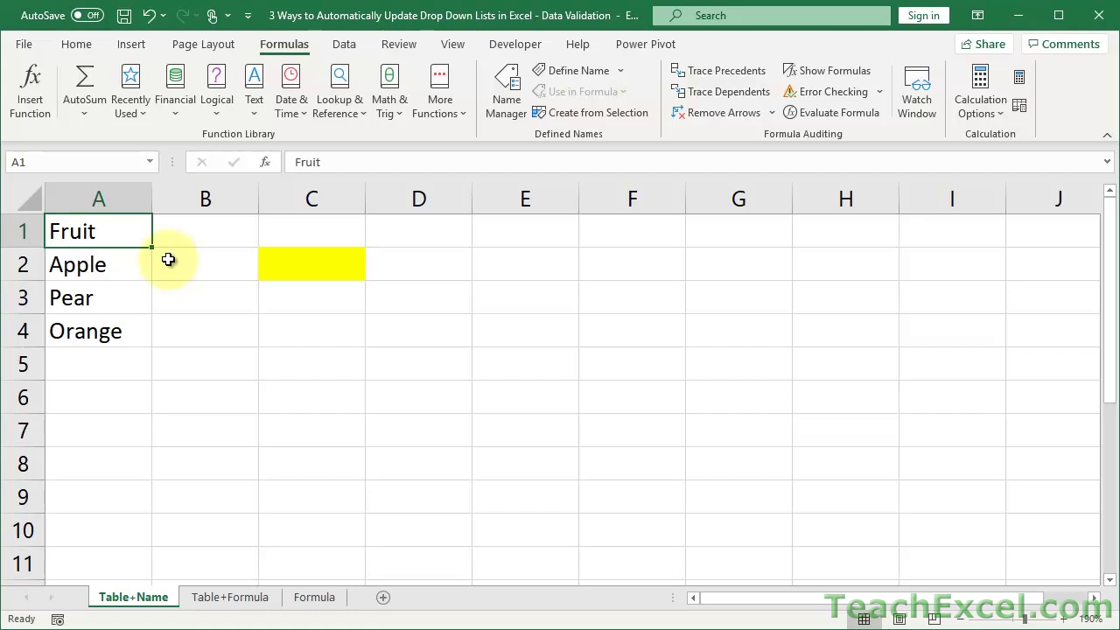
Highlight the Fruit list A1:A4, then select A2 inside it
left_click_drag(99, 234, 105, 341)
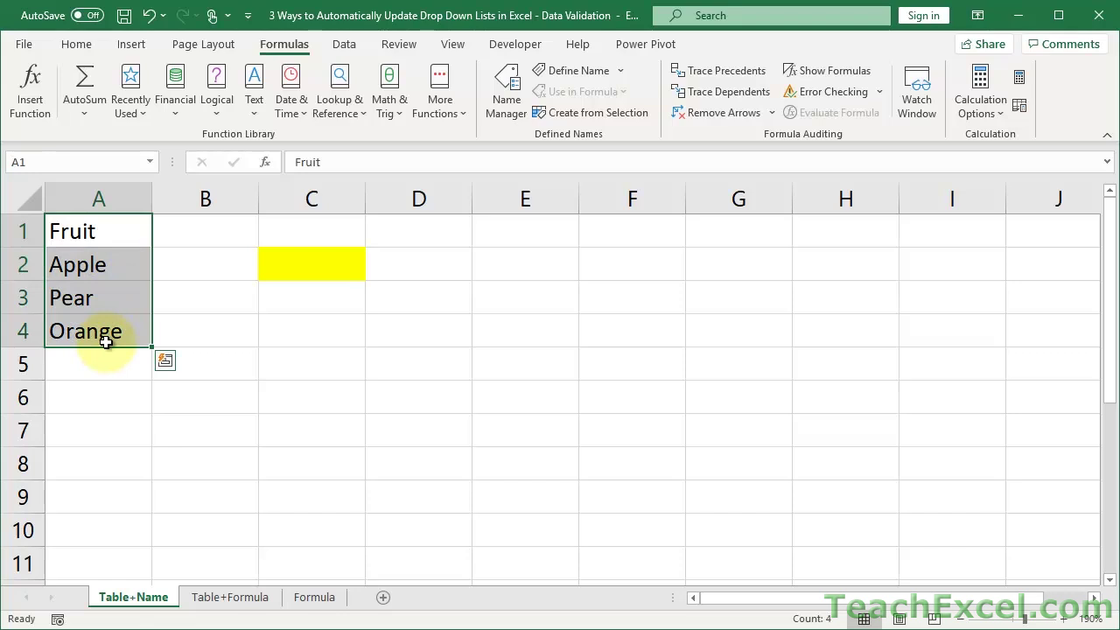
left_click(105, 223)
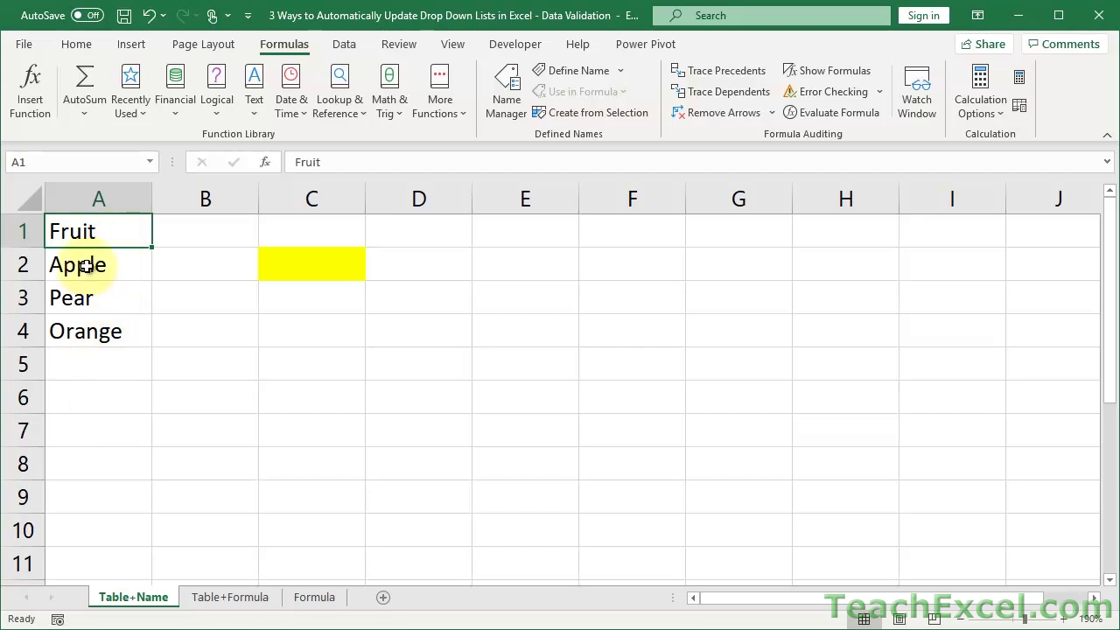
left_click(87, 265)
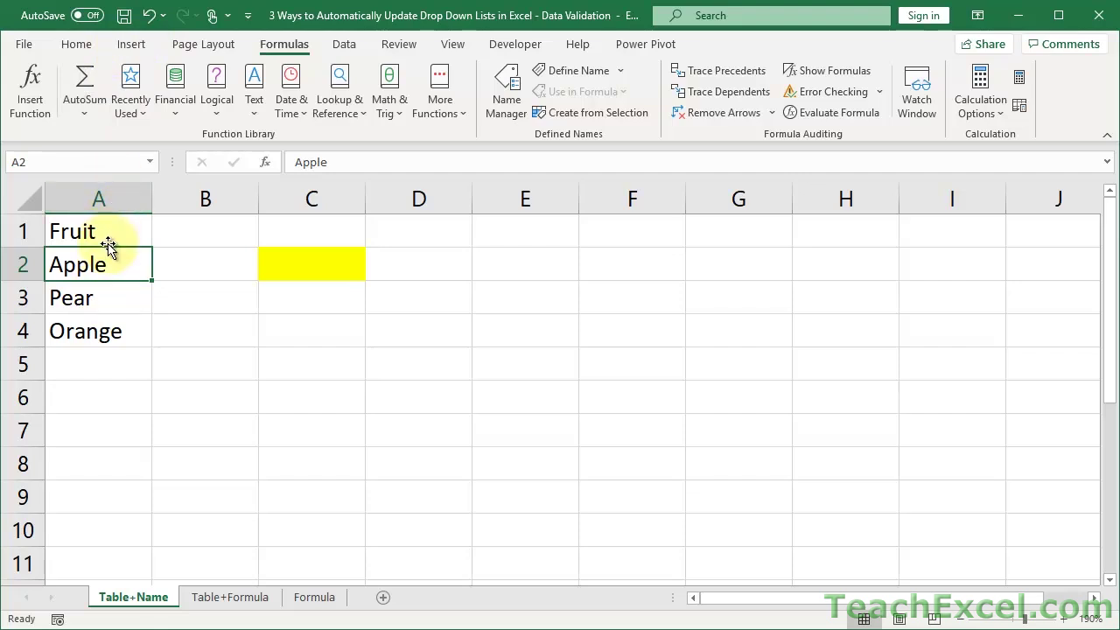
Convert =$A$1:$A$4 into a table with 'My table has headers' ticked
left_click(133, 46)
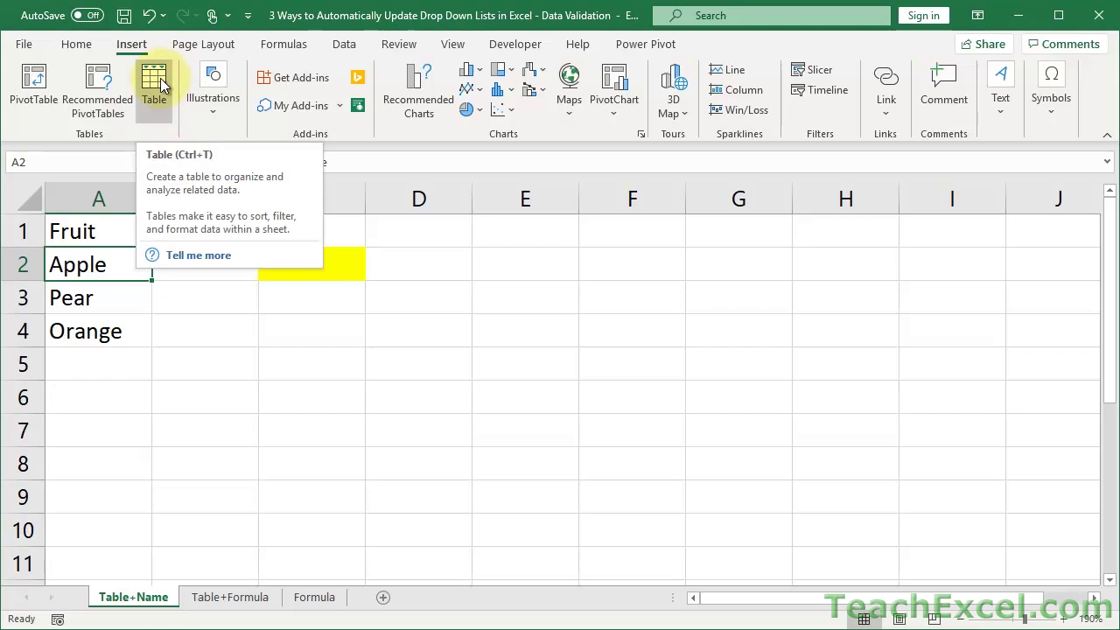
left_click(160, 78)
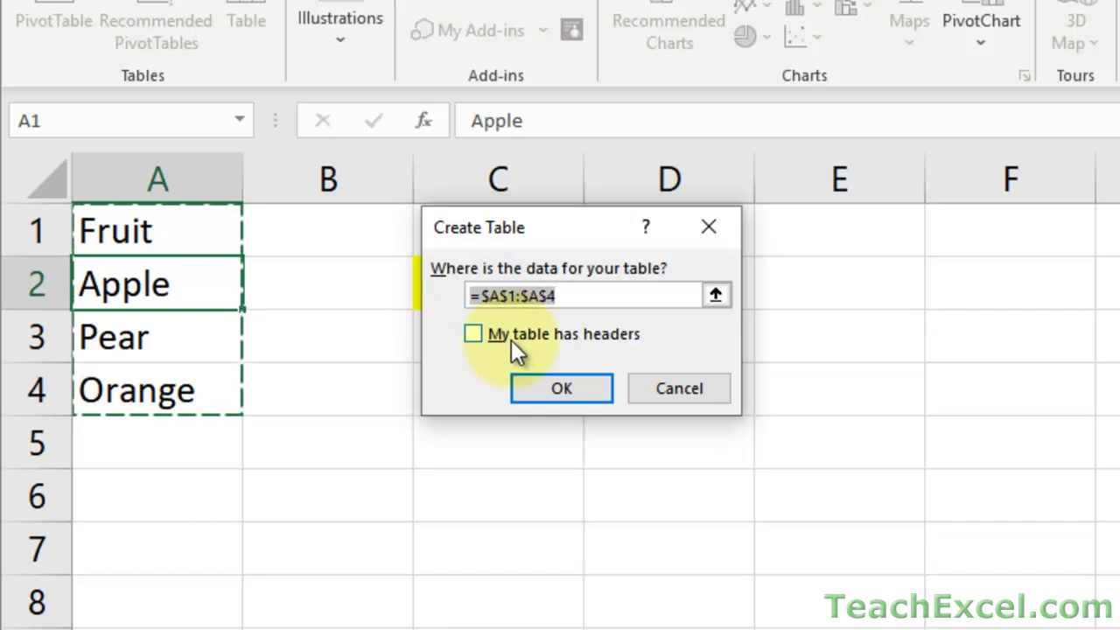
left_click(472, 336)
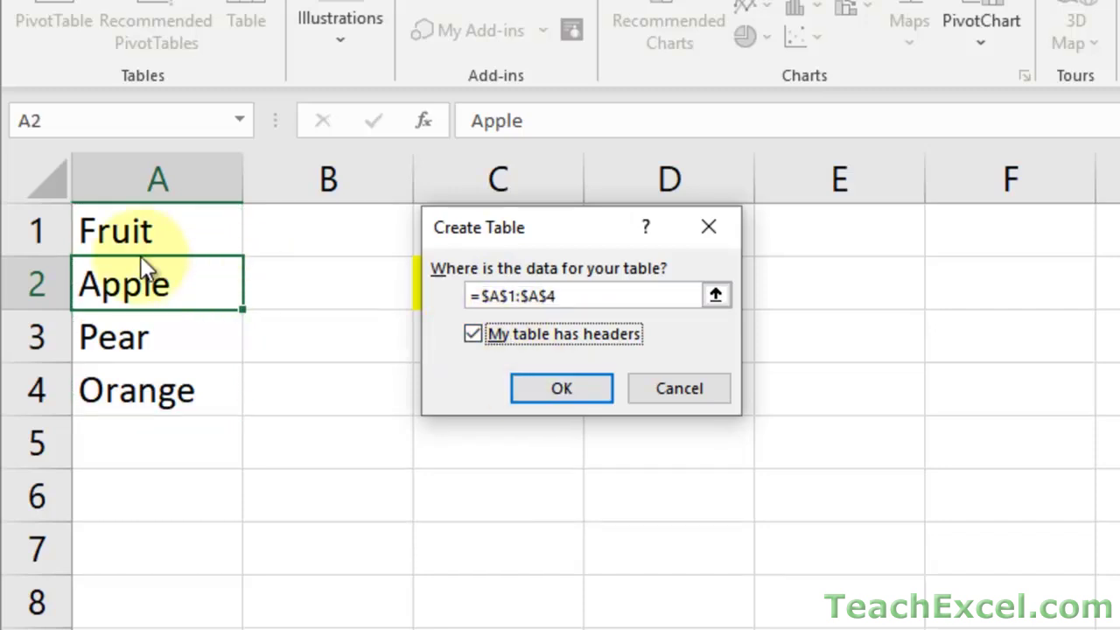
left_click(563, 395)
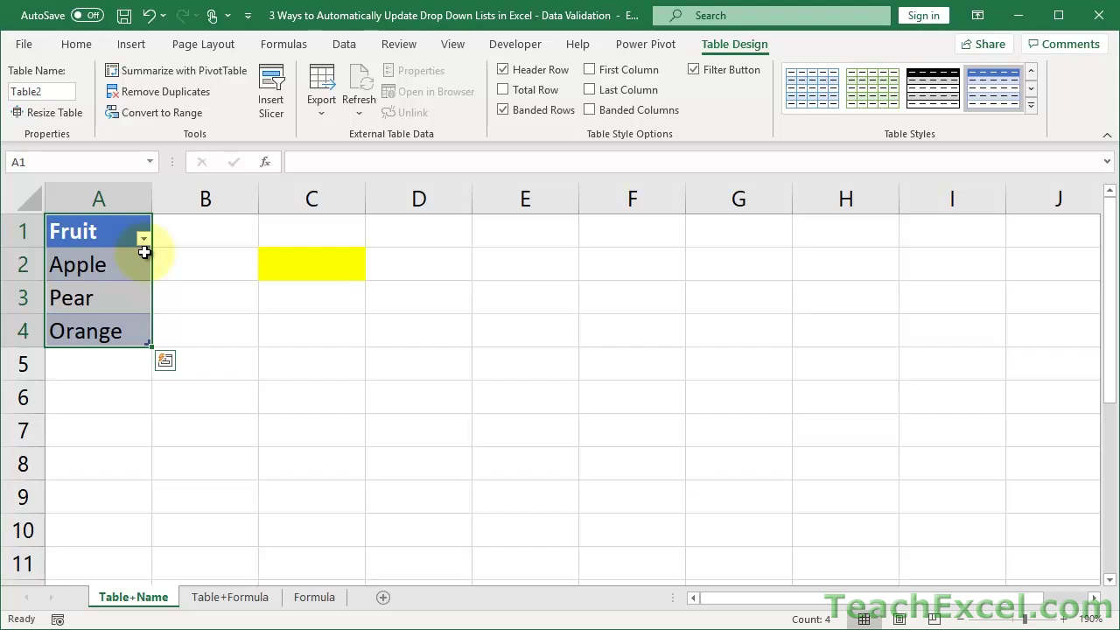
left_click(120, 254)
left_click(143, 238)
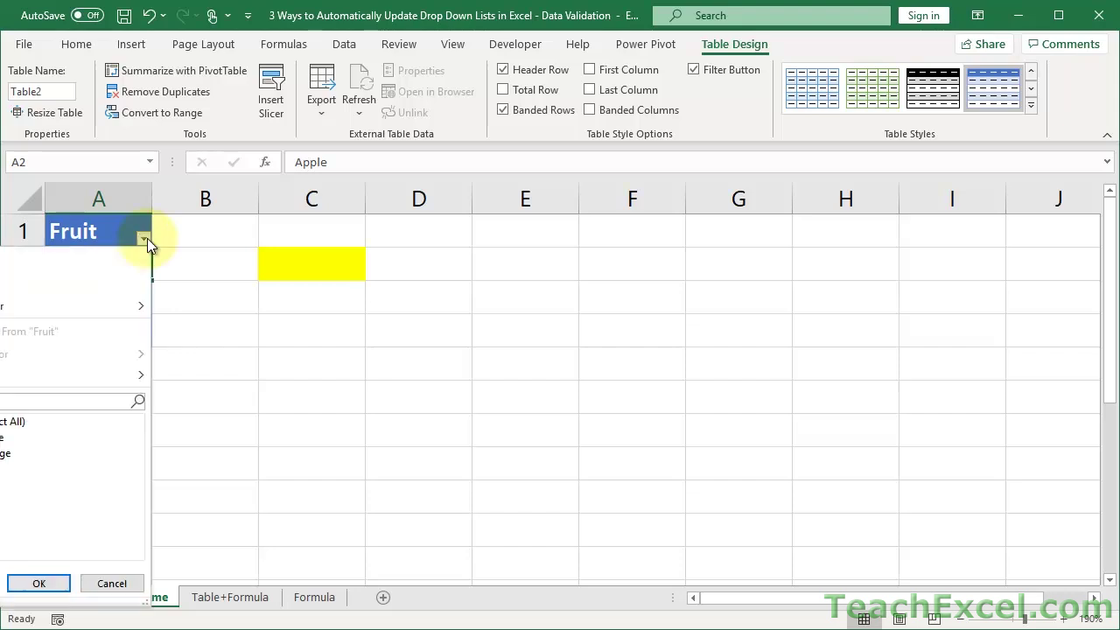
left_click(143, 238)
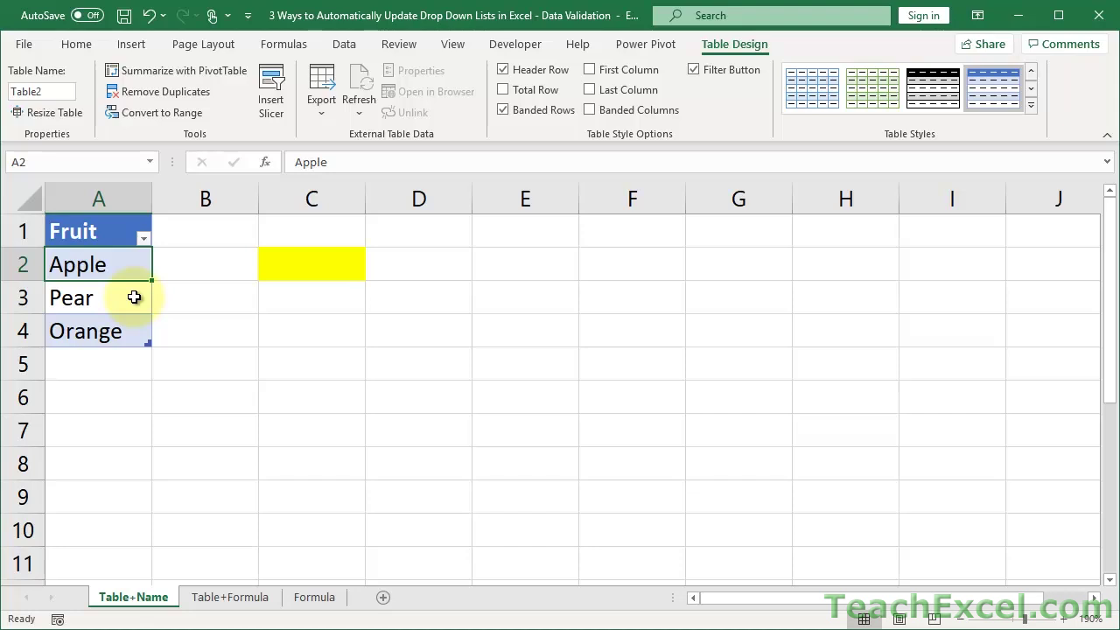
left_click(300, 267)
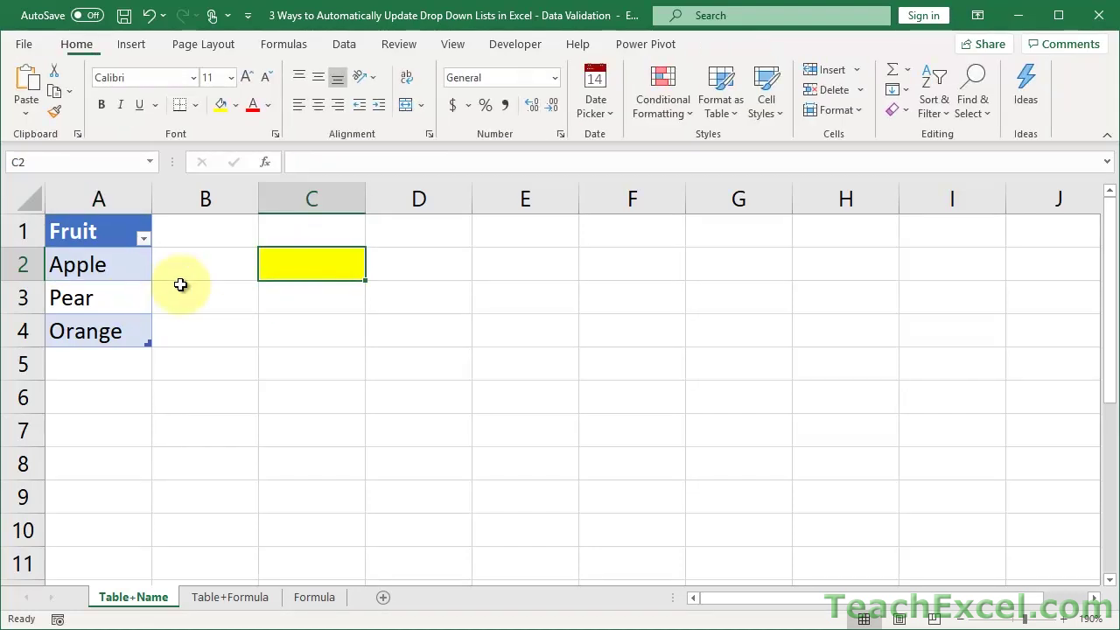
left_click_drag(126, 276, 114, 325)
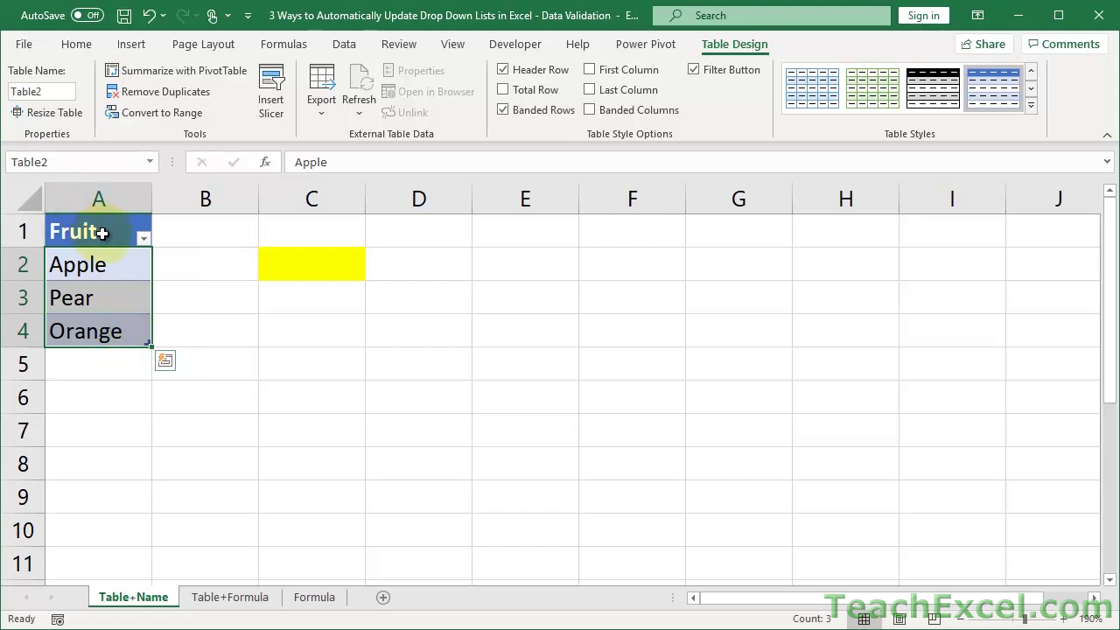
Name the selected A2:A4 fruit entries 'Fruit' using the Name Box
left_click(76, 163)
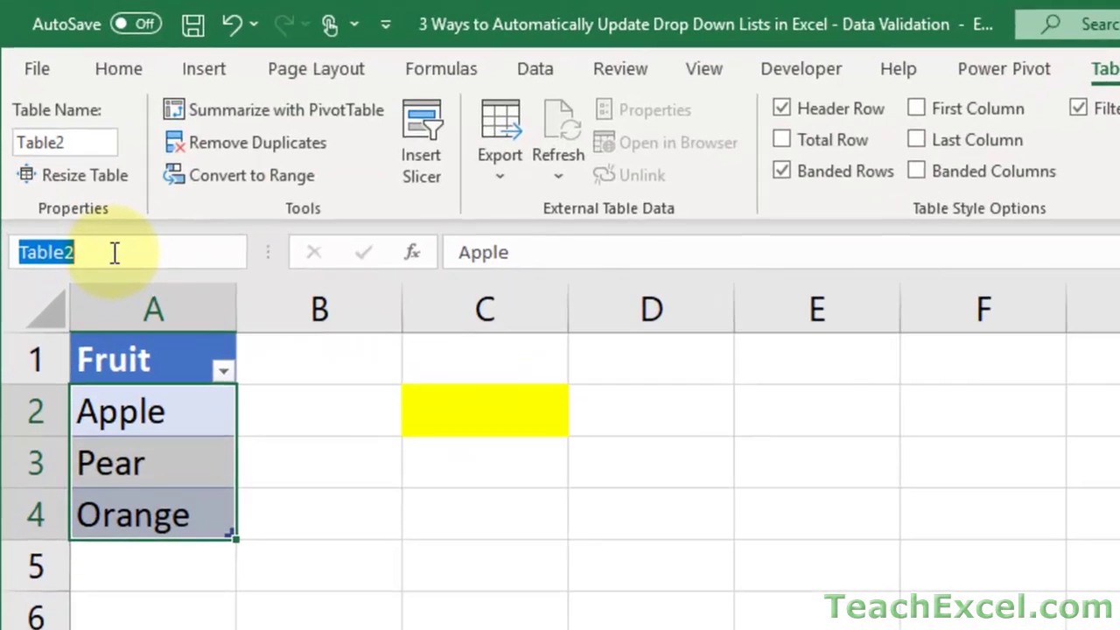
type("Fruit")
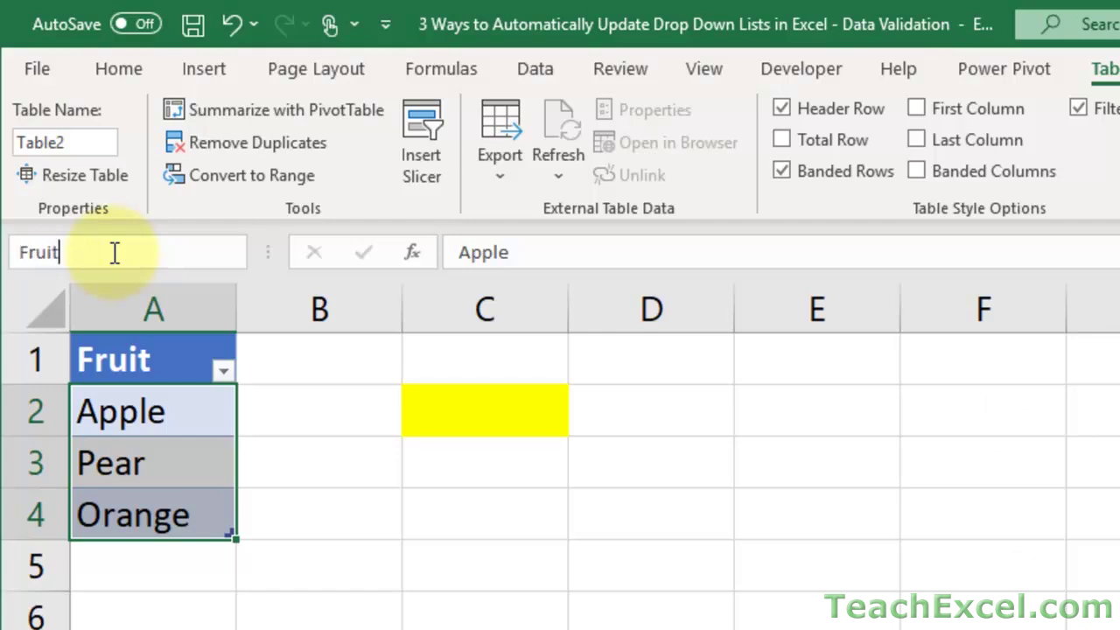
key("Return")
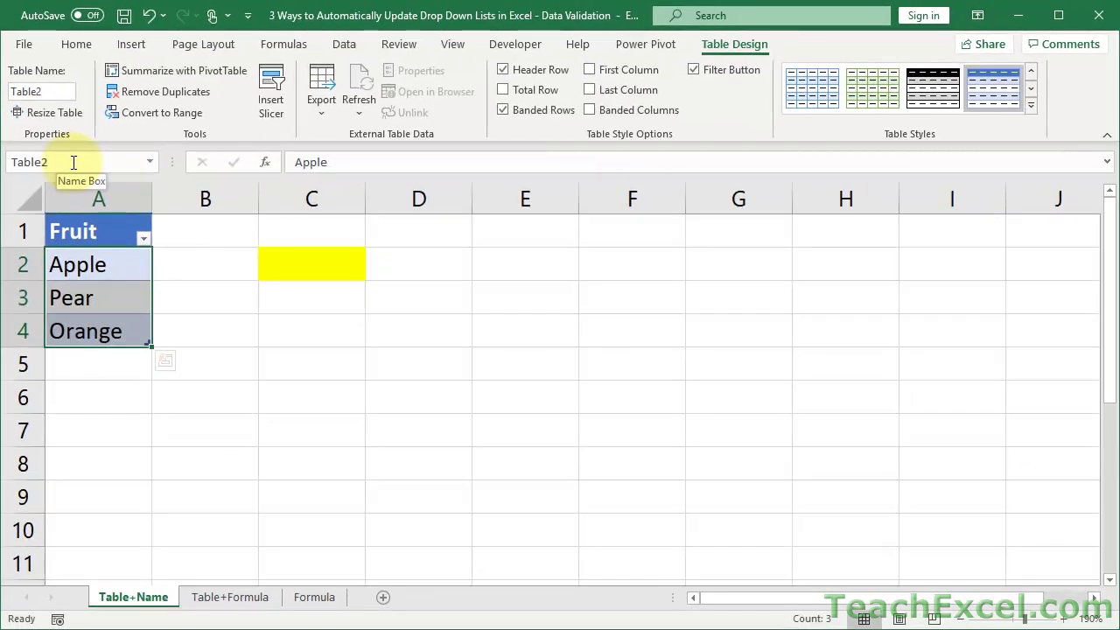
In Name Manager, inspect Table2 and verify Fruit refers to =Table2[Fruit], closing the editor unchanged
left_click(282, 52)
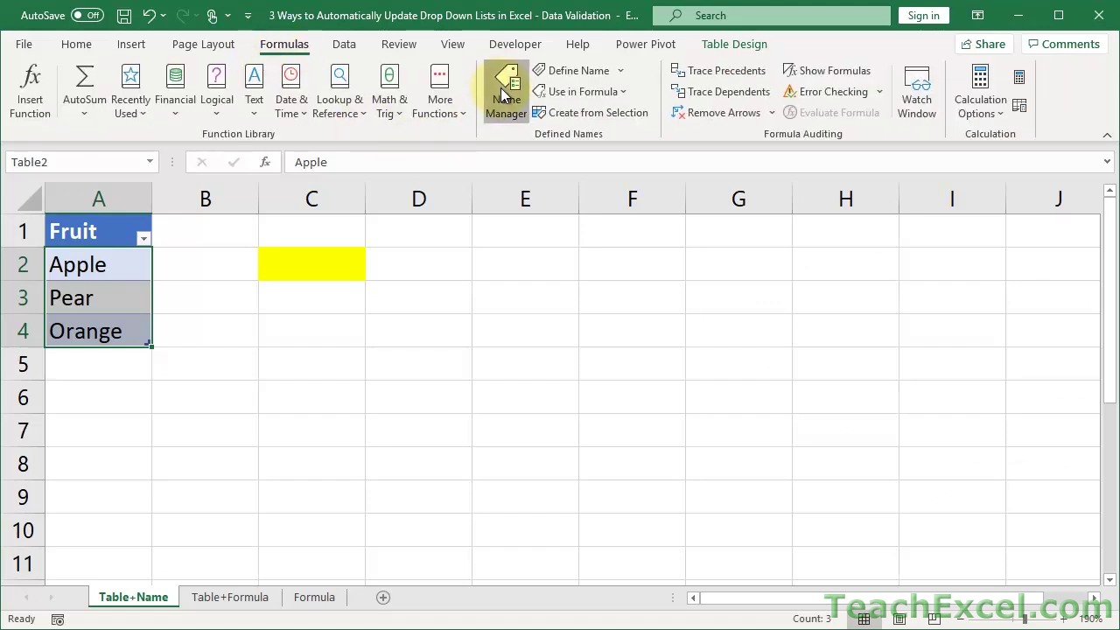
left_click(506, 94)
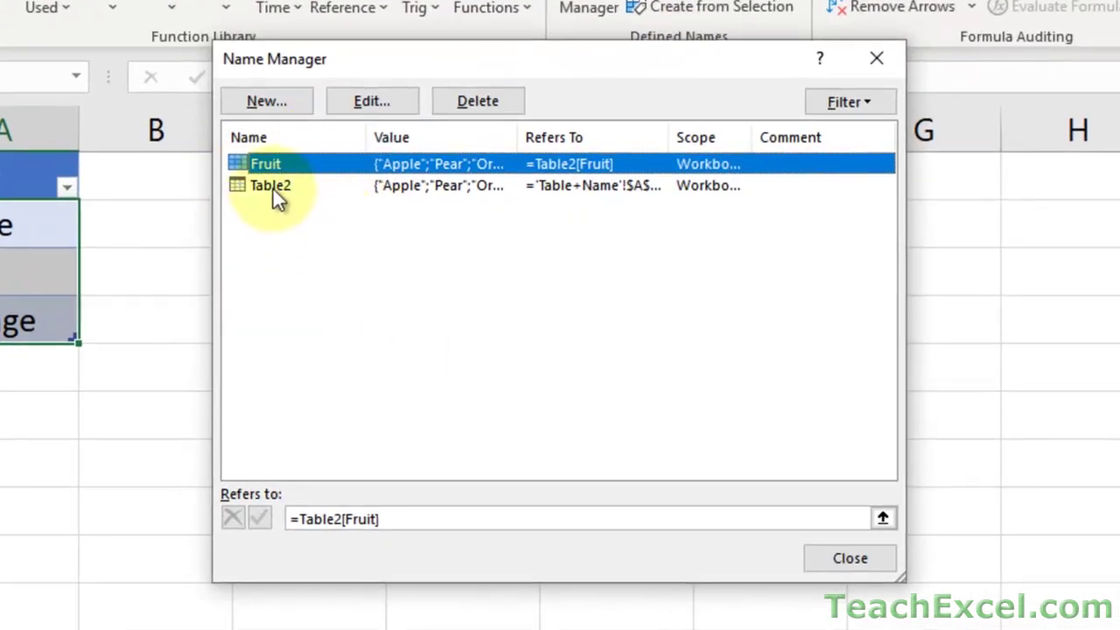
left_click(274, 188)
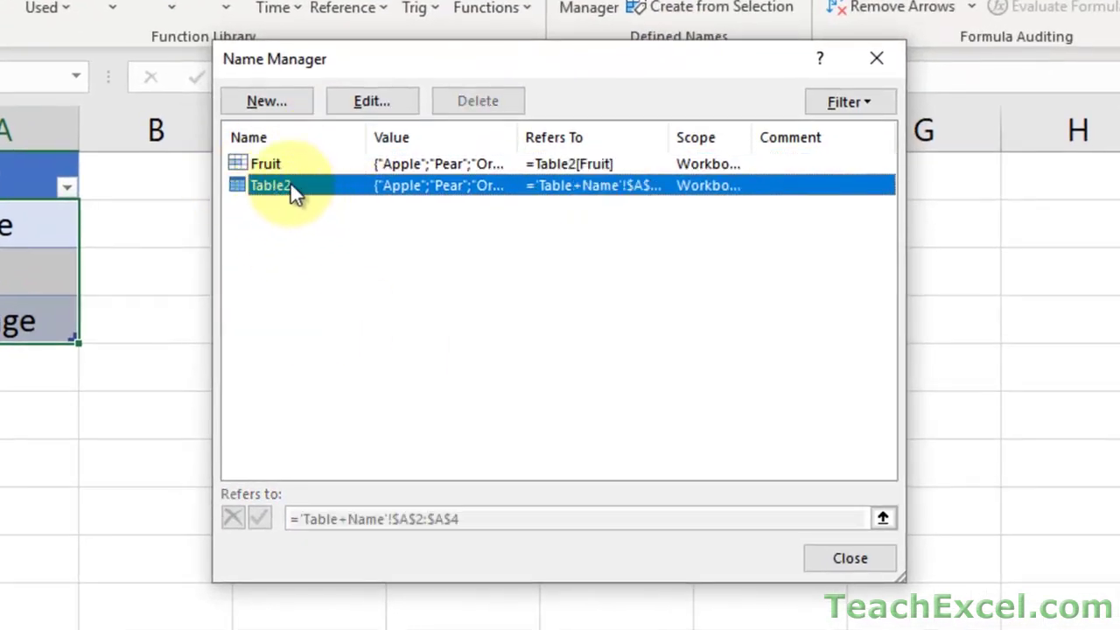
left_click(280, 164)
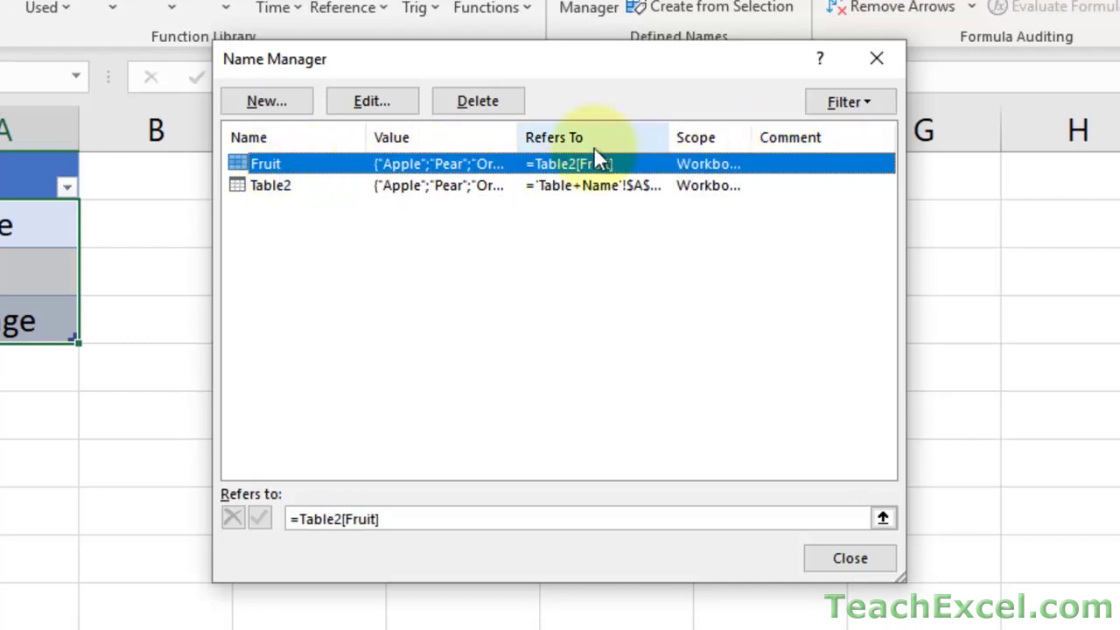
double_click(262, 166)
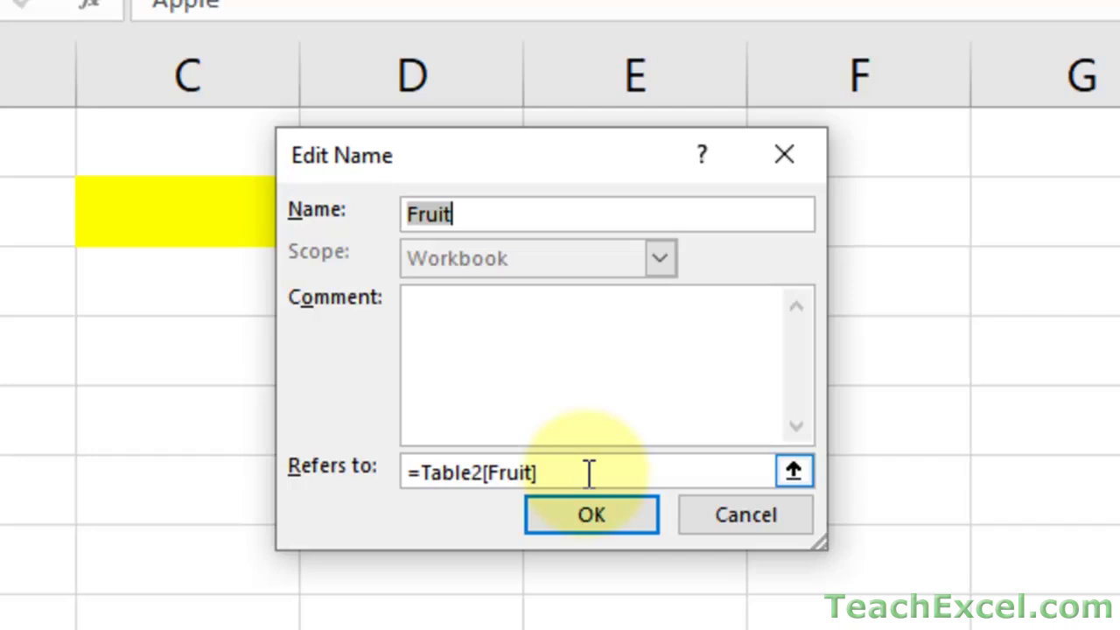
double_click(440, 473)
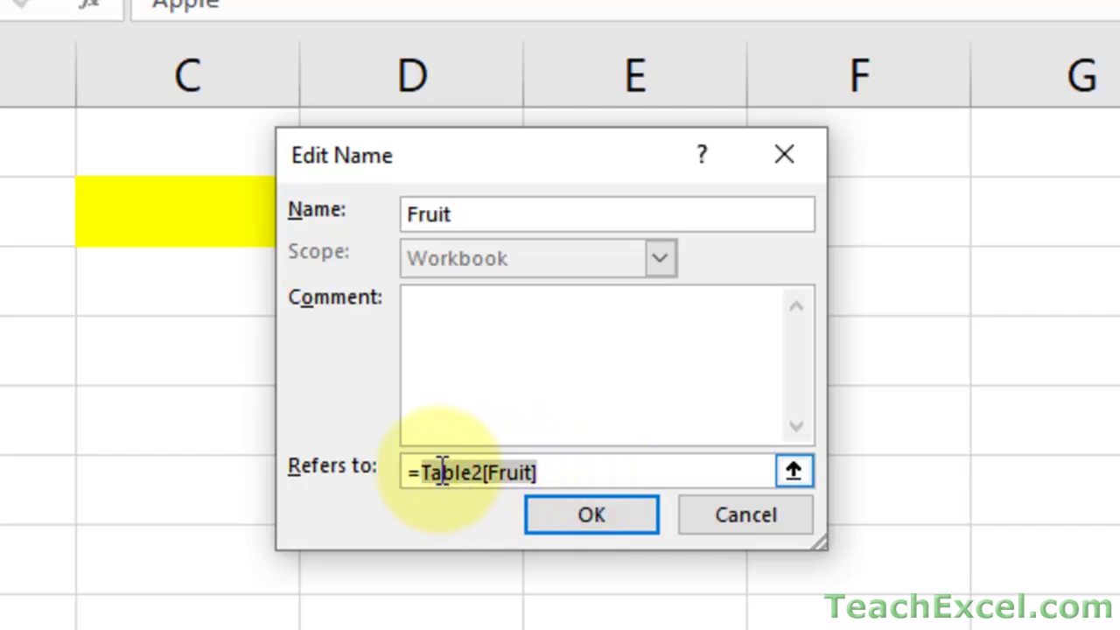
left_click(529, 472)
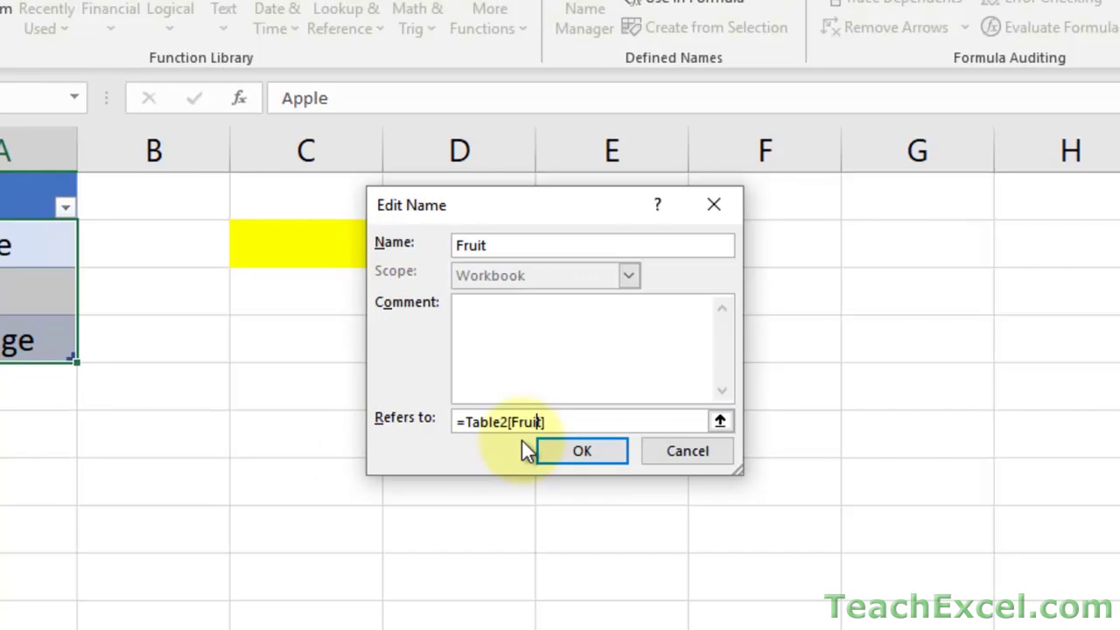
left_click(665, 455)
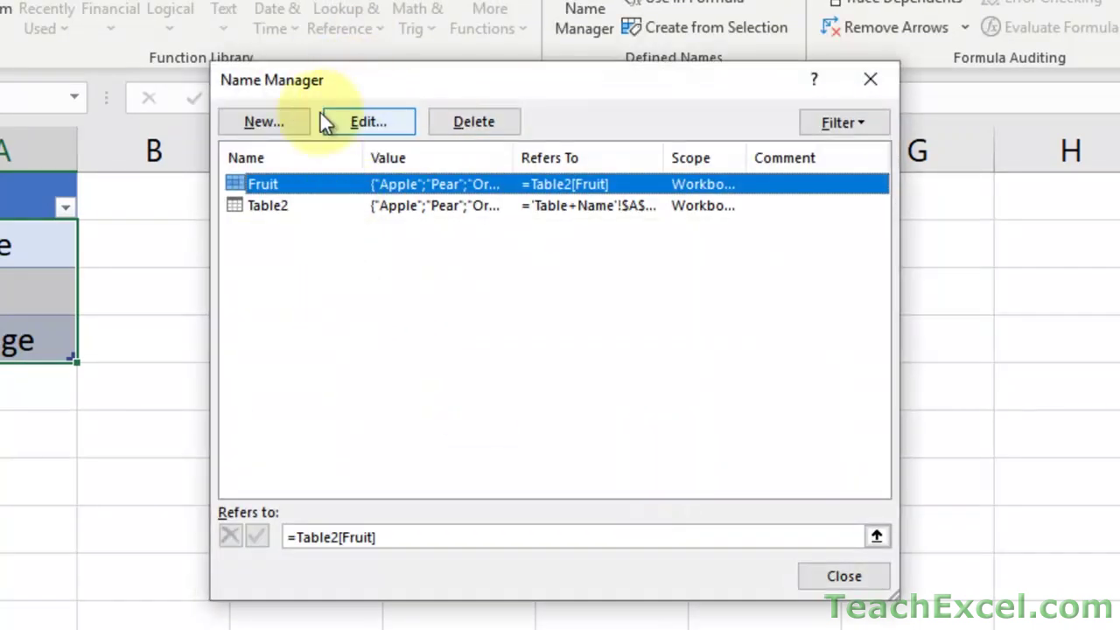
Draft a new name someName, trying A2:A4, A1:A4 and A2:A3 as its reference
left_click(289, 119)
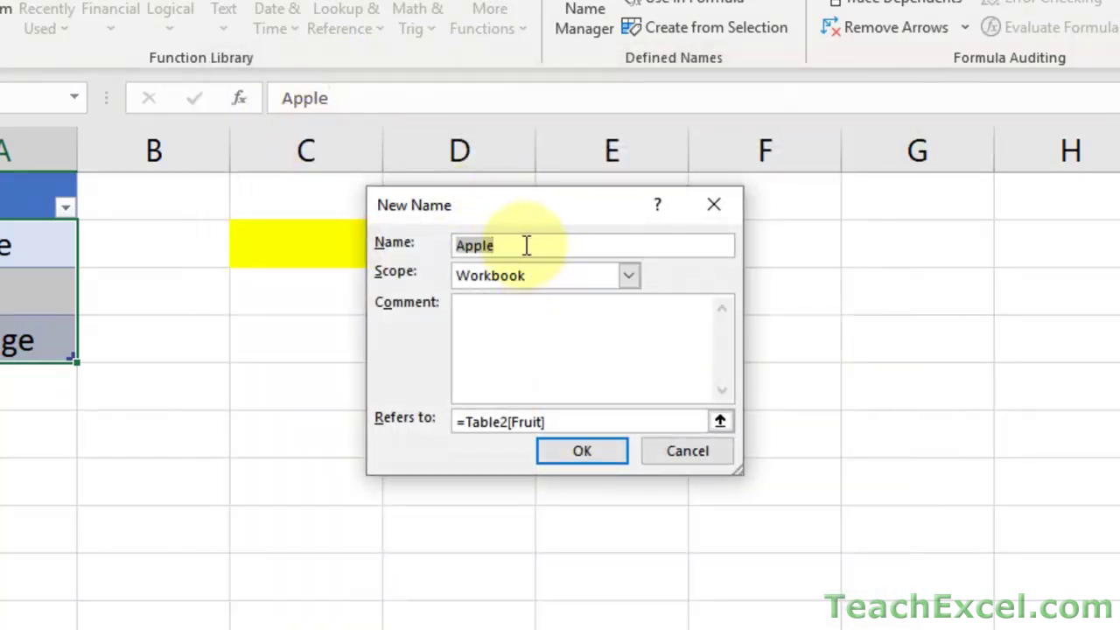
type("someName")
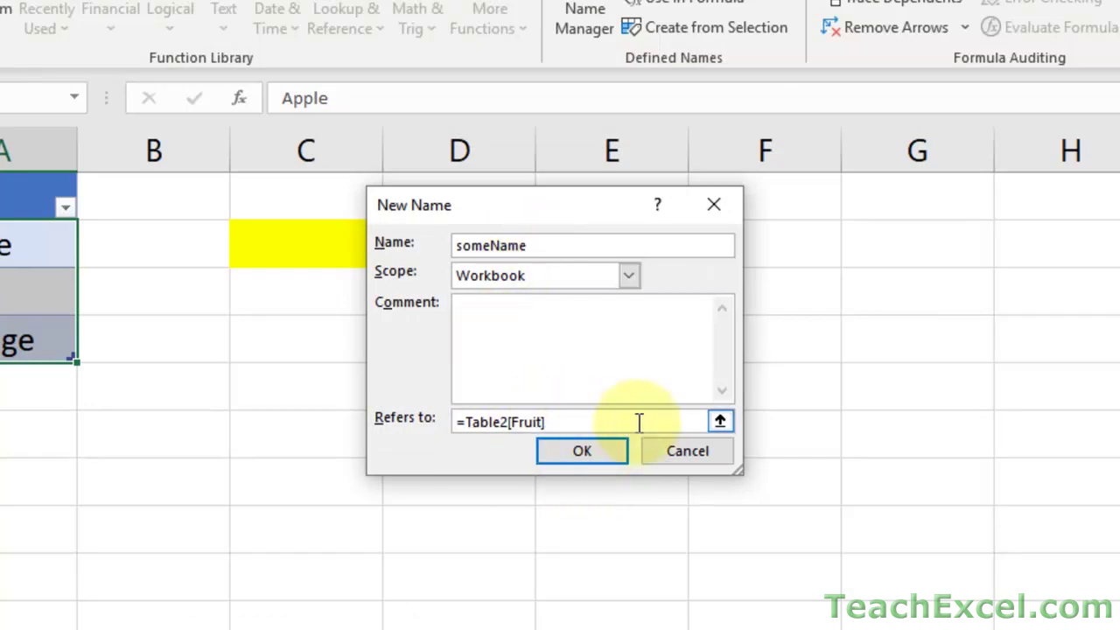
left_click(720, 422)
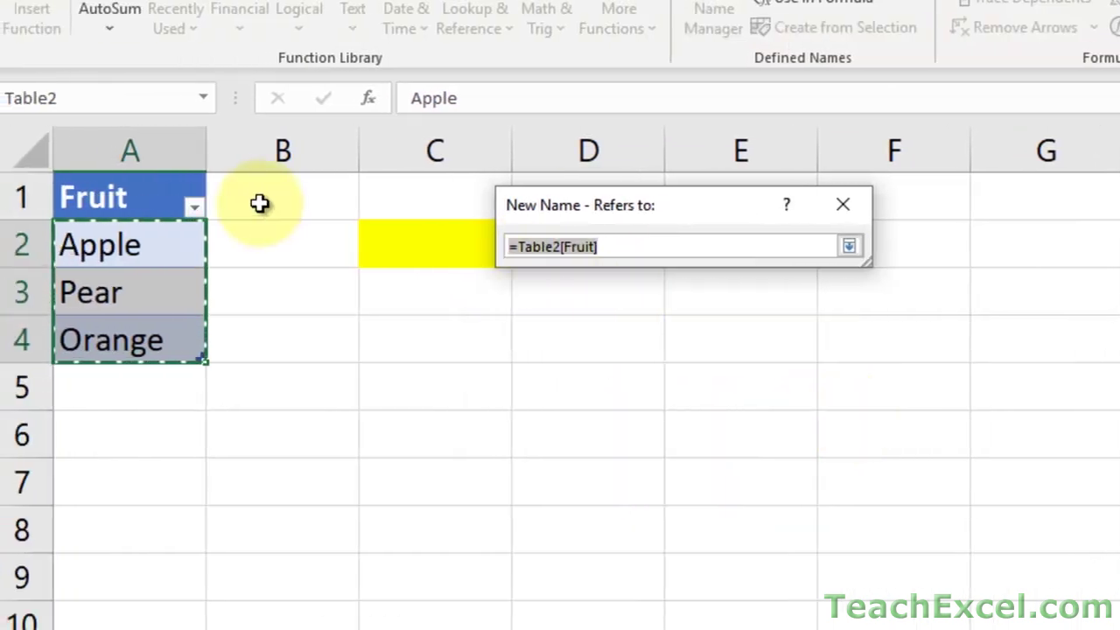
left_click_drag(130, 240, 130, 352)
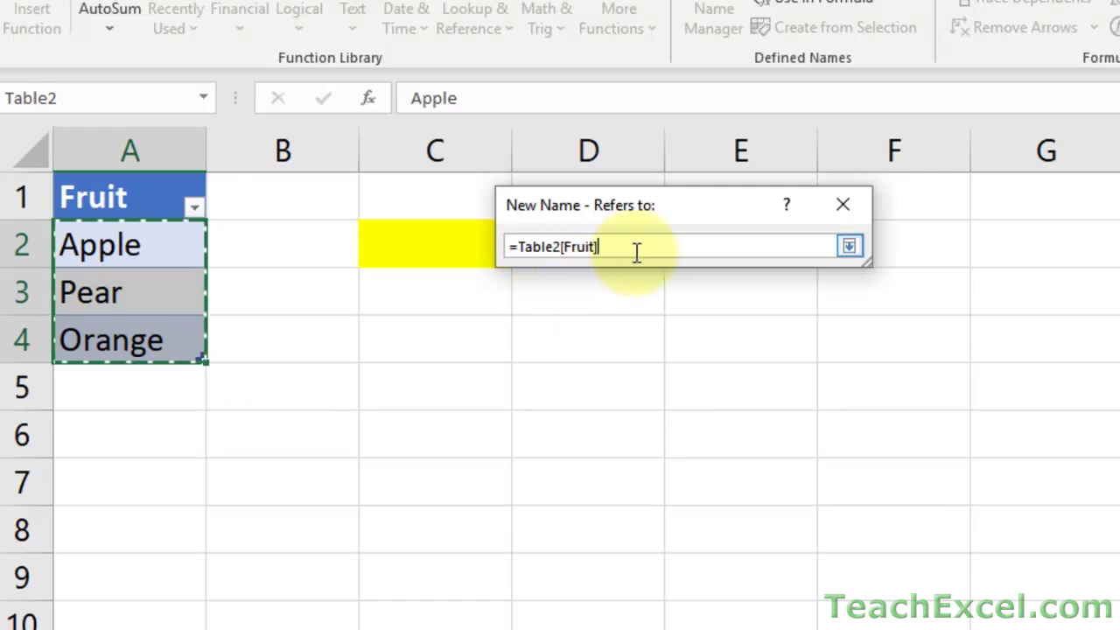
left_click_drag(122, 198, 133, 345)
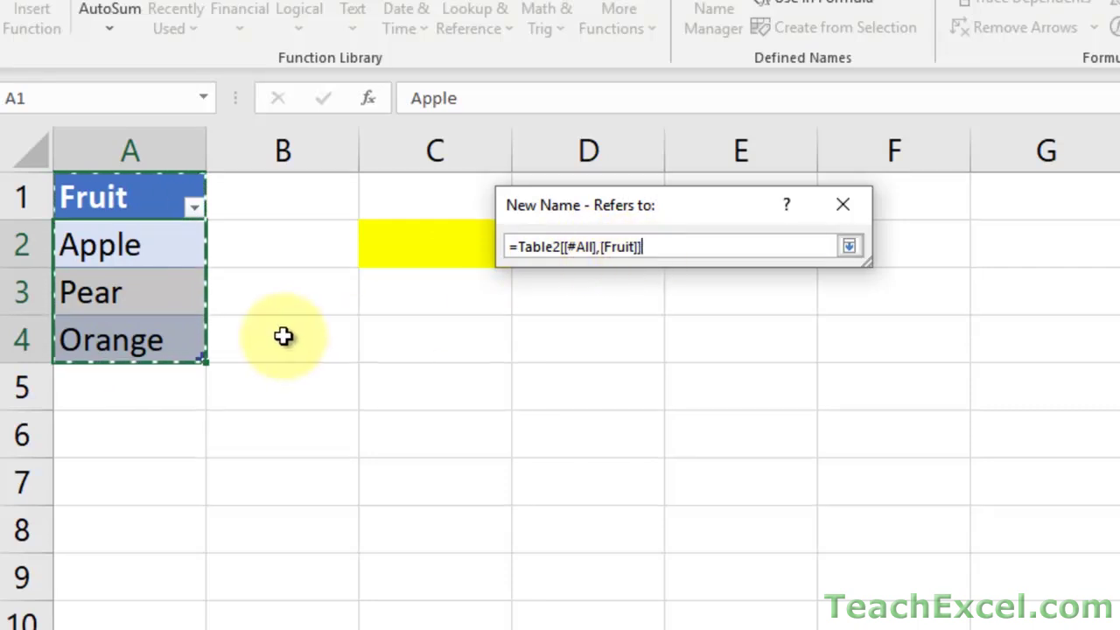
left_click_drag(152, 245, 152, 360)
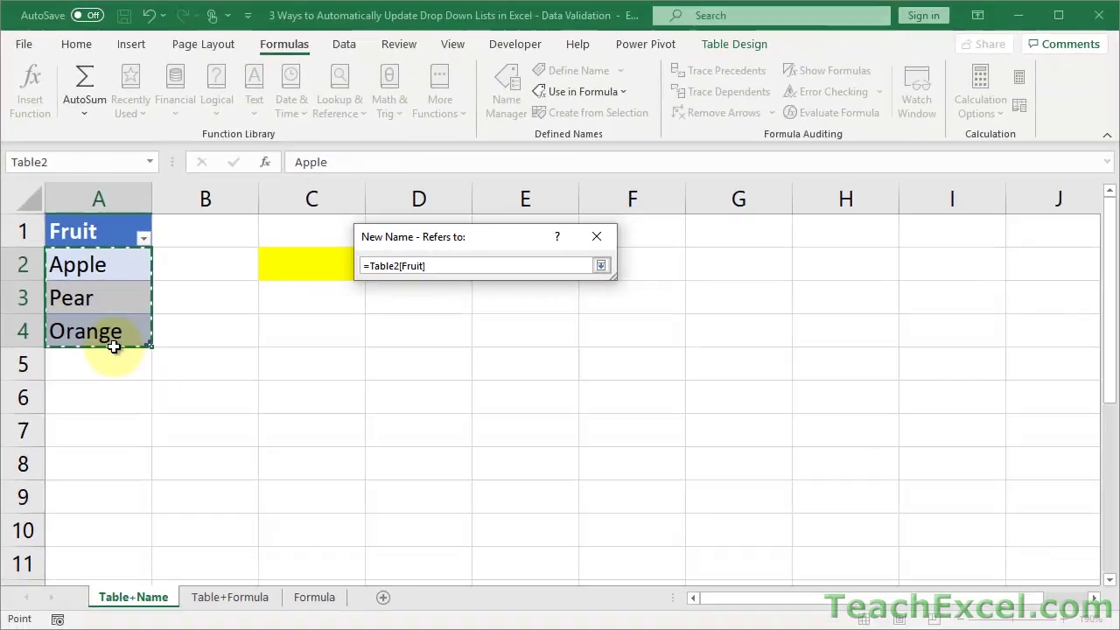
key("Return")
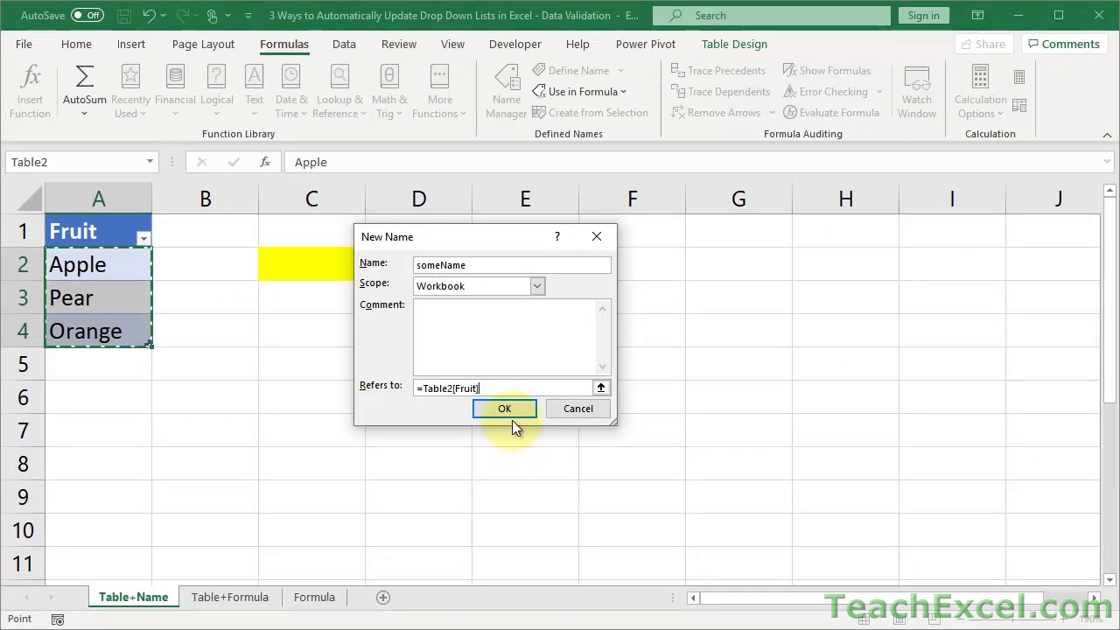
Discard someName, recheck the Fruit name's range, and close Name Manager
left_click(564, 413)
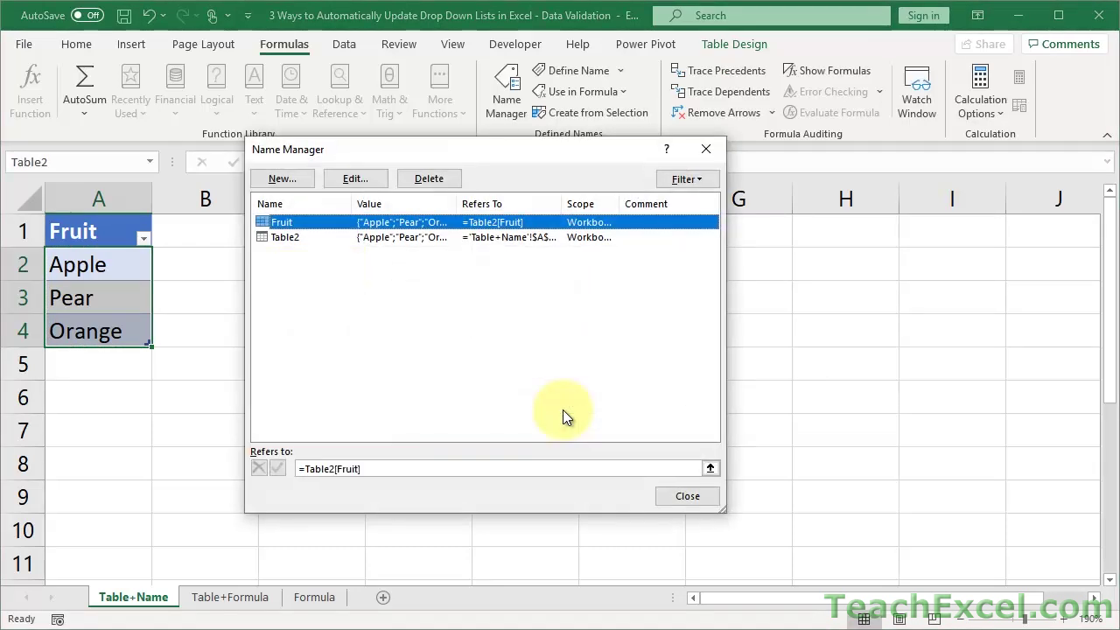
double_click(280, 221)
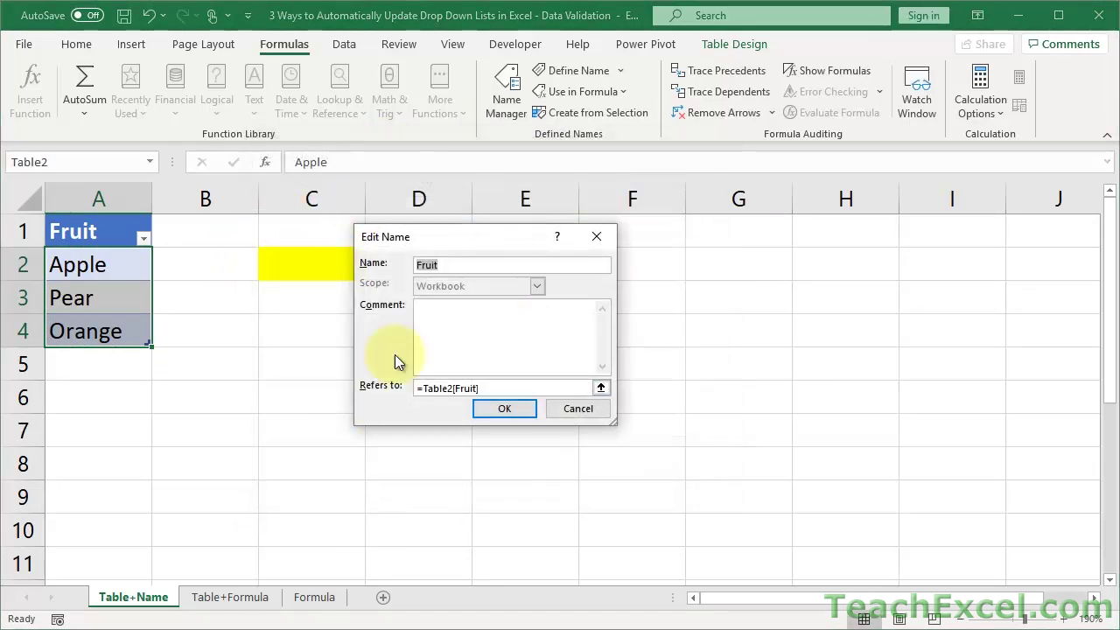
left_click(500, 387)
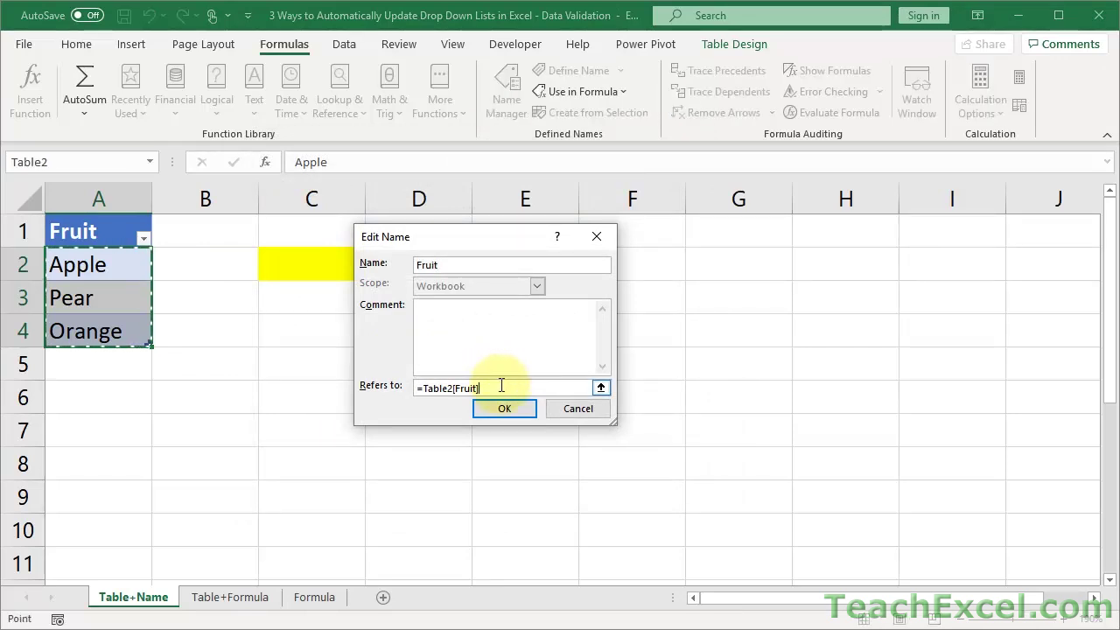
left_click(597, 413)
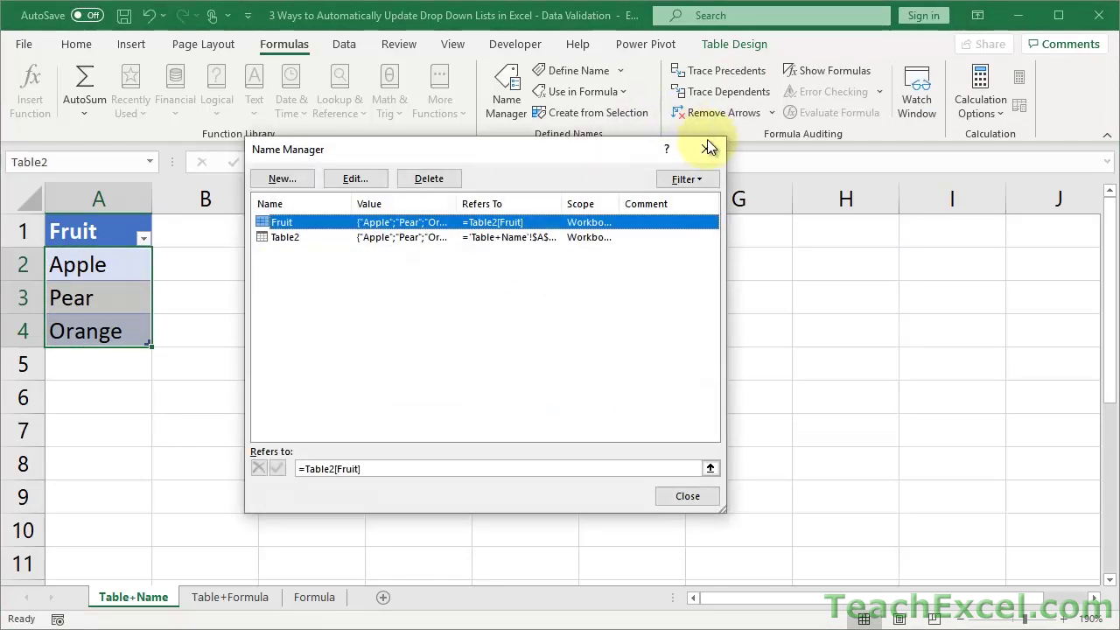
left_click(706, 149)
Select yellow cell C2 and bring up the Data Validation options
left_click(284, 265)
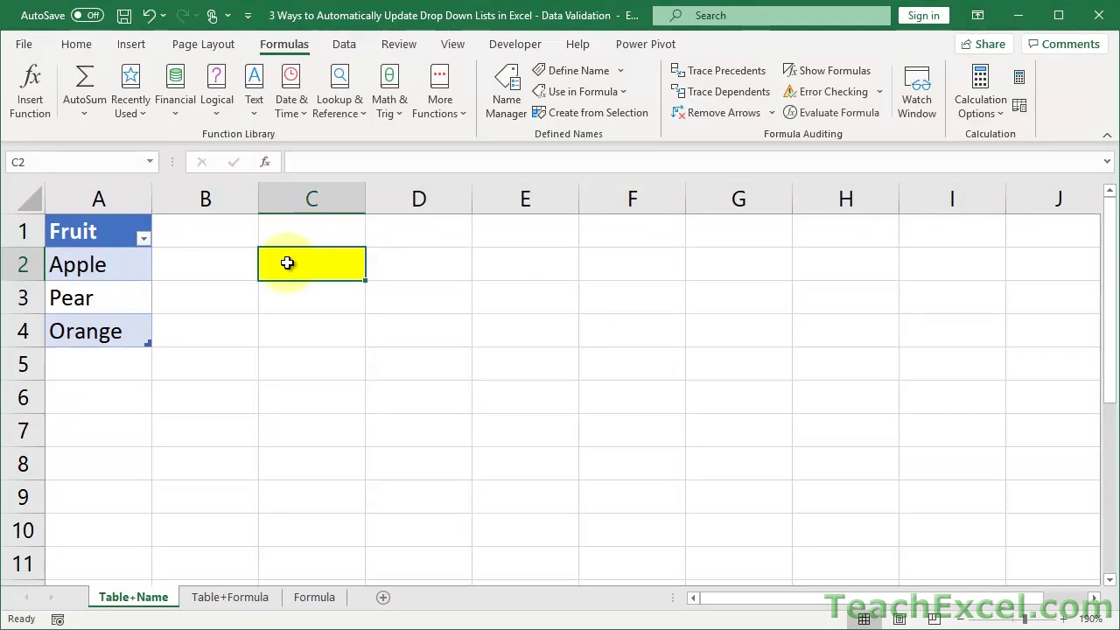
left_click(345, 46)
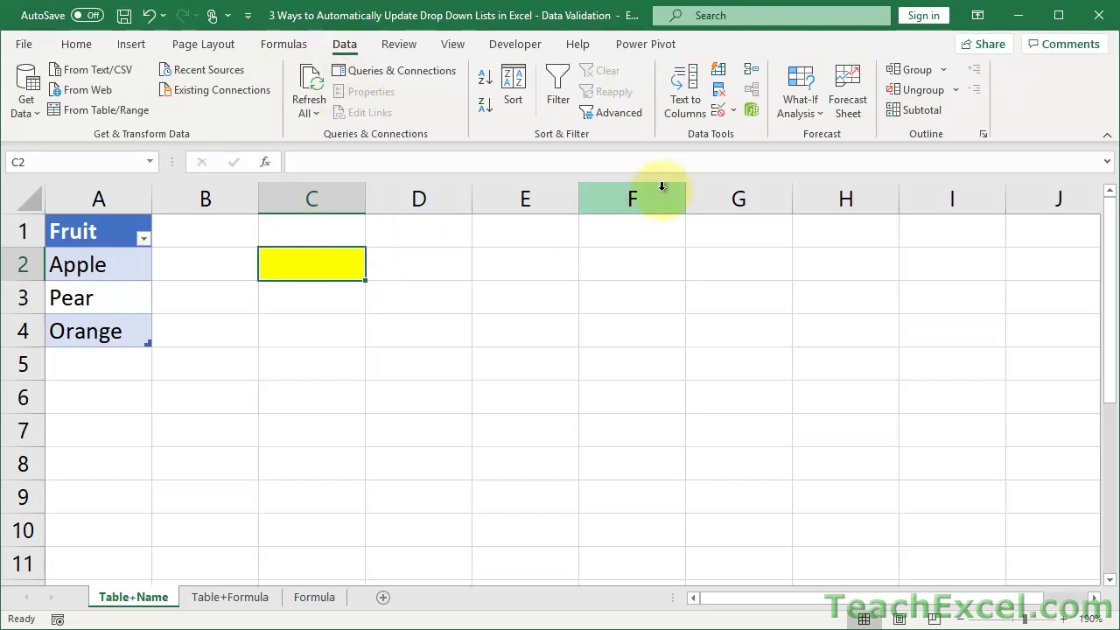
left_click(734, 112)
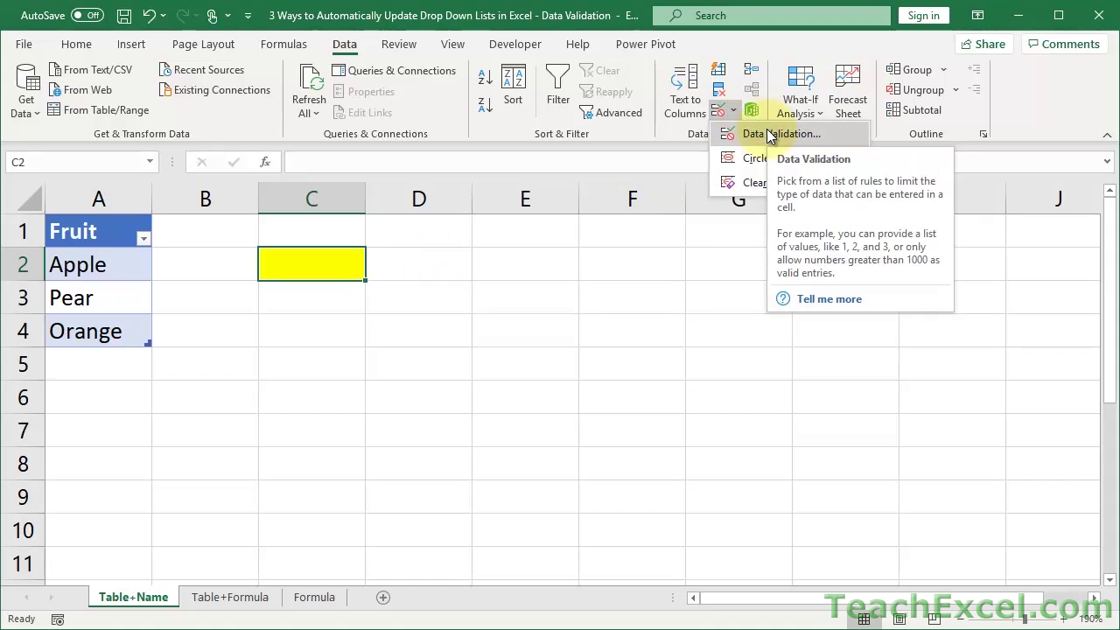
Give C2 List data validation with source =Fruit, pasted from the F3 name list
left_click(285, 267)
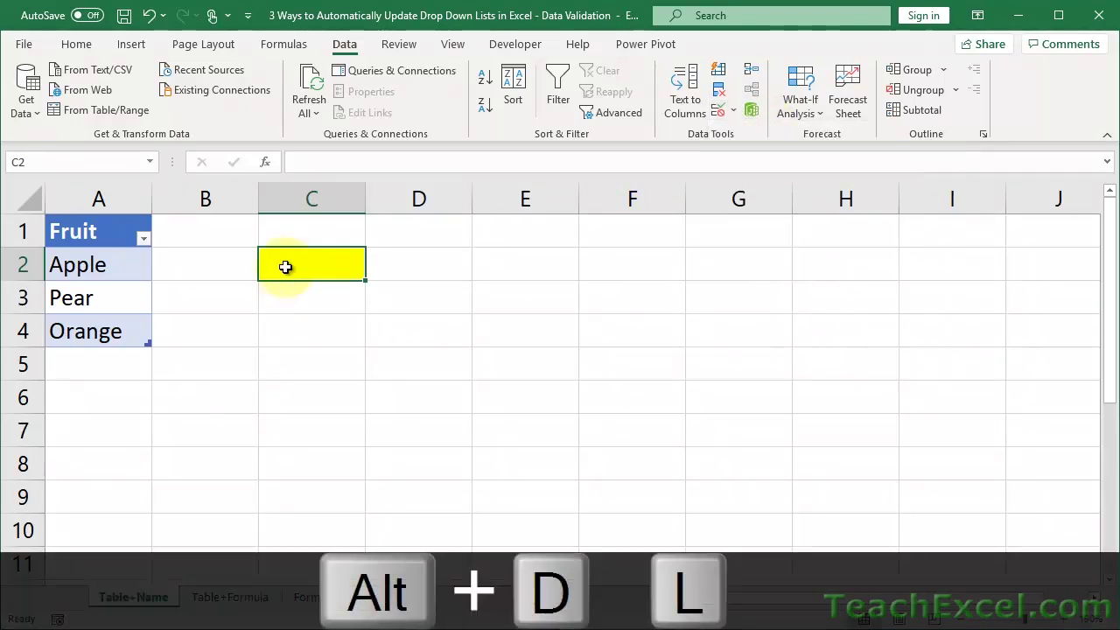
key("alt+d")
key("l")
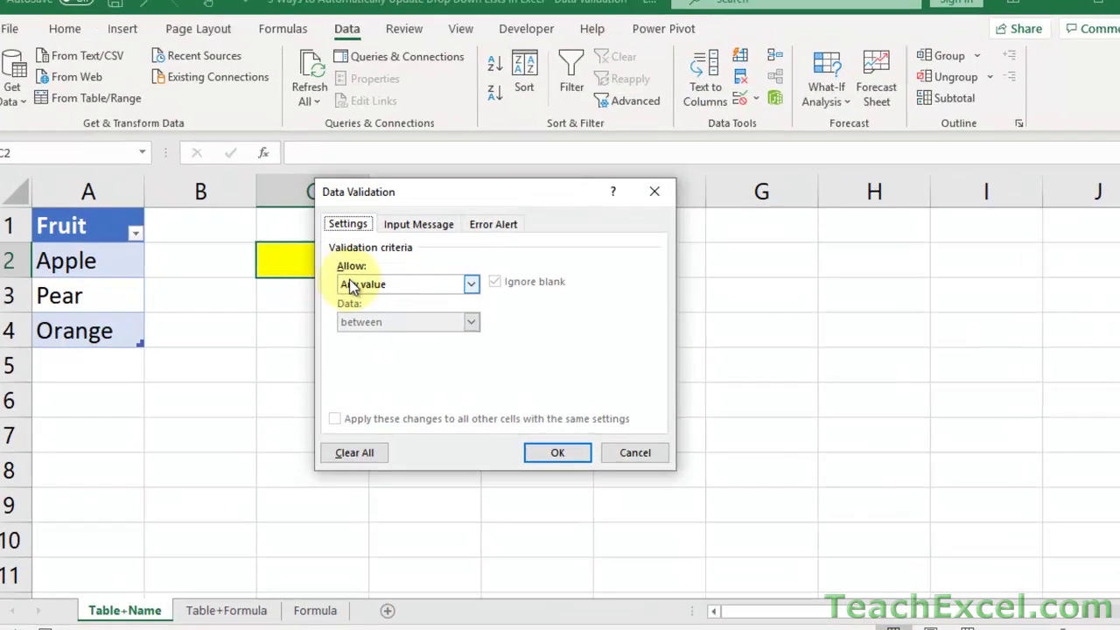
left_click(350, 286)
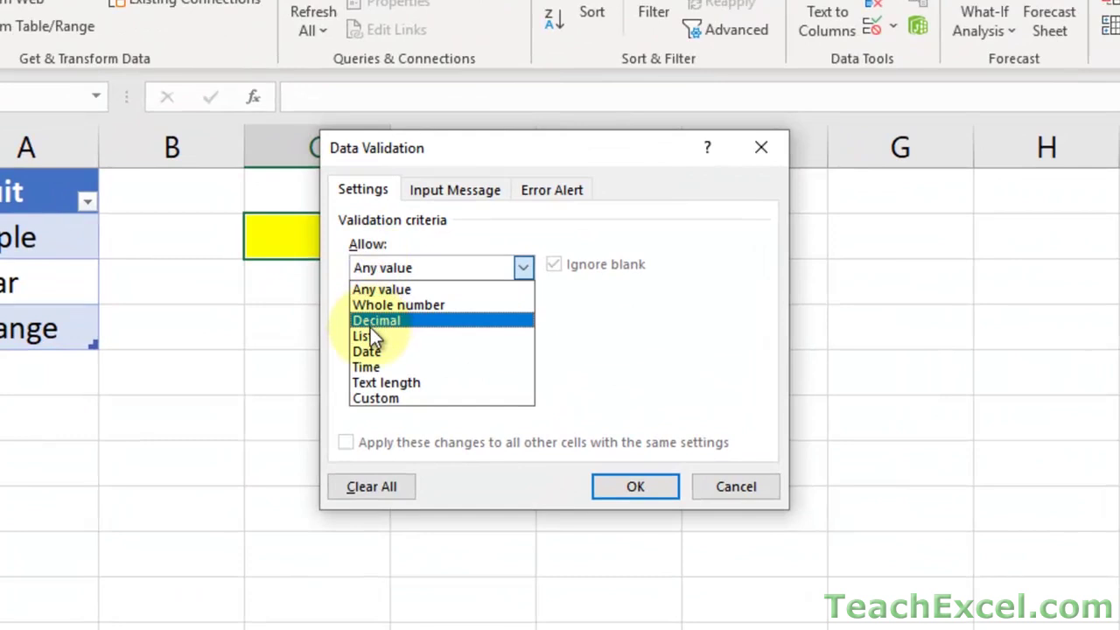
left_click(370, 335)
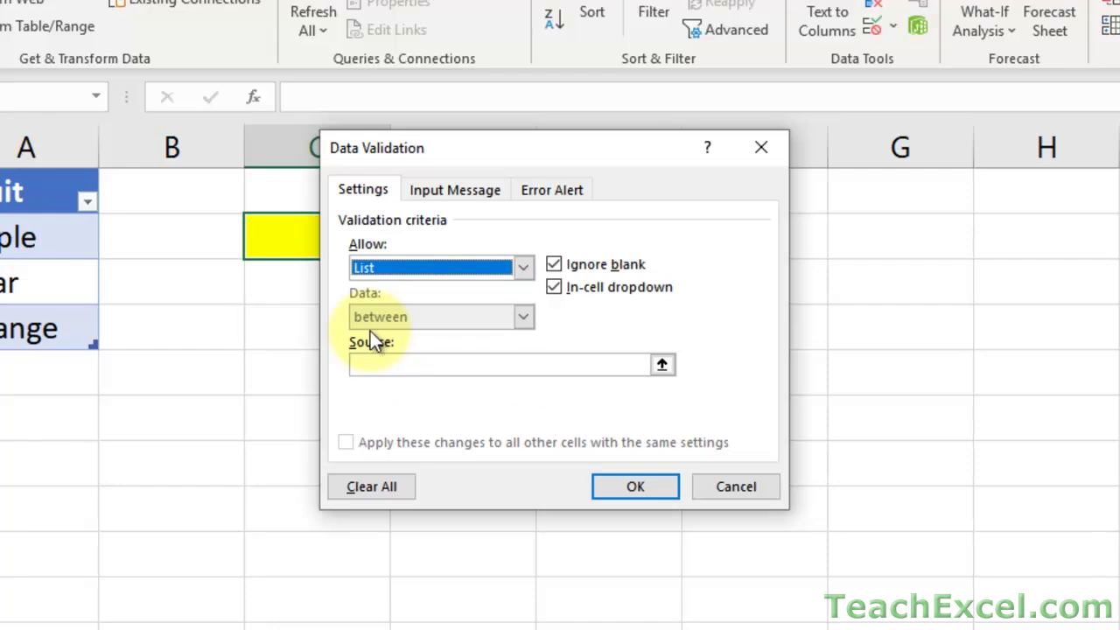
left_click(404, 364)
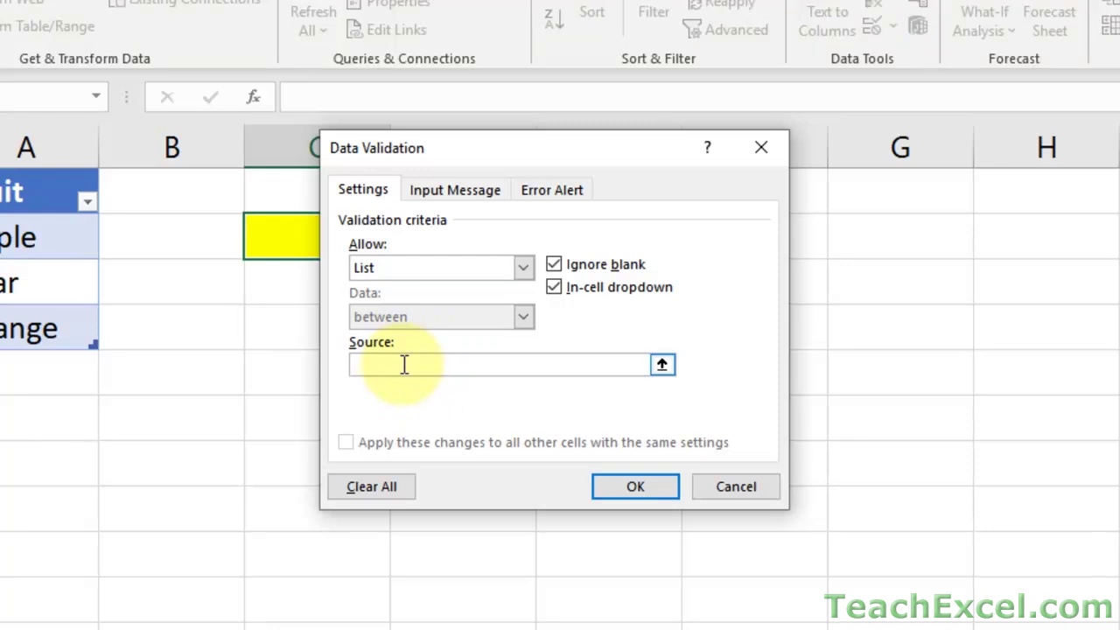
type("=Fruit")
key("BackSpace")
key("BackSpace")
key("BackSpace")
key("BackSpace")
key("F3")
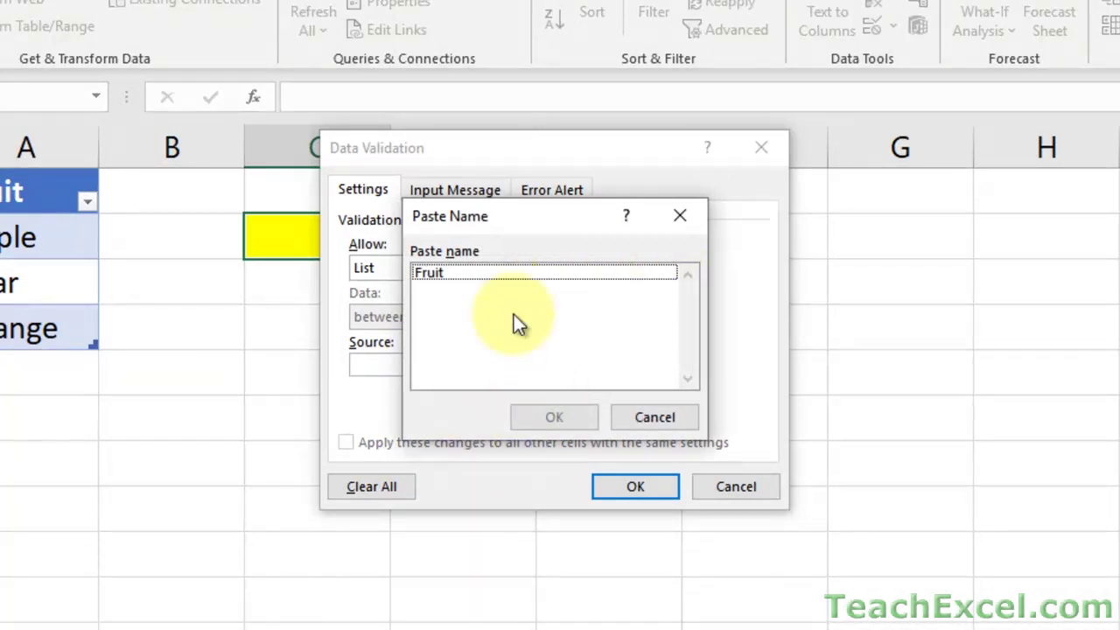
left_click(437, 271)
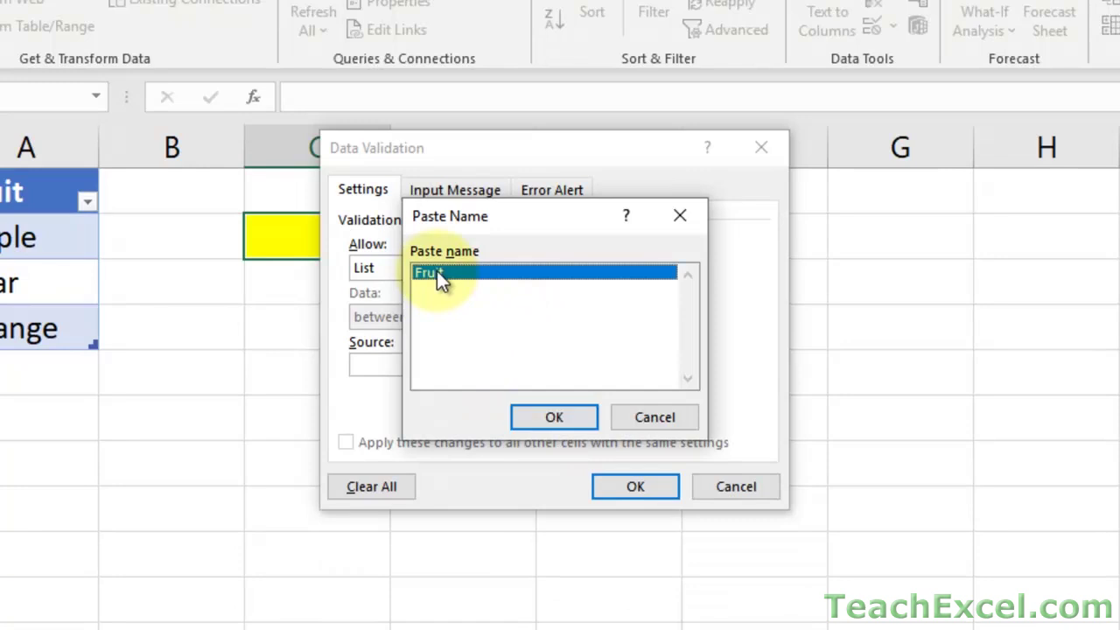
left_click(548, 417)
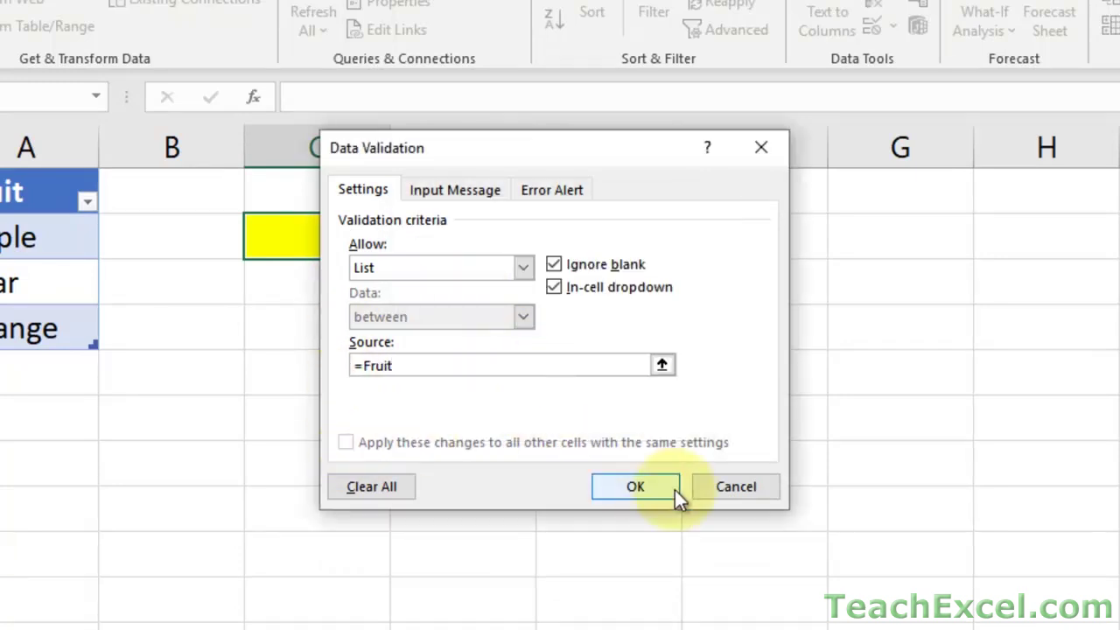
left_click(637, 488)
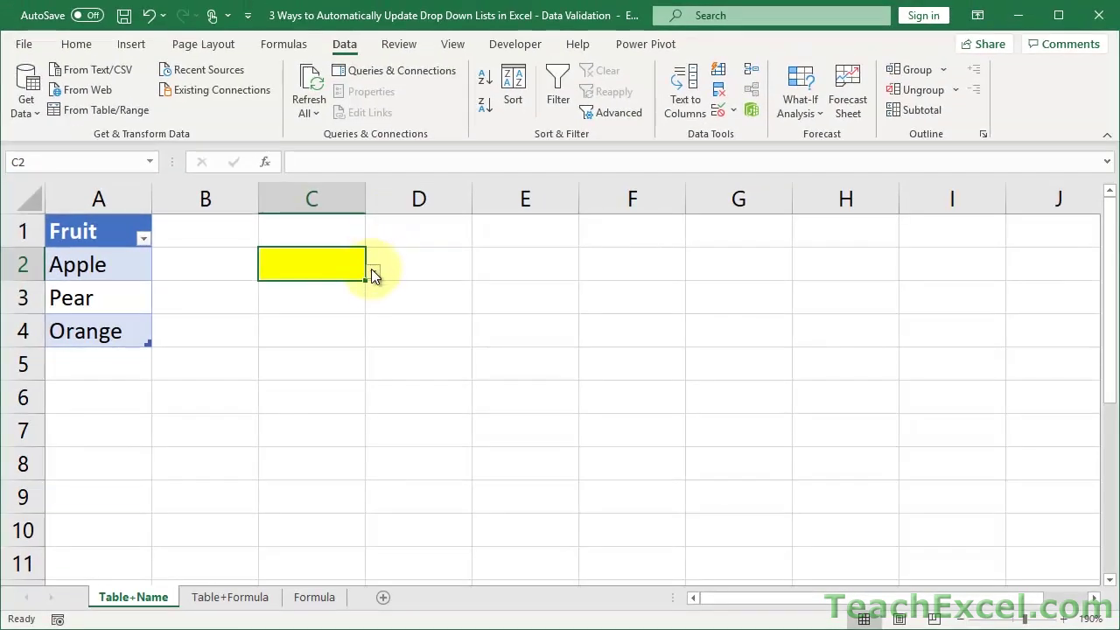
left_click(396, 252)
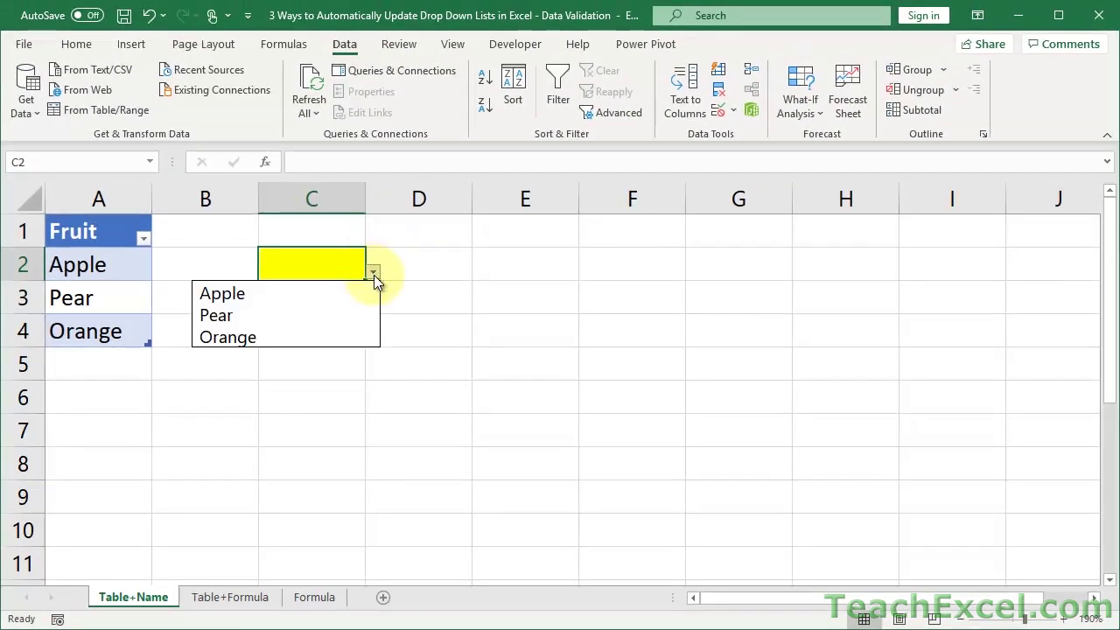
left_click(181, 370)
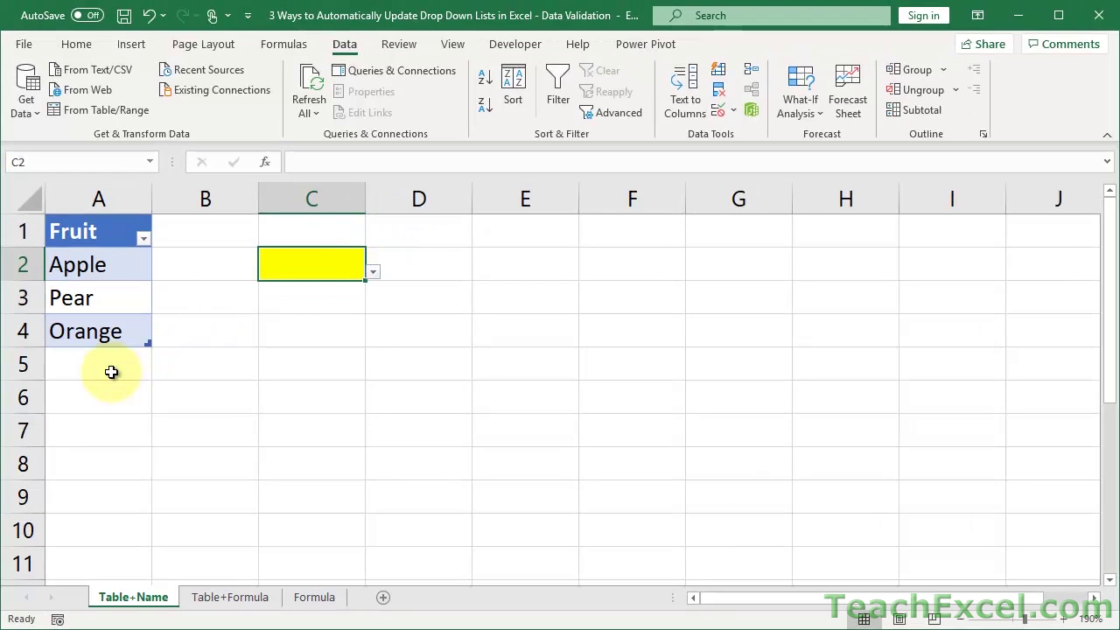
left_click(110, 370)
type("Kiwi")
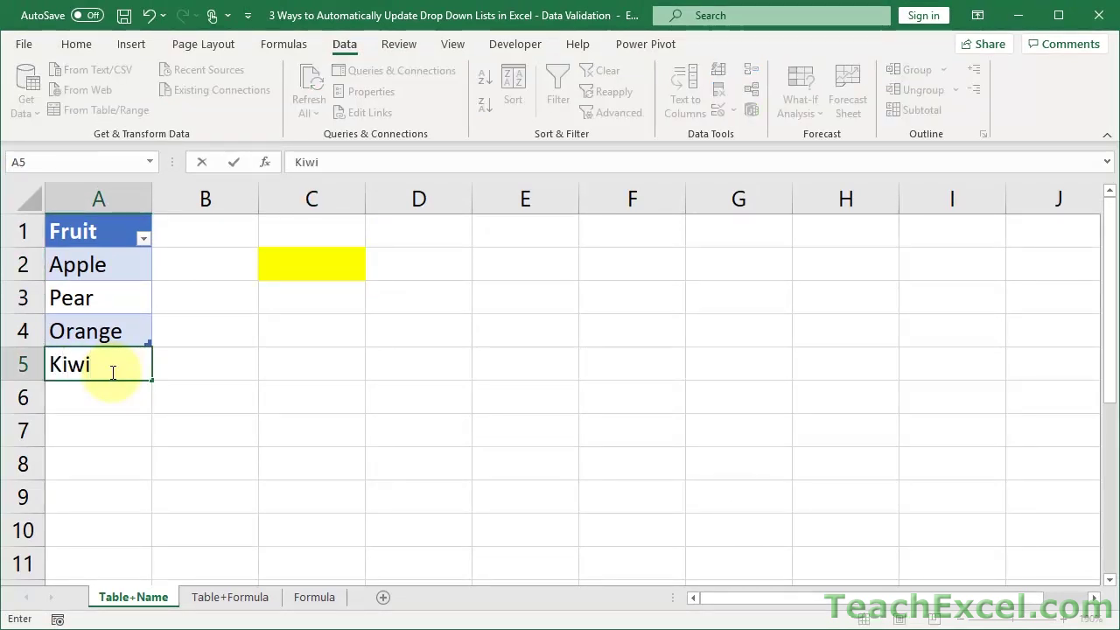
key("Return")
left_click(307, 255)
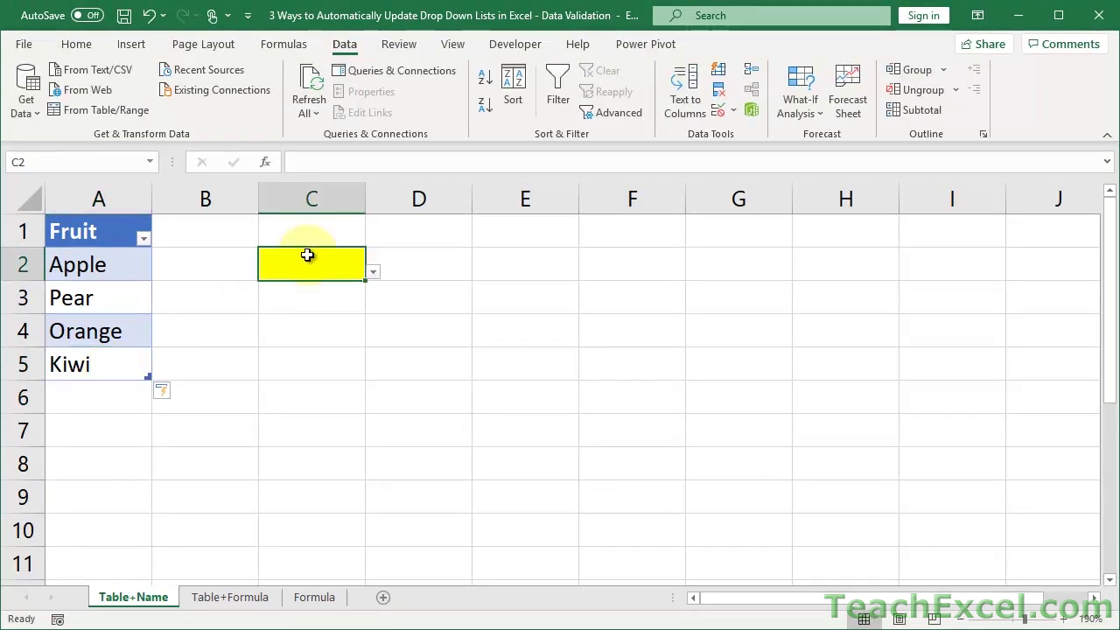
left_click(374, 273)
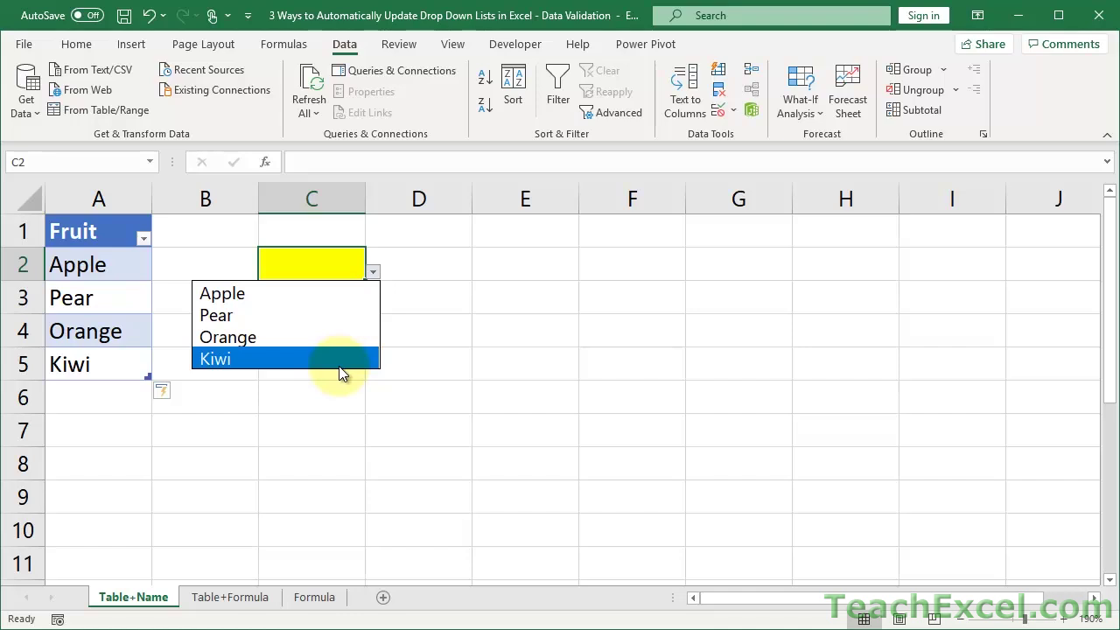
left_click(97, 295)
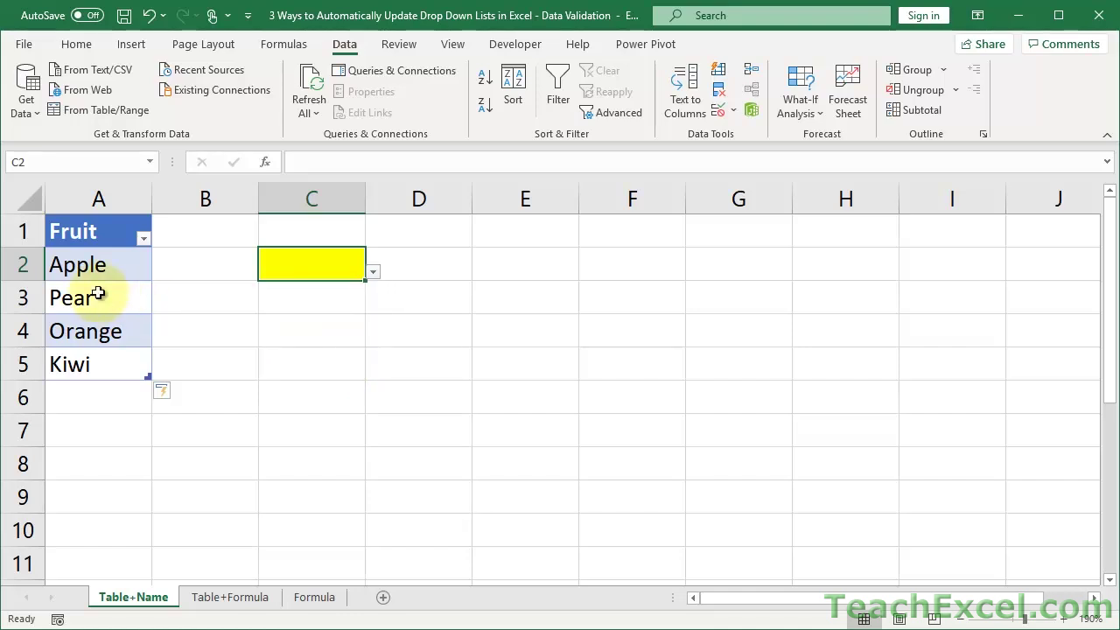
left_click(98, 295)
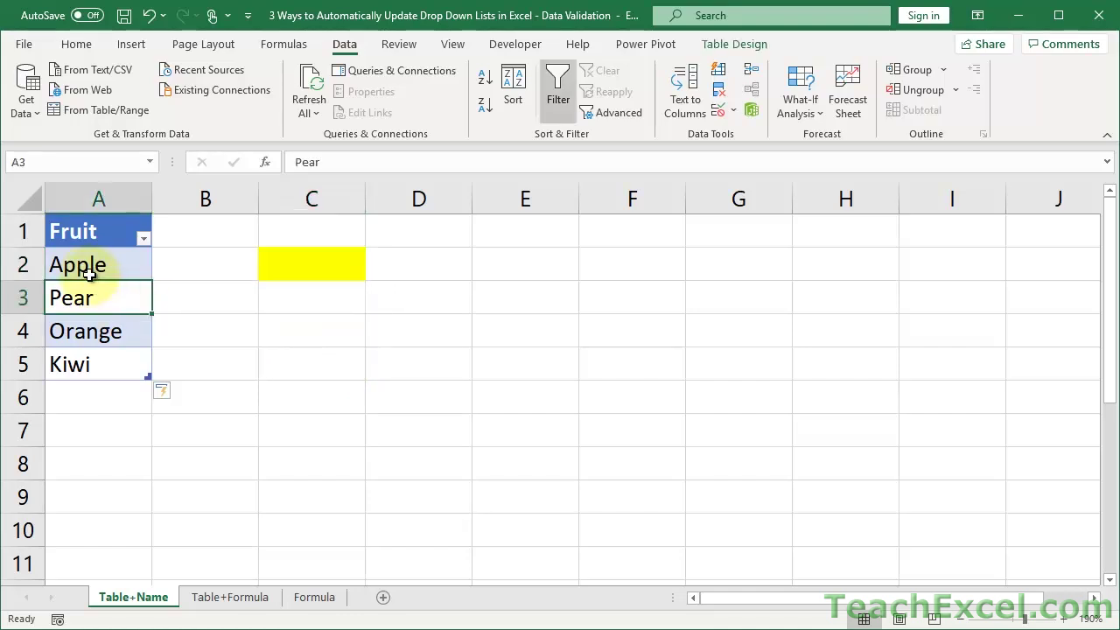
left_click_drag(90, 268, 83, 368)
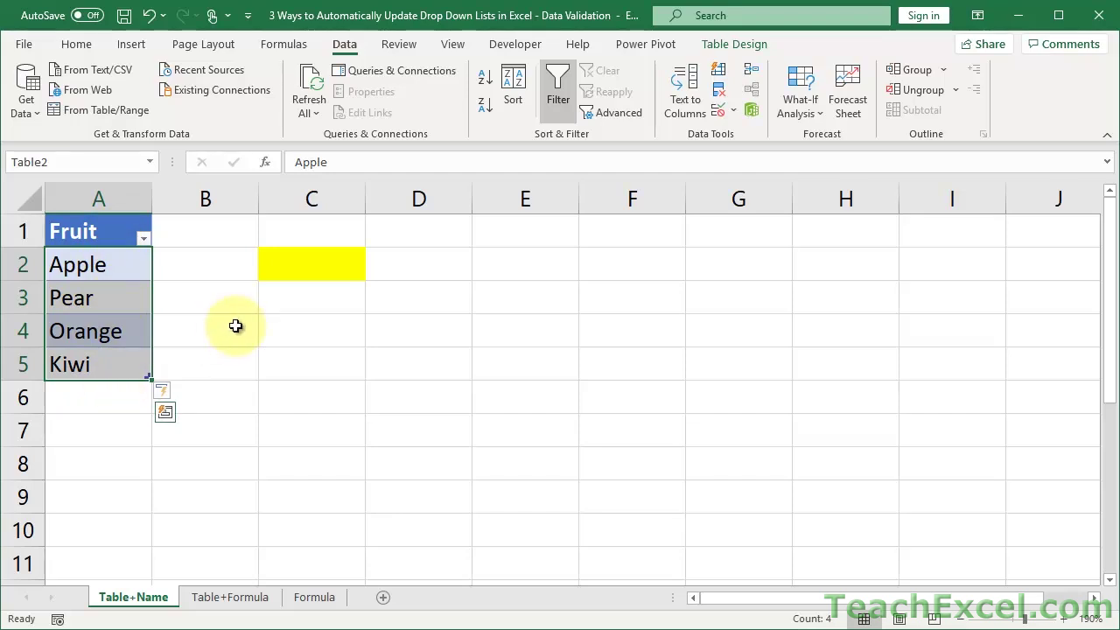
left_click(290, 267)
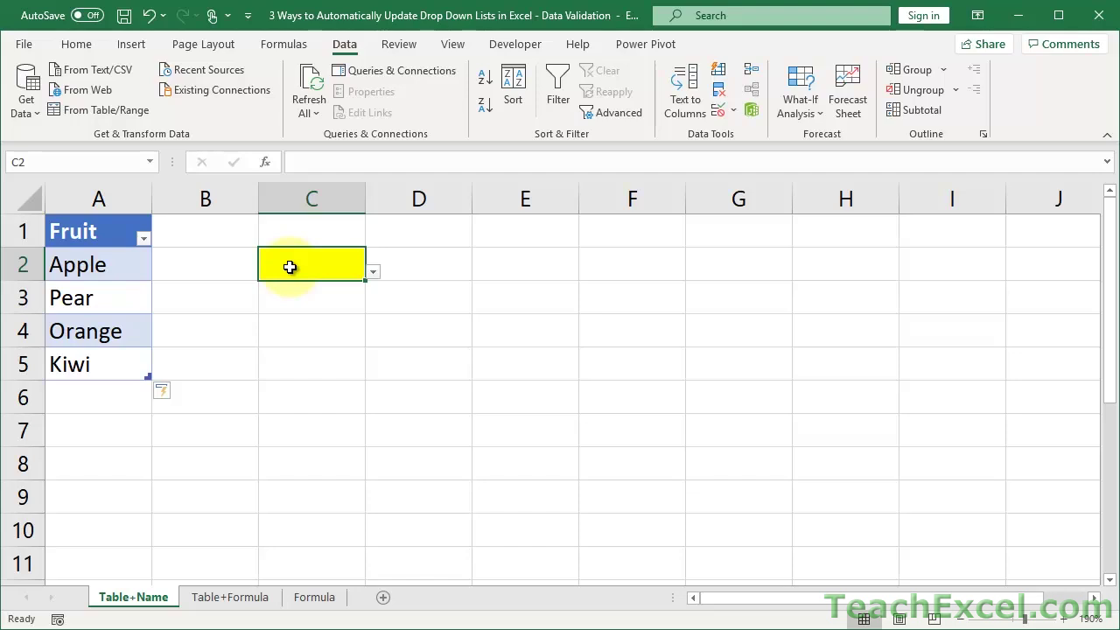
Rename the table header to Fruits and check C2's drop-down list
double_click(94, 232)
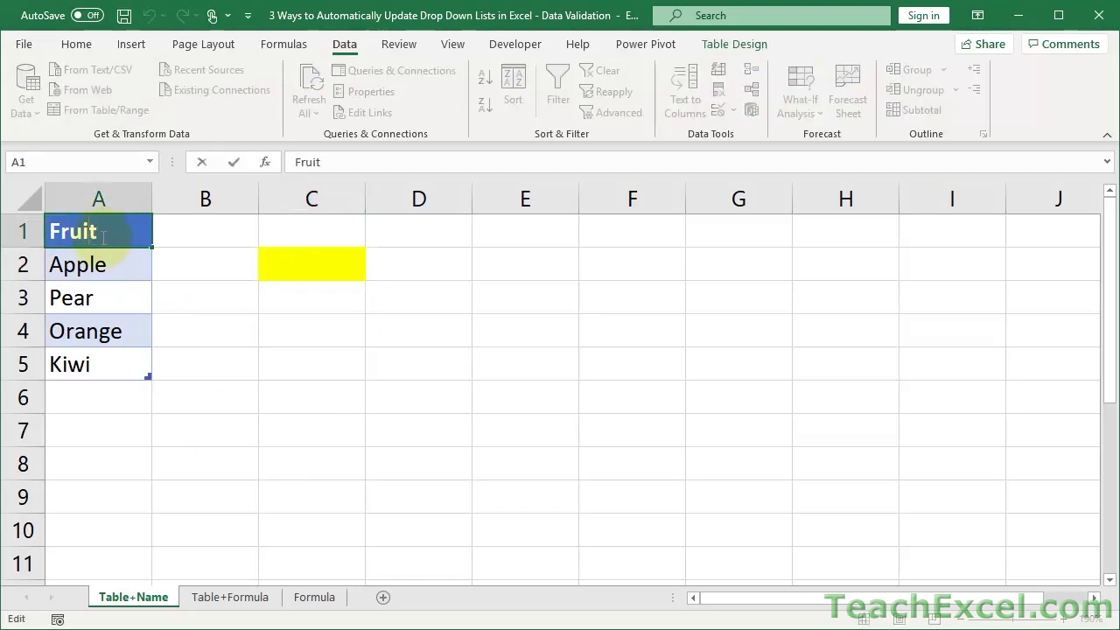
type("s")
key("Return")
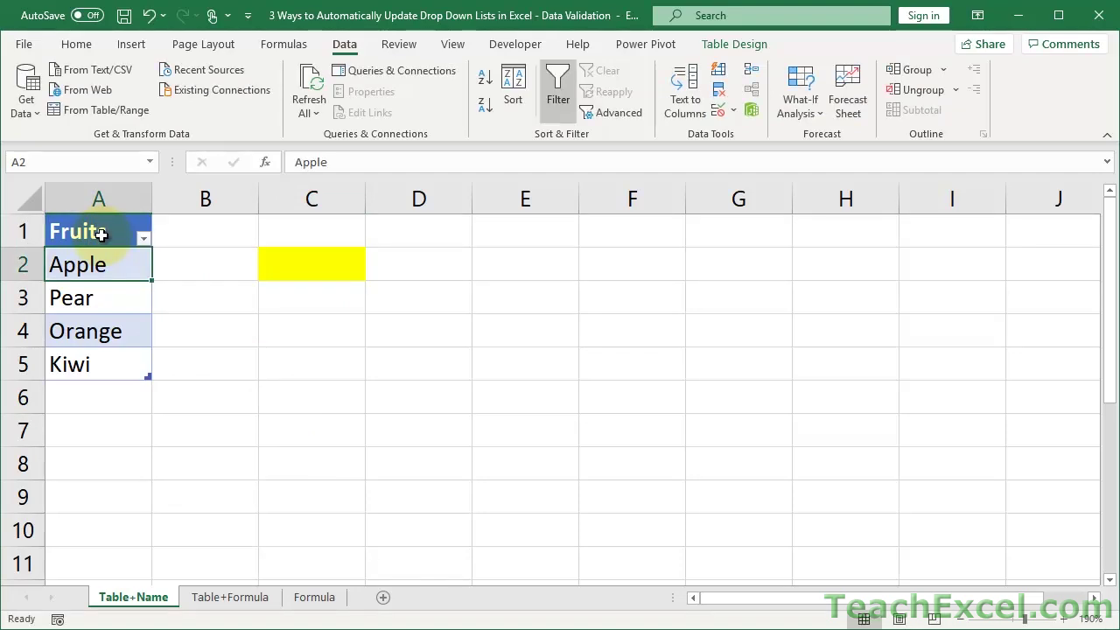
left_click(283, 261)
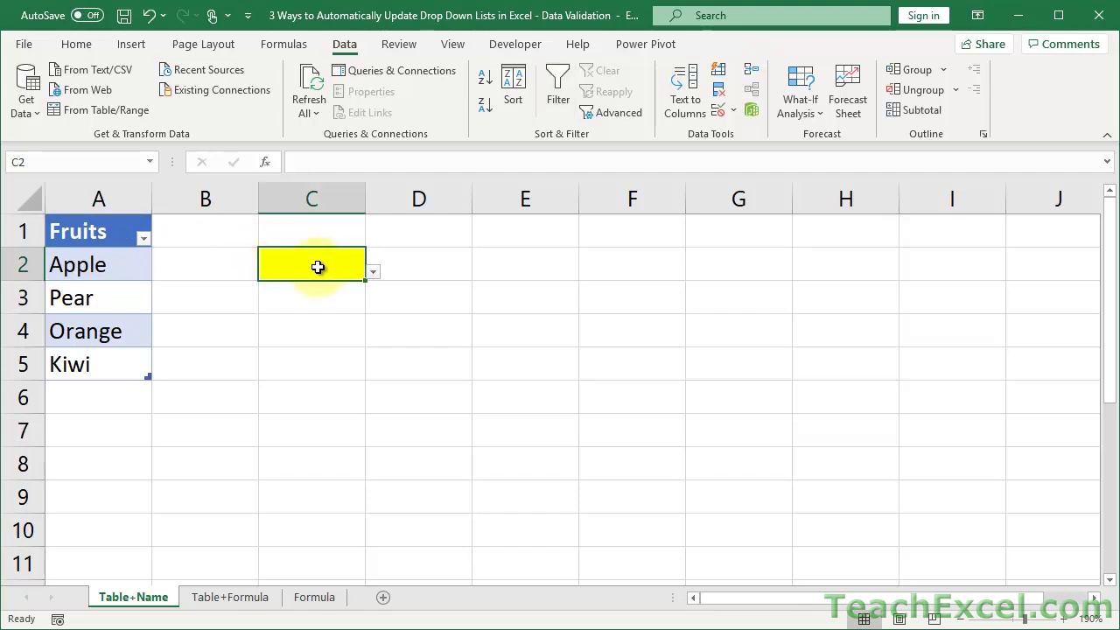
left_click(376, 271)
left_click(377, 271)
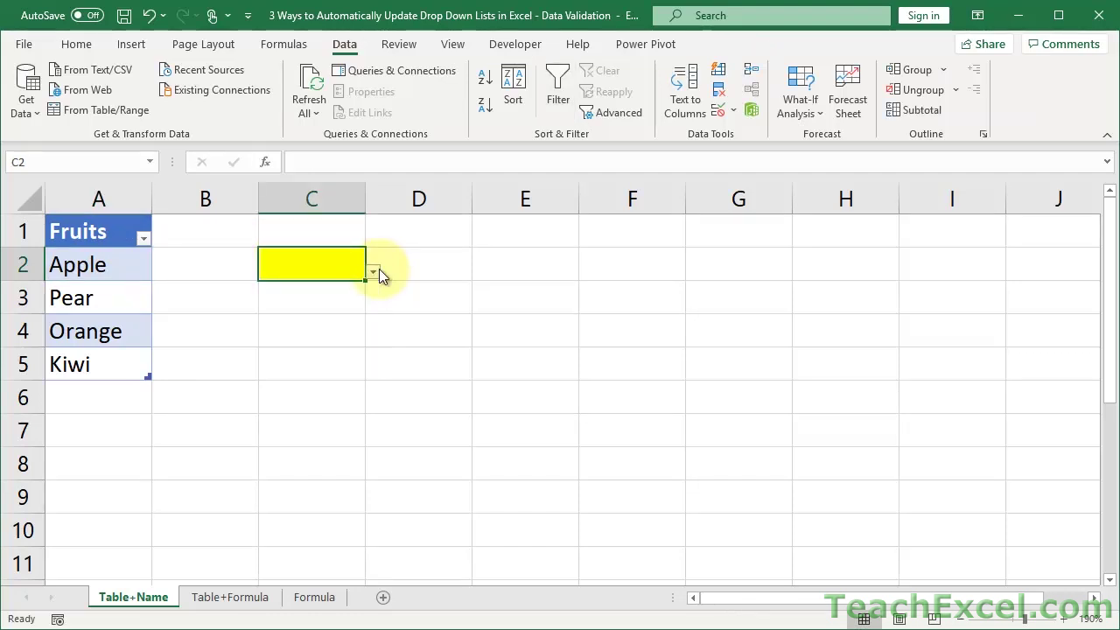
Add test entry jkjk in A6, confirm it appears in C2's list, then undo it
double_click(106, 399)
type("jkjk")
key("Return")
left_click(363, 272)
left_click(373, 273)
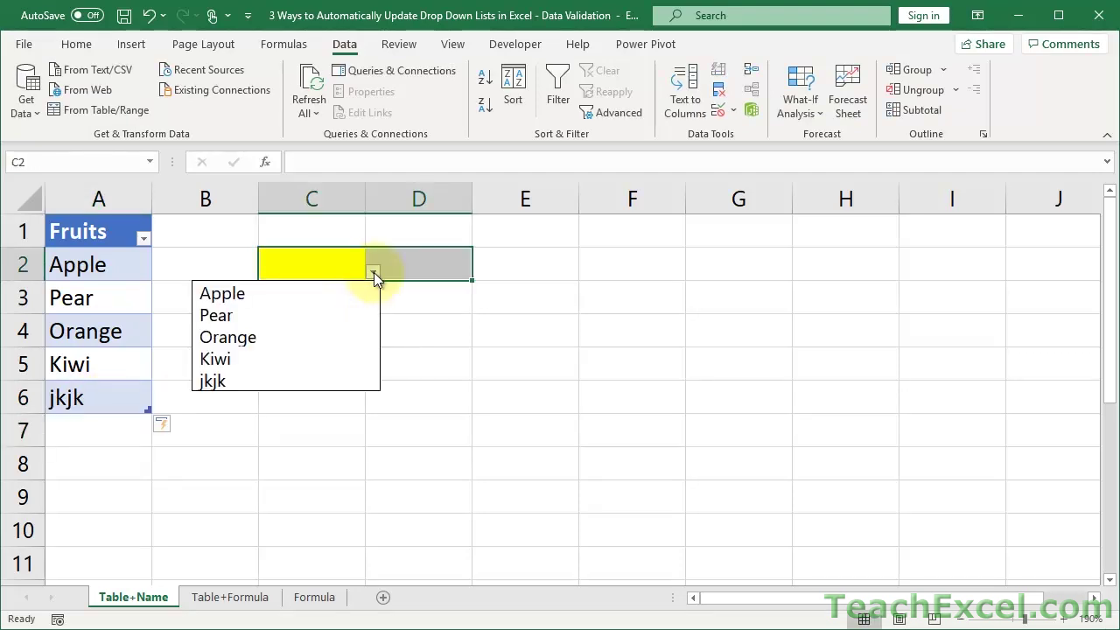
left_click(322, 273)
key("ctrl+z")
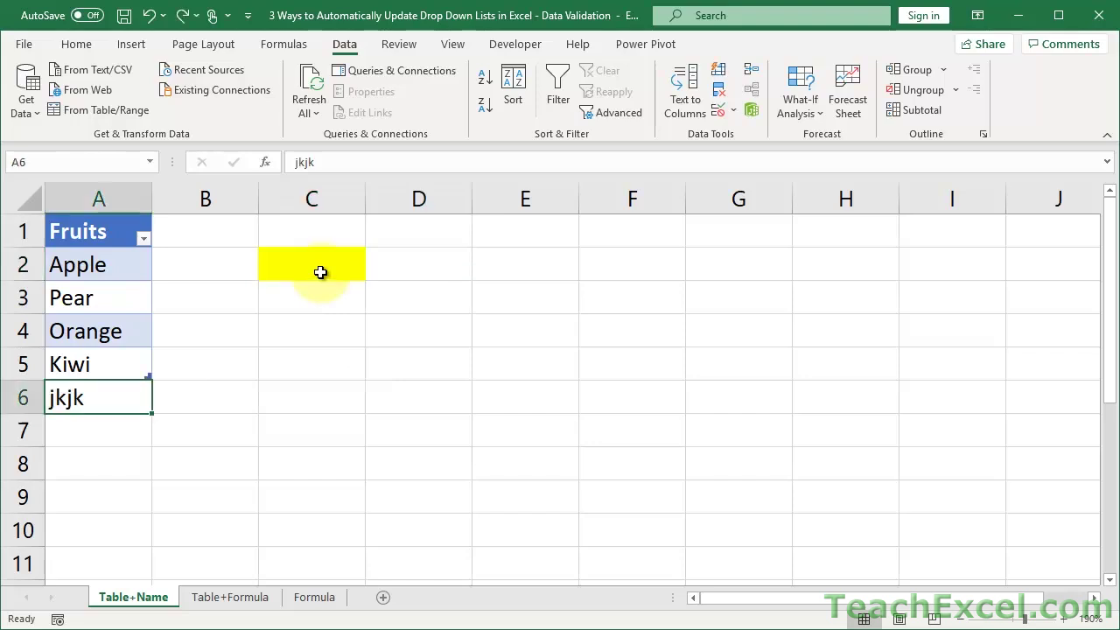
key("ctrl+z")
left_click(111, 229)
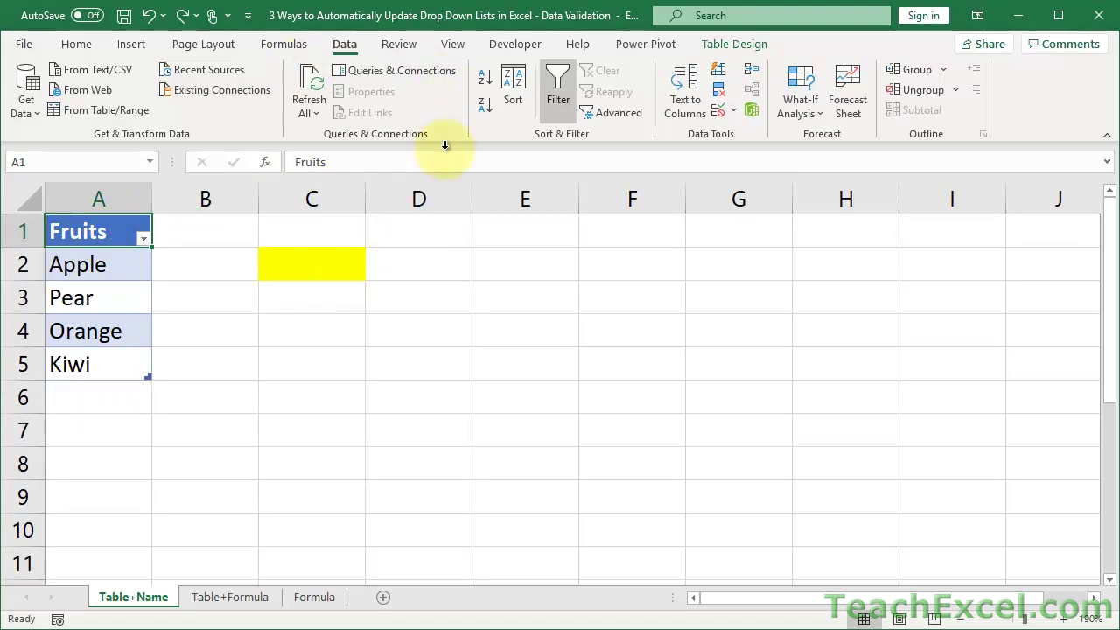
left_click(280, 48)
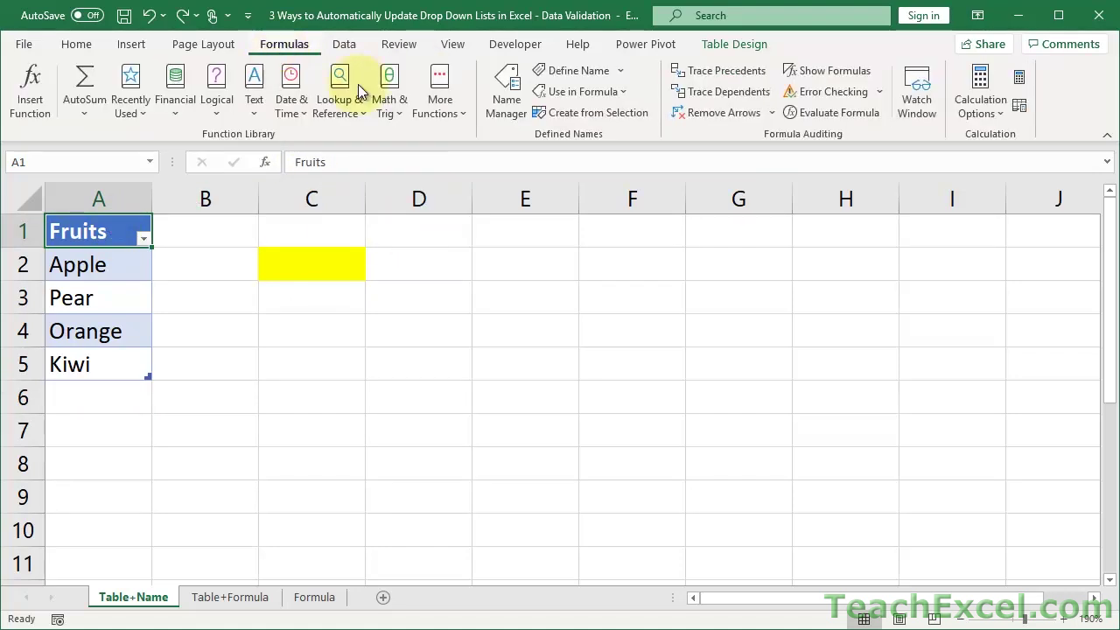
left_click(503, 102)
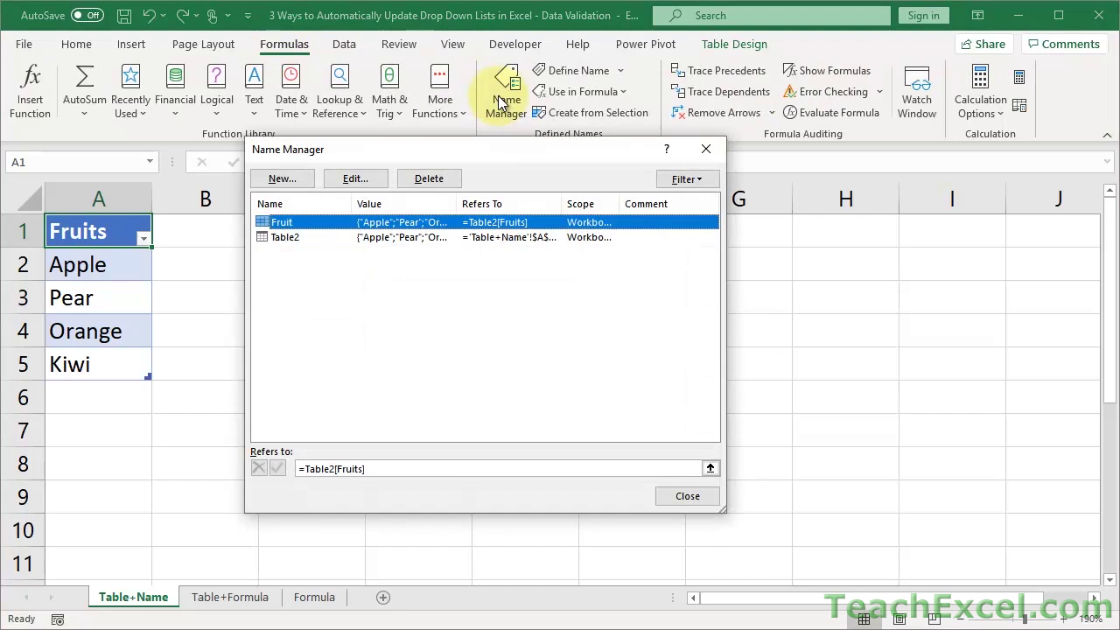
double_click(282, 224)
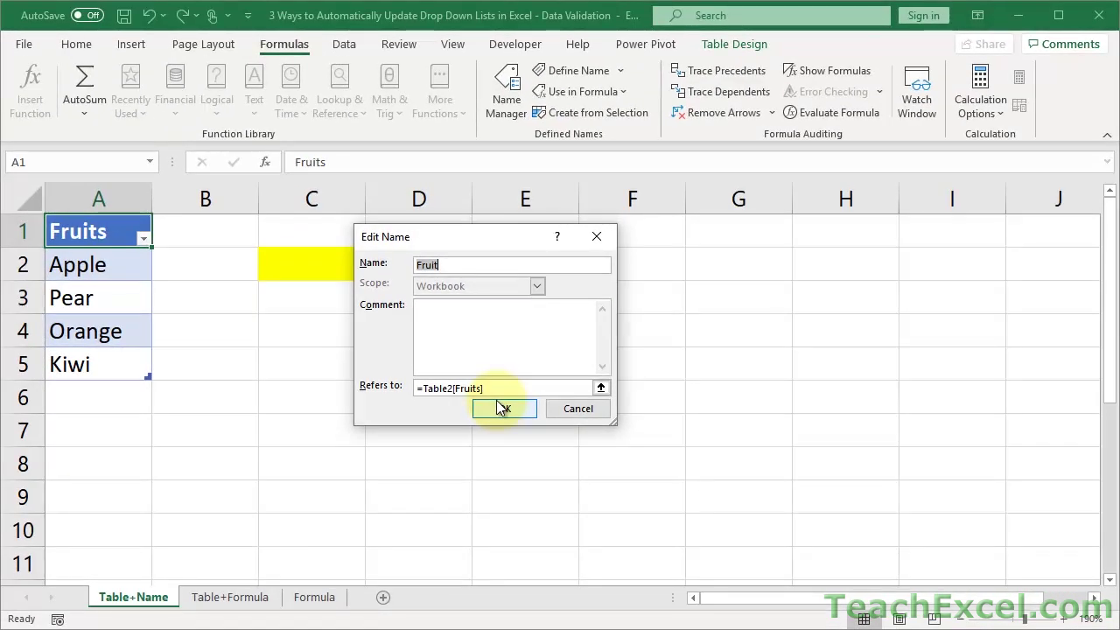
left_click(503, 407)
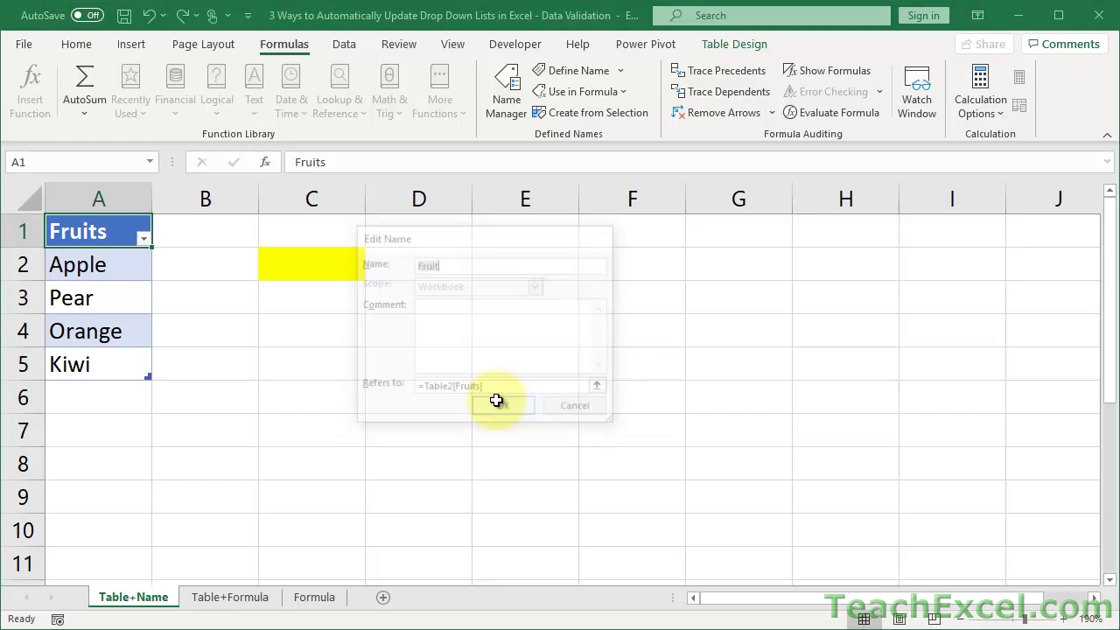
key("Escape")
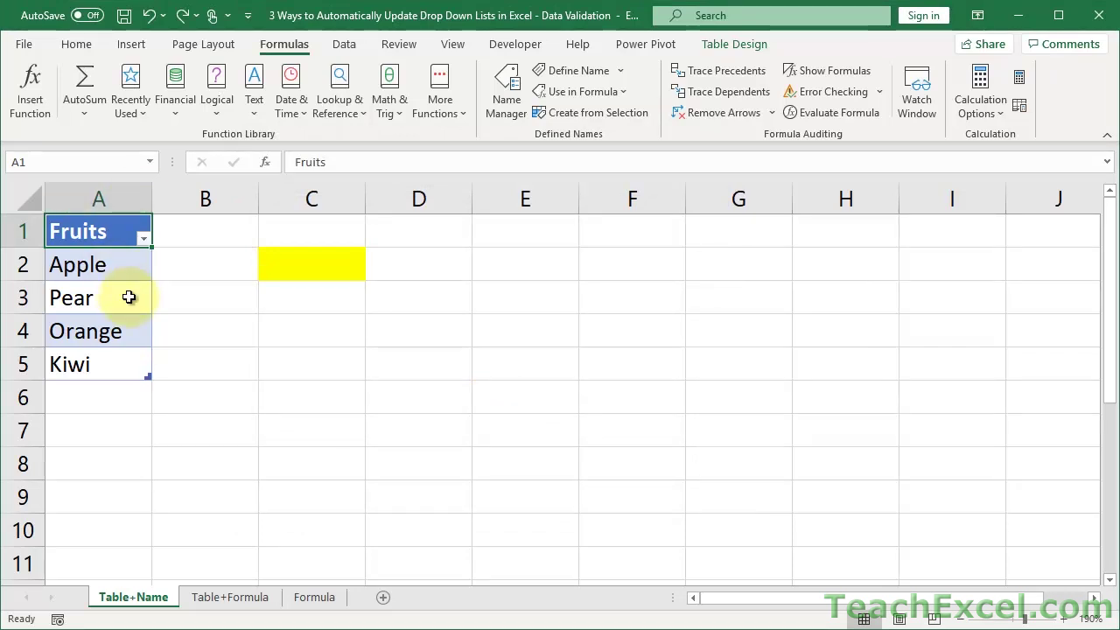
Set the Fruits table style to None so the list shows as plain cells
left_click(732, 45)
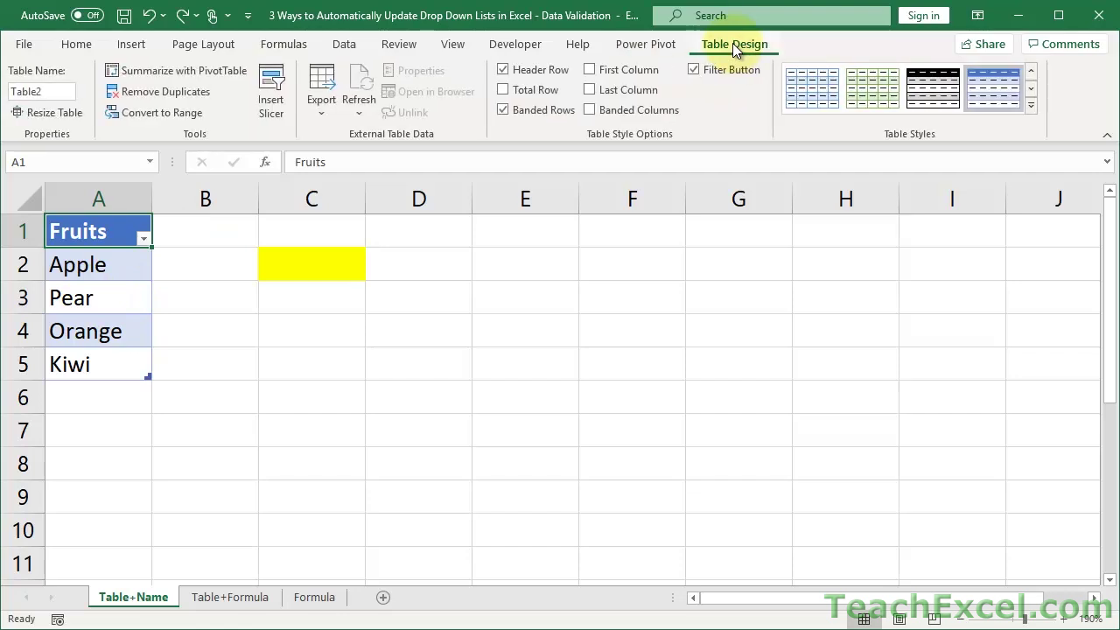
left_click(1032, 106)
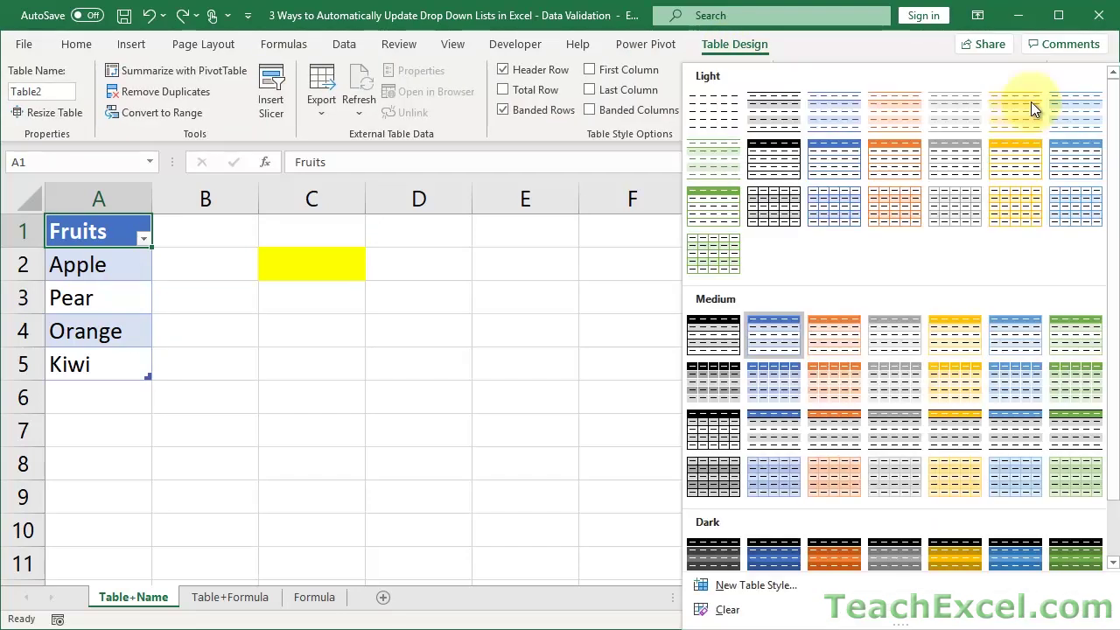
left_click(724, 117)
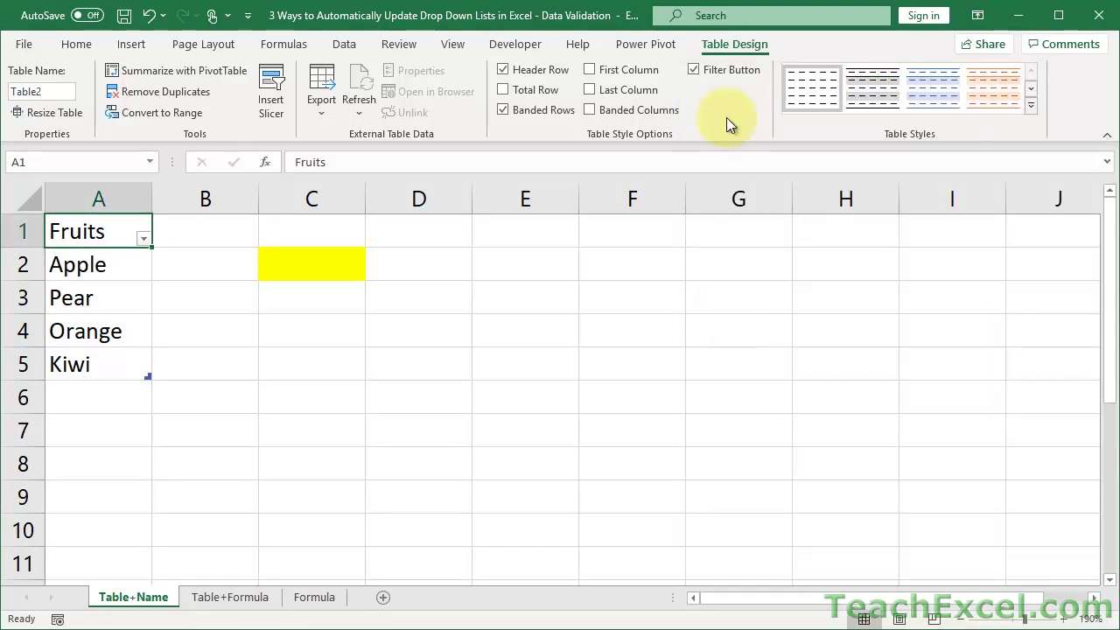
left_click(307, 328)
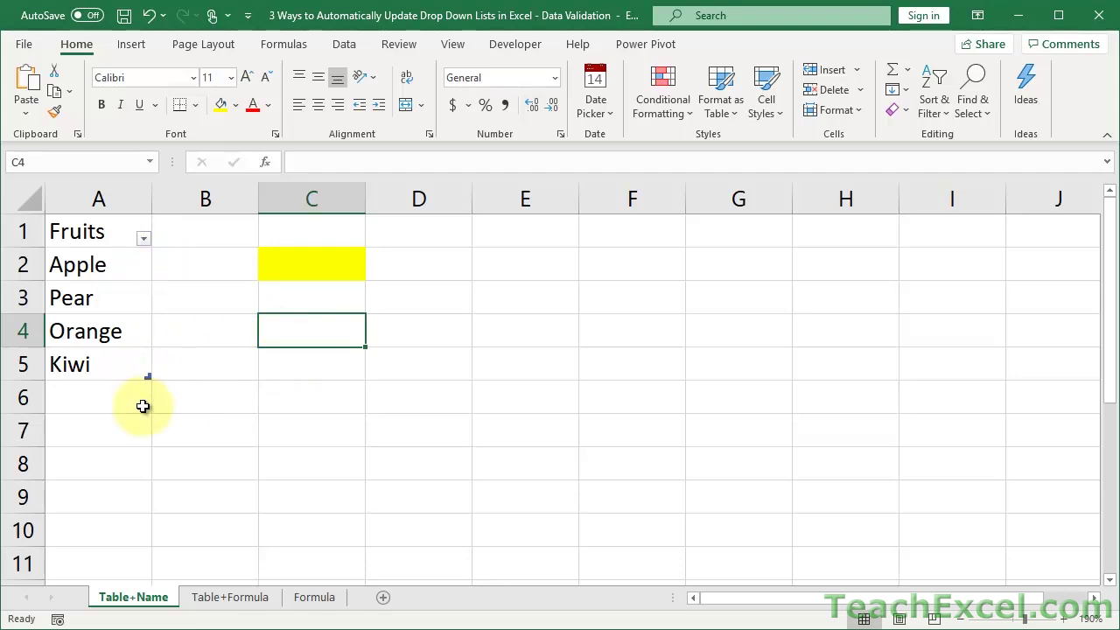
Add a test entry 'oioi' in A6 and check it appears in C2's drop-down
left_click(129, 398)
type("oioi")
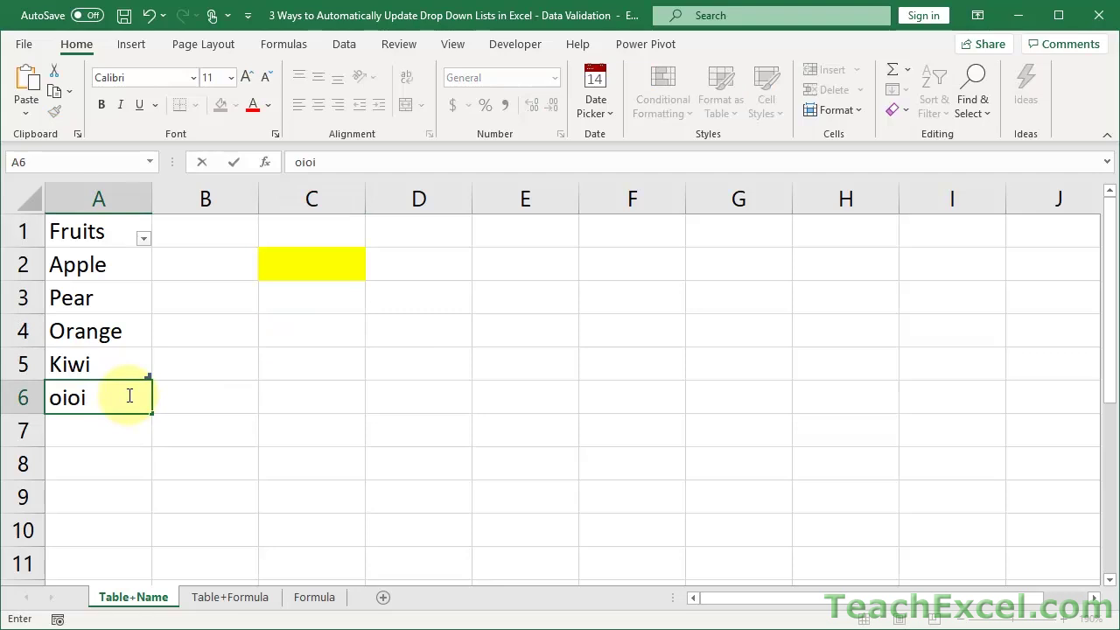
key("Return")
left_click(315, 262)
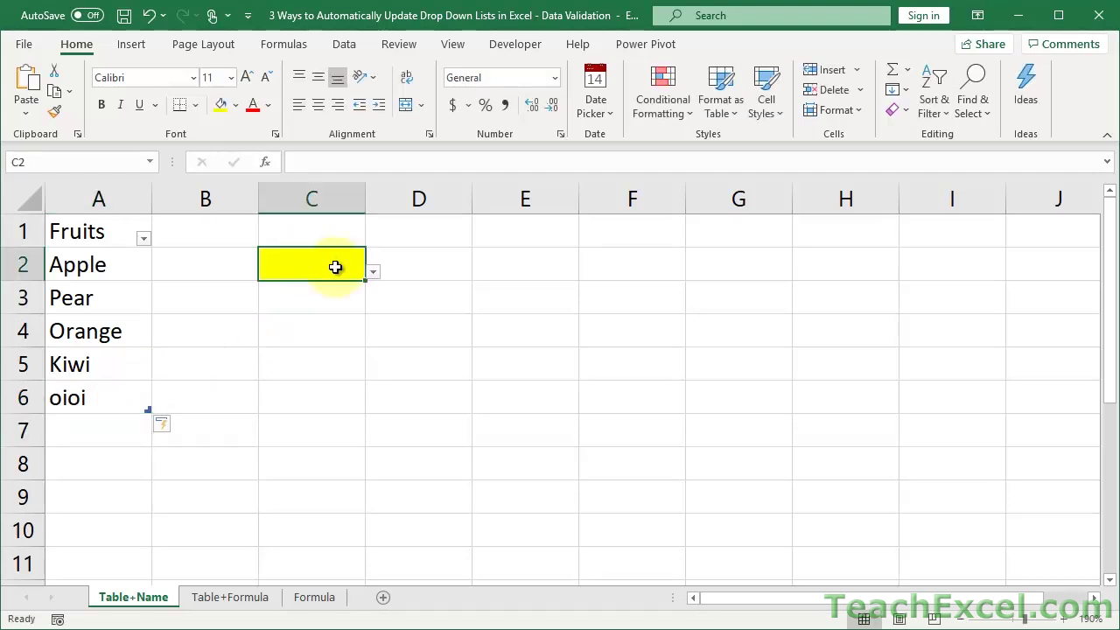
left_click(381, 276)
left_click(358, 269)
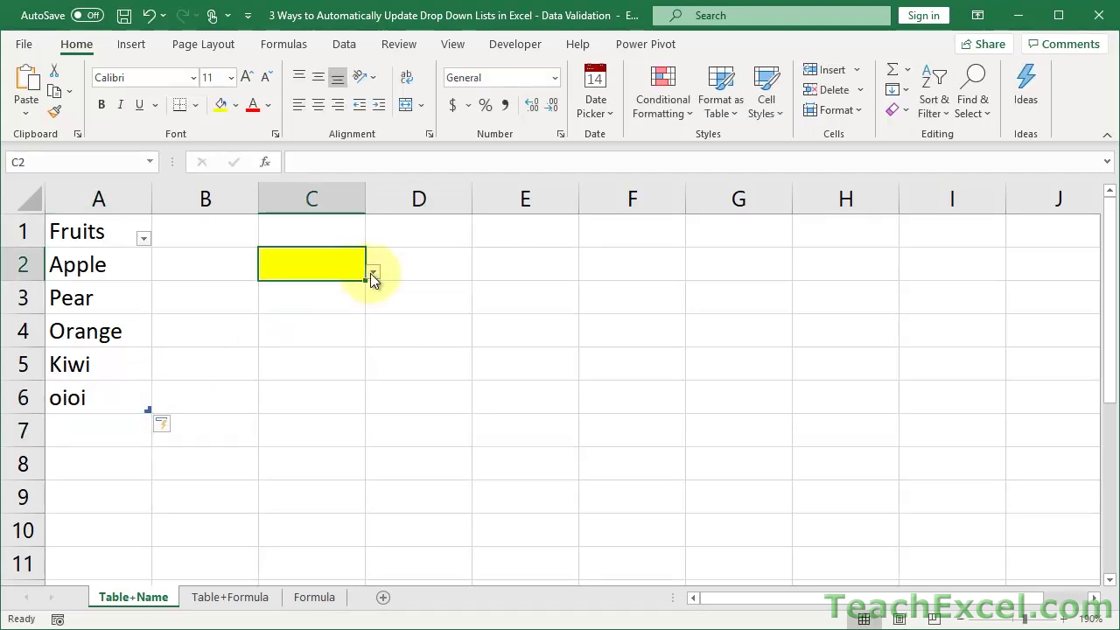
left_click(373, 274)
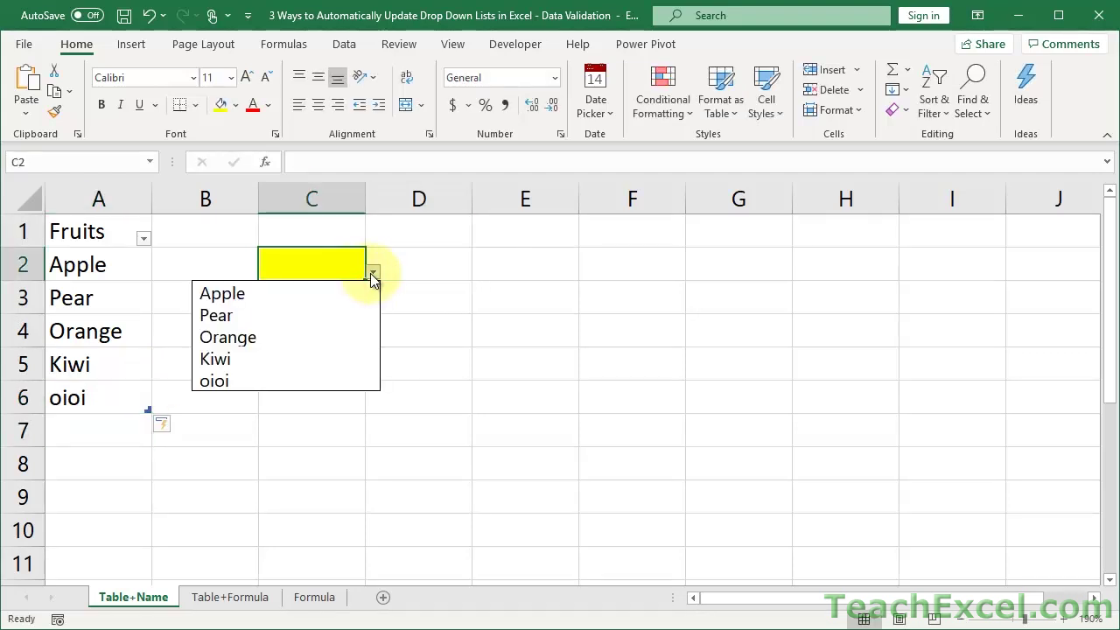
left_click(102, 398)
Delete the 'oioi' test entry from A6
left_click(102, 396)
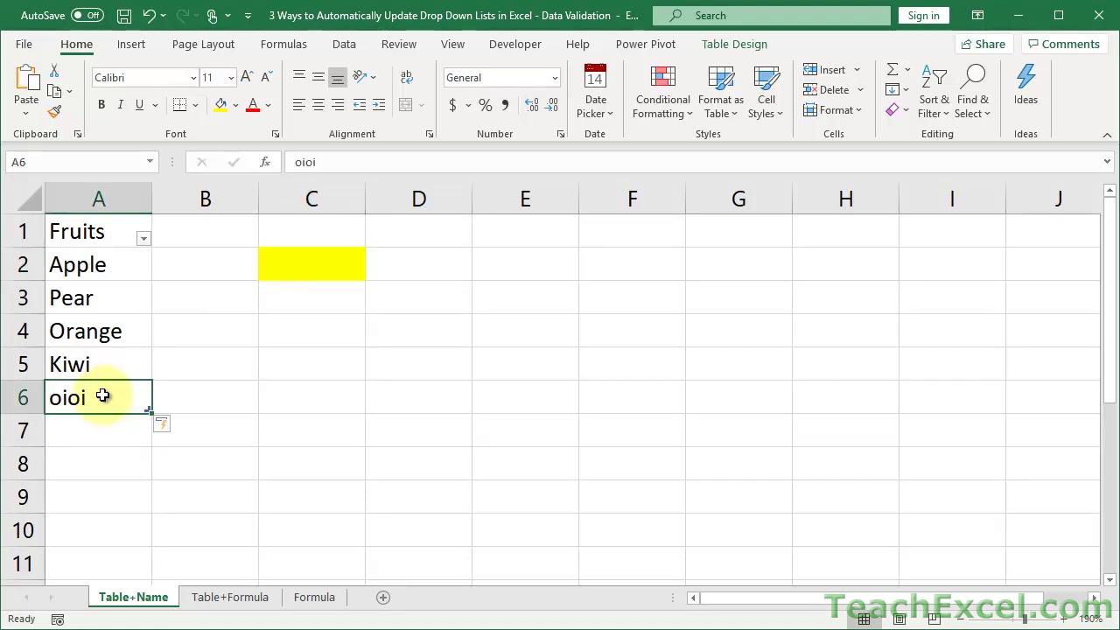
key("Delete")
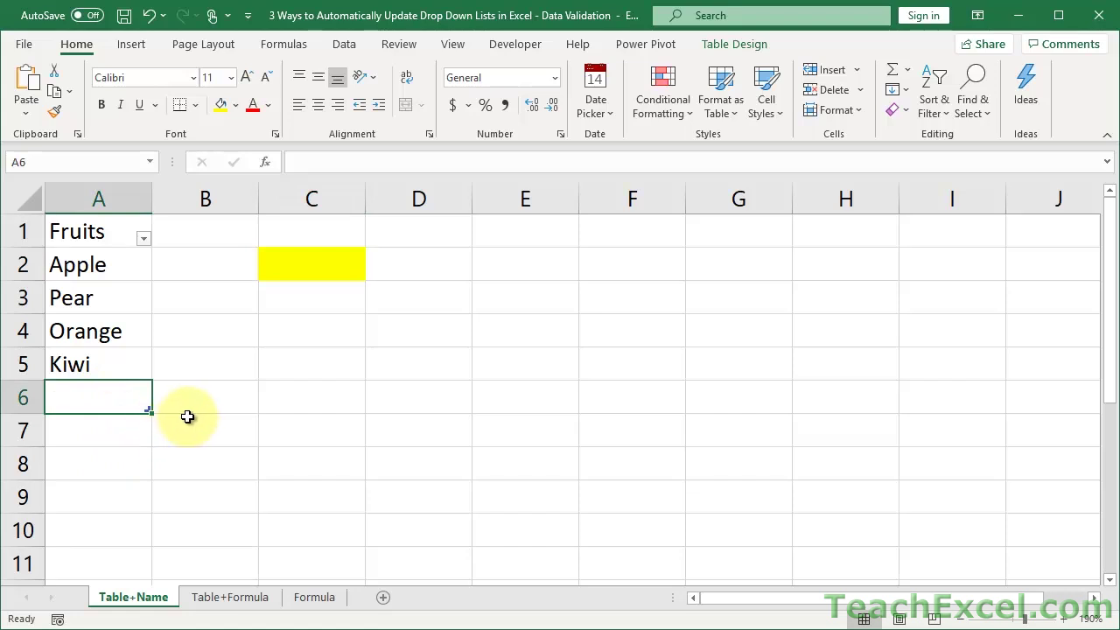
key("ctrl+z")
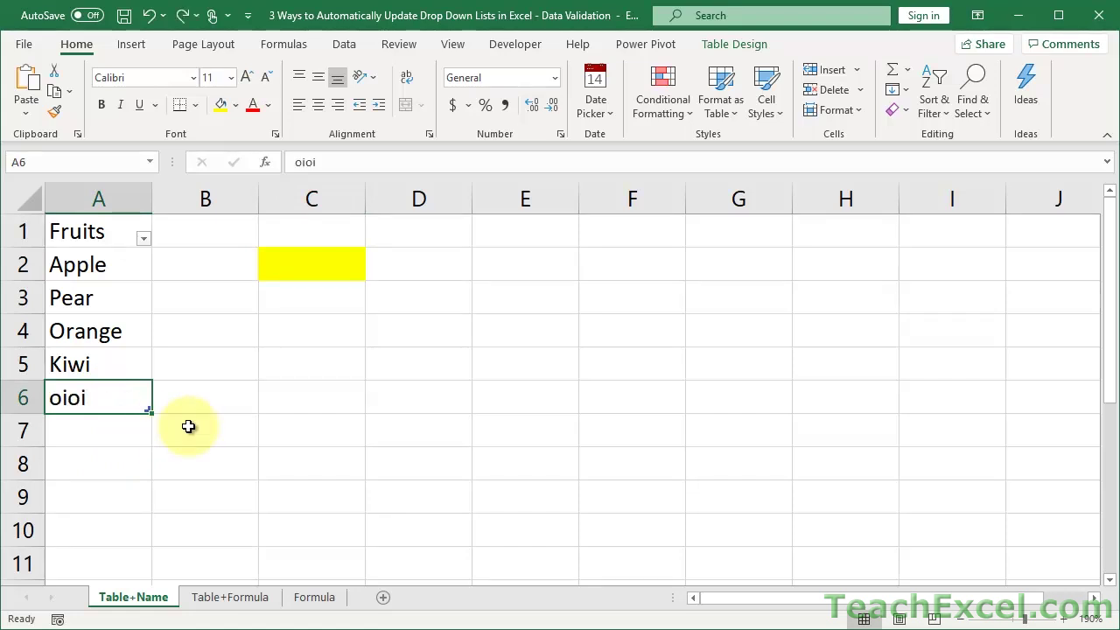
key("Delete")
left_click(182, 395)
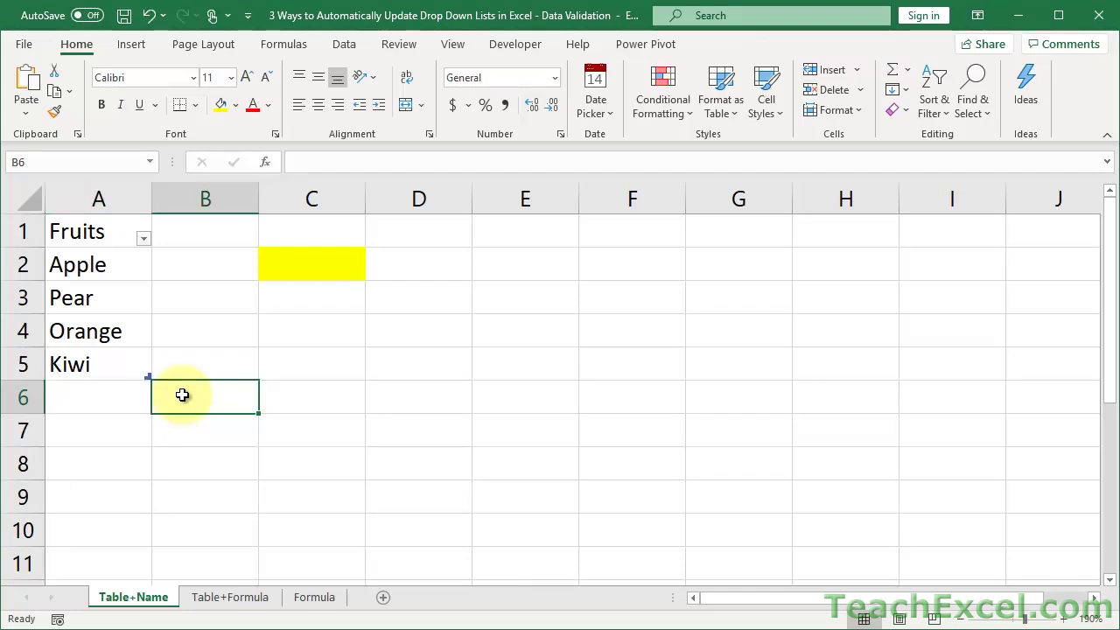
Rename the table to Table123 in the Table Name box
left_click(103, 264)
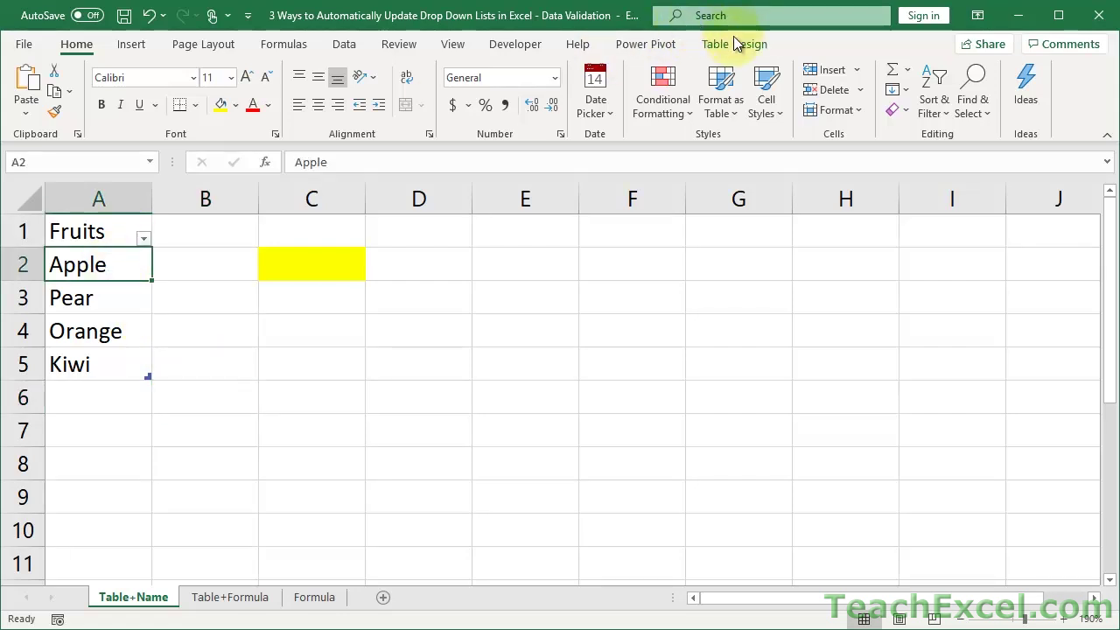
left_click(732, 42)
left_click(55, 97)
left_click(56, 98)
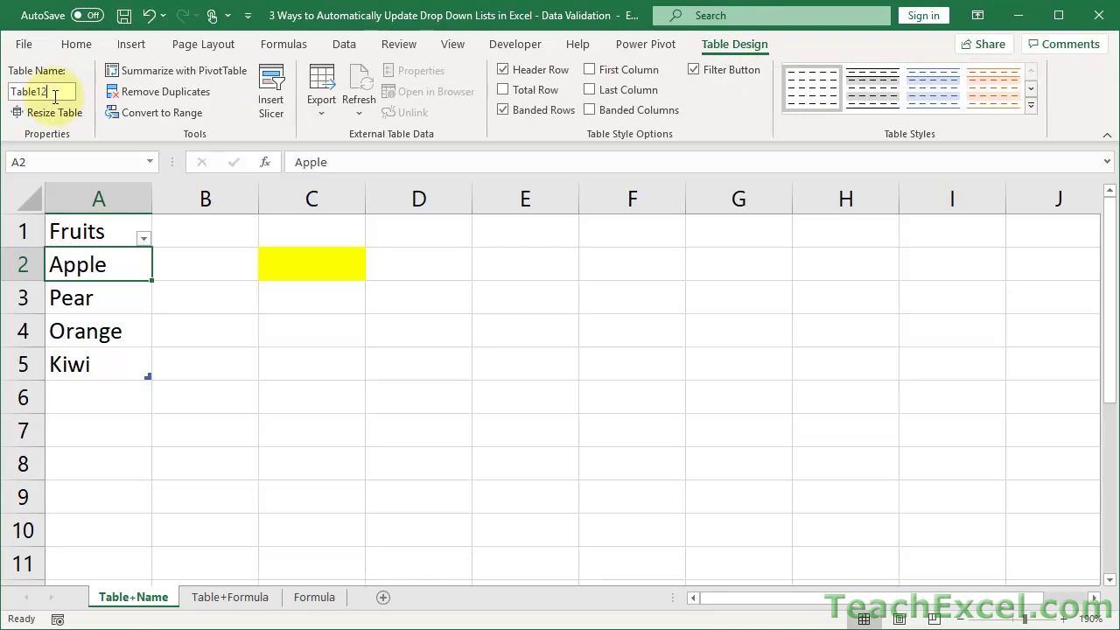
type("3")
Check C2's fruit drop-down choices, then switch to the Table+Formula sheet
left_click(332, 270)
left_click(373, 273)
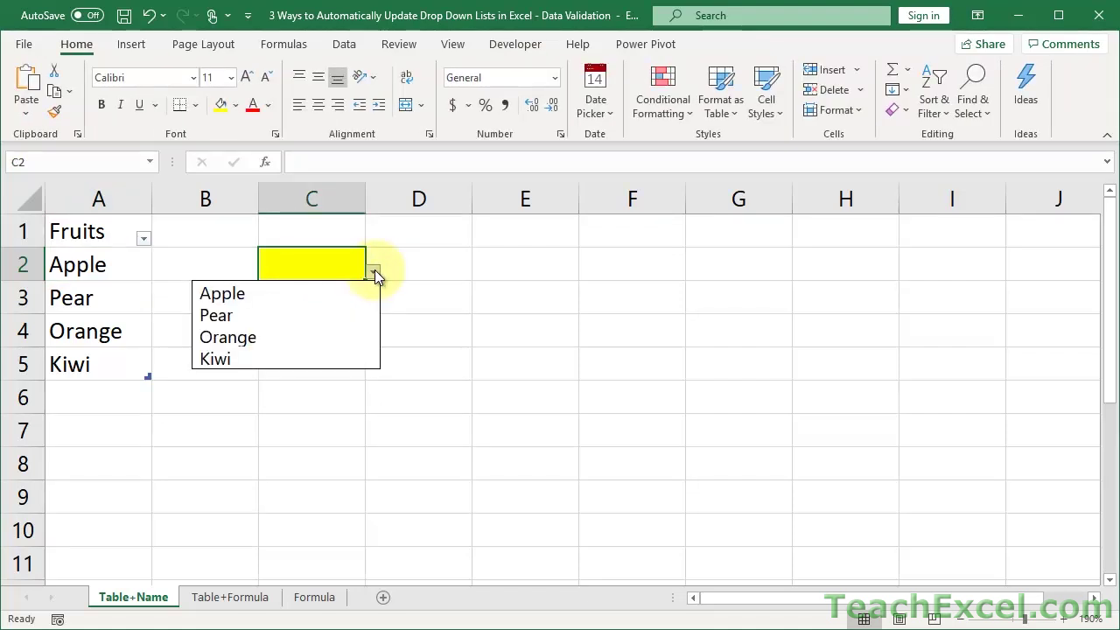
left_click(375, 274)
left_click(118, 275)
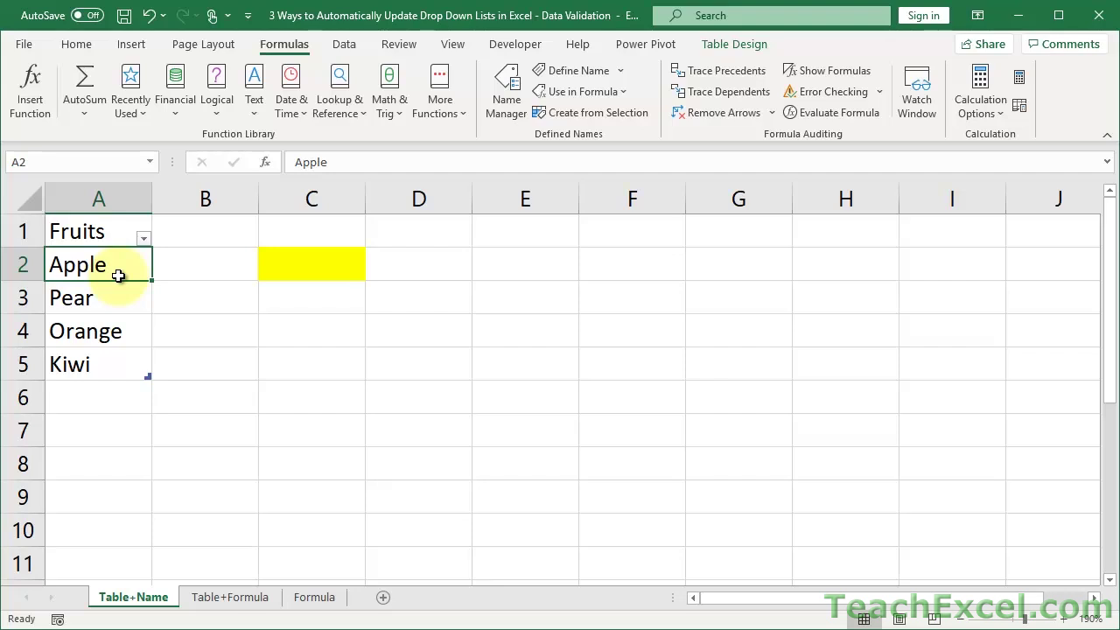
key("ctrl+Page_Down")
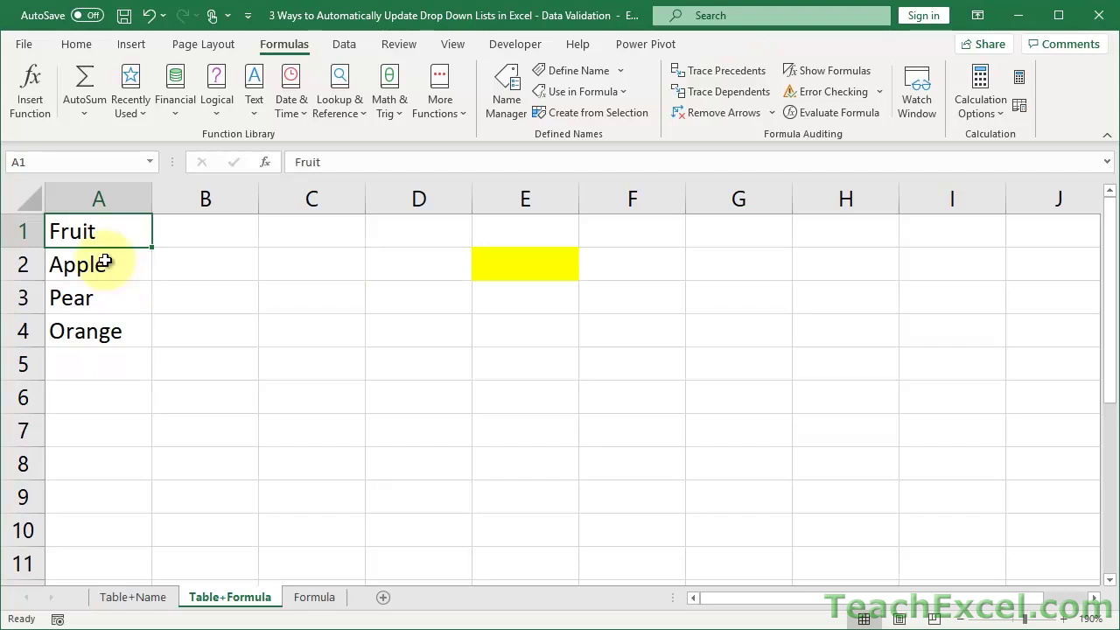
Convert the Fruit list in A1:A4 into table Table3 with Fruit as its header
left_click(105, 262)
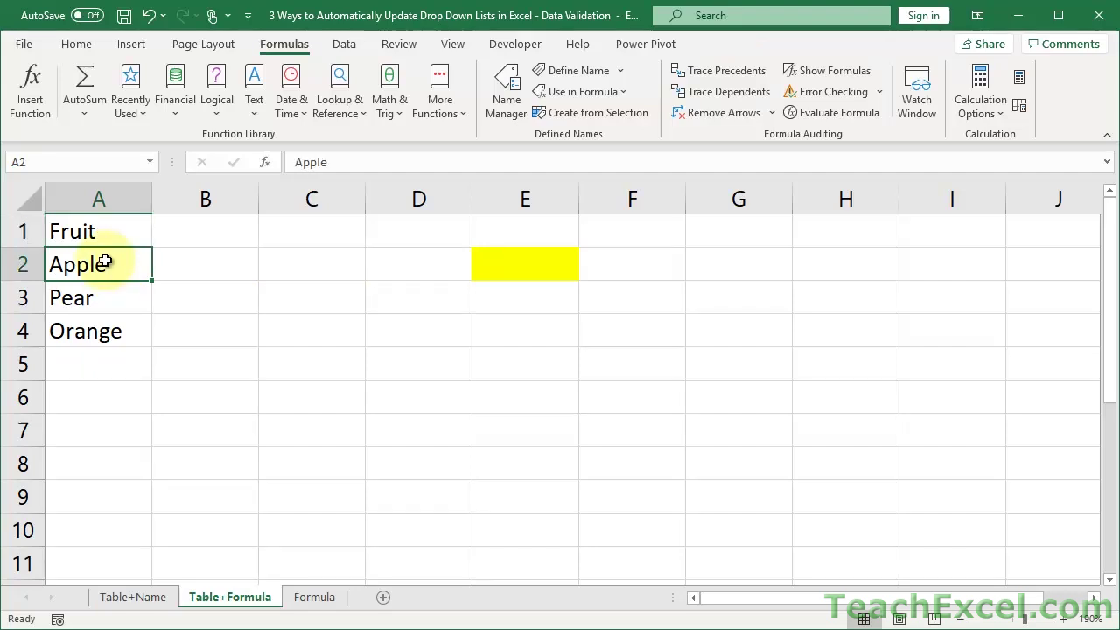
left_click(131, 44)
left_click(160, 78)
left_click(420, 341)
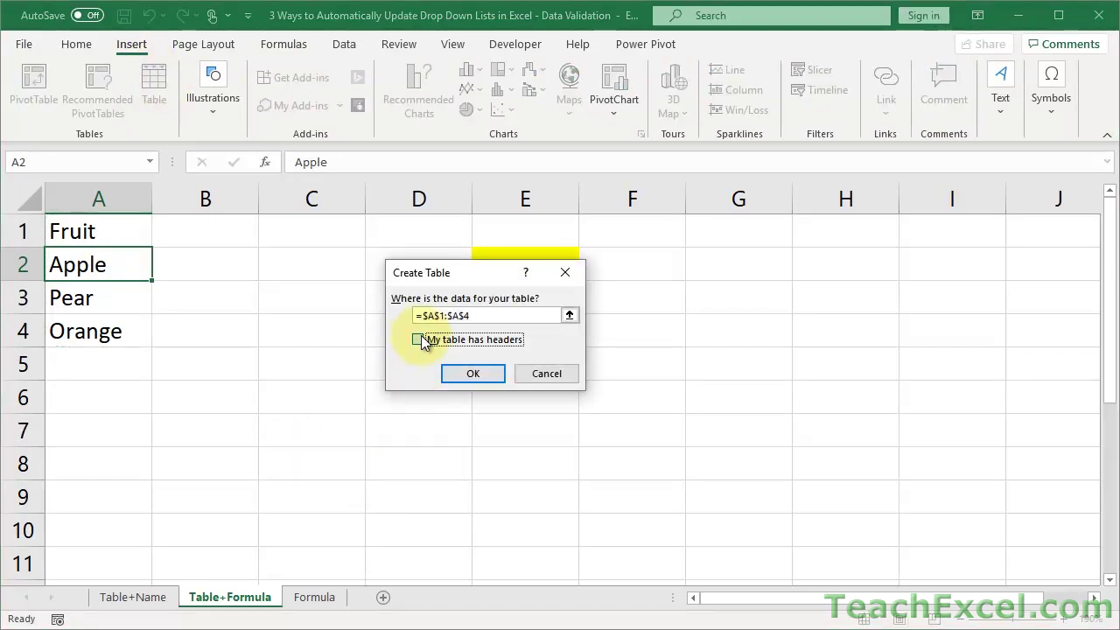
left_click(477, 371)
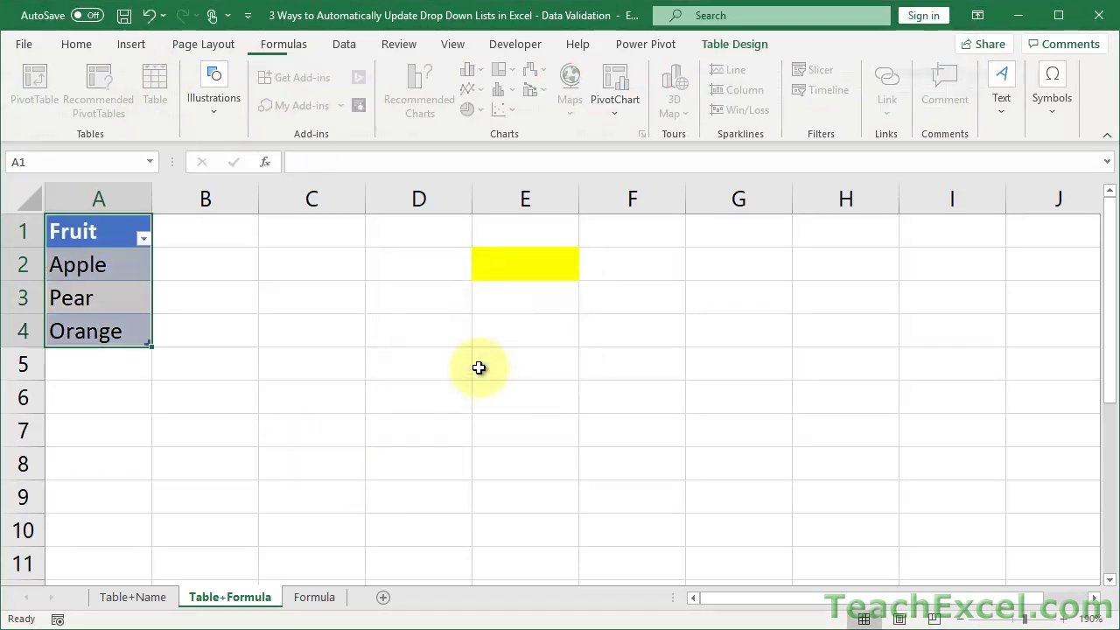
left_click(297, 264)
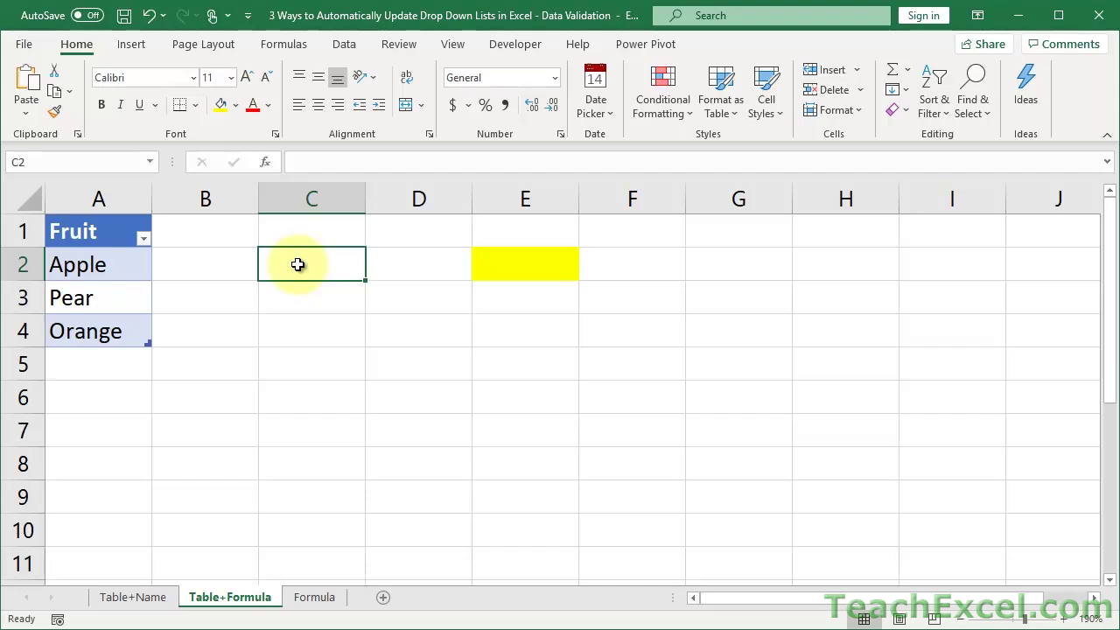
Enter =Table3[Fruit] in C2 so Apple, Pear and Orange spill down
type("=")
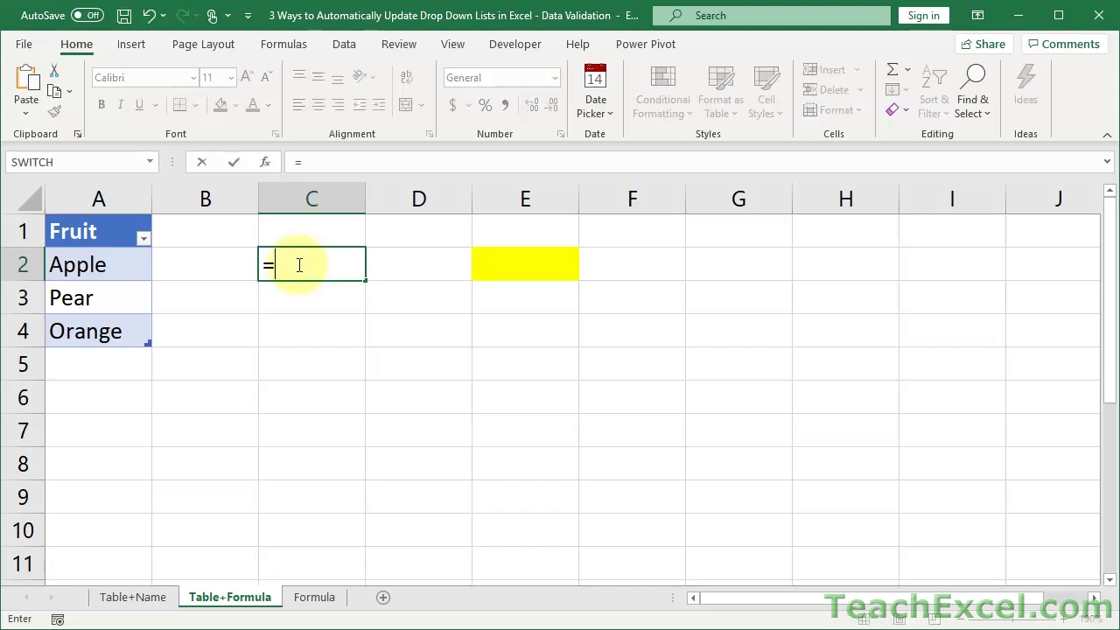
left_click_drag(113, 268, 95, 331)
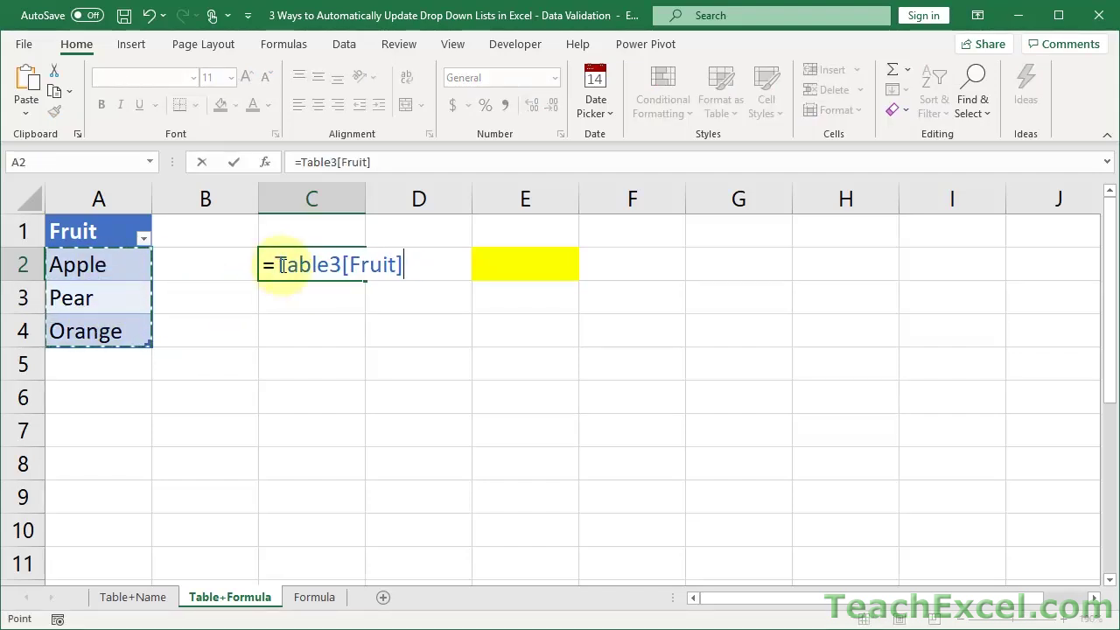
left_click_drag(407, 266, 278, 266)
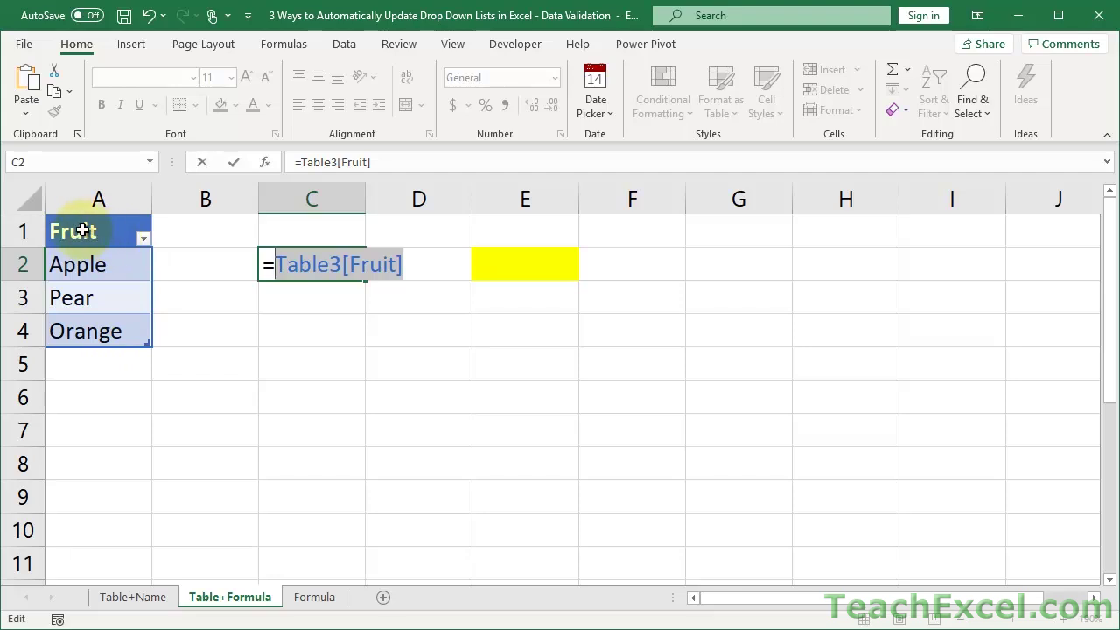
left_click(270, 308)
Confirm the spill through C4 has no formula of its own, then copy C2's formula text
left_click(275, 267)
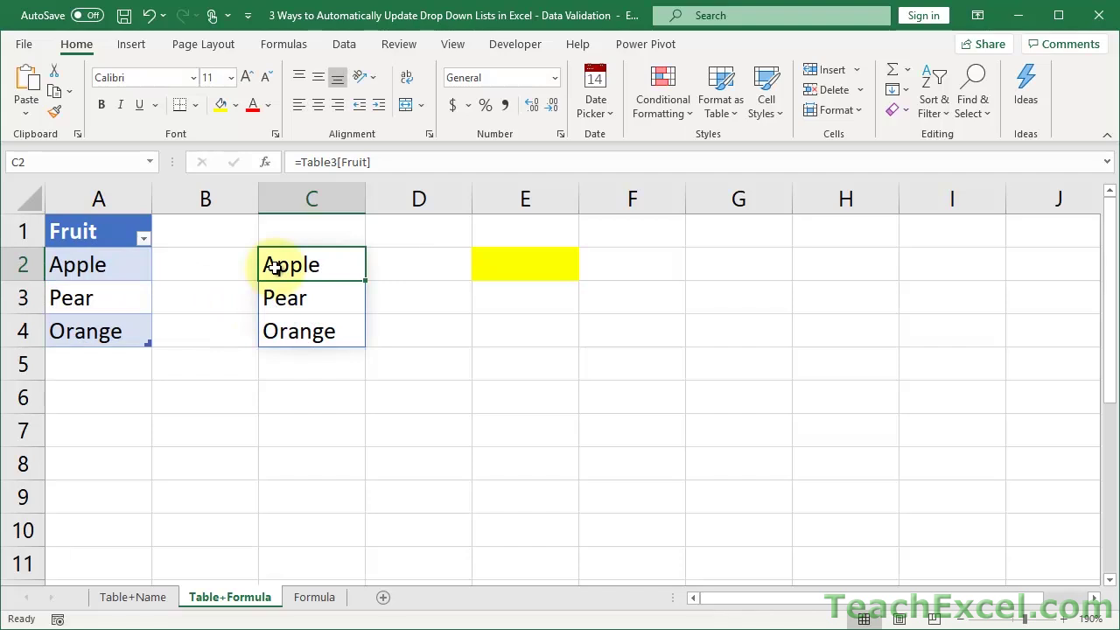
key("Down")
key("Down")
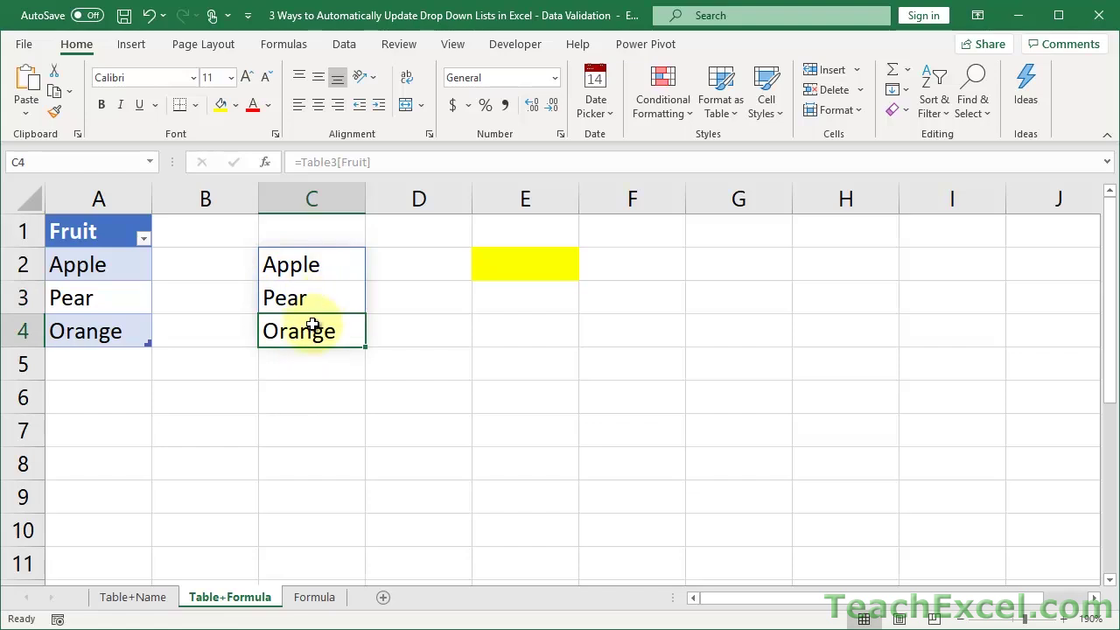
key("BackSpace")
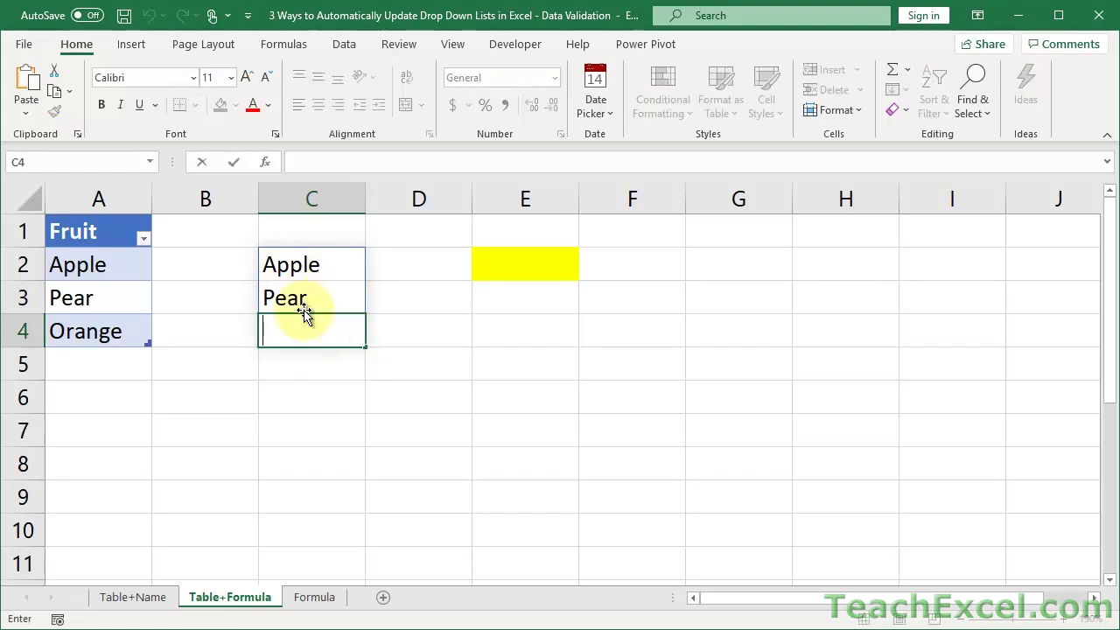
key("Escape")
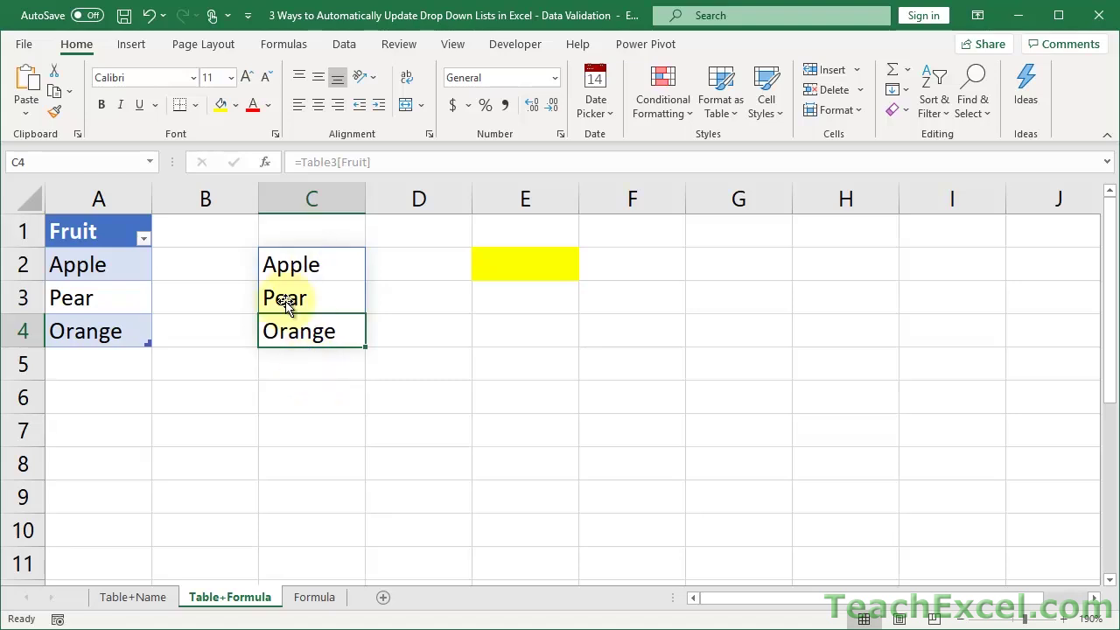
double_click(315, 260)
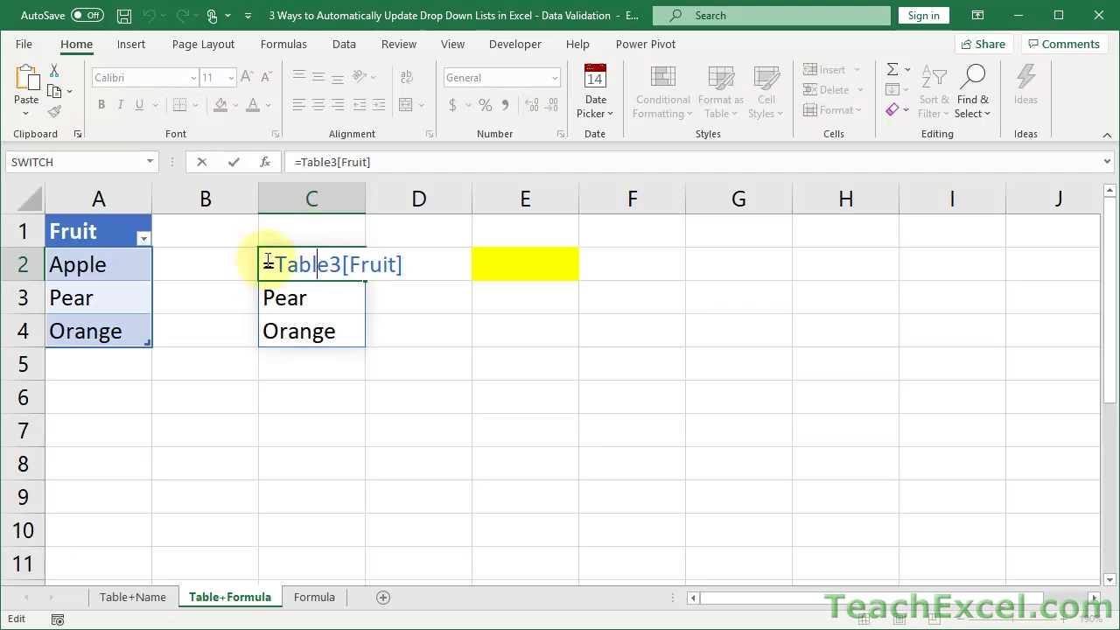
left_click_drag(267, 260, 420, 265)
key("ctrl+c")
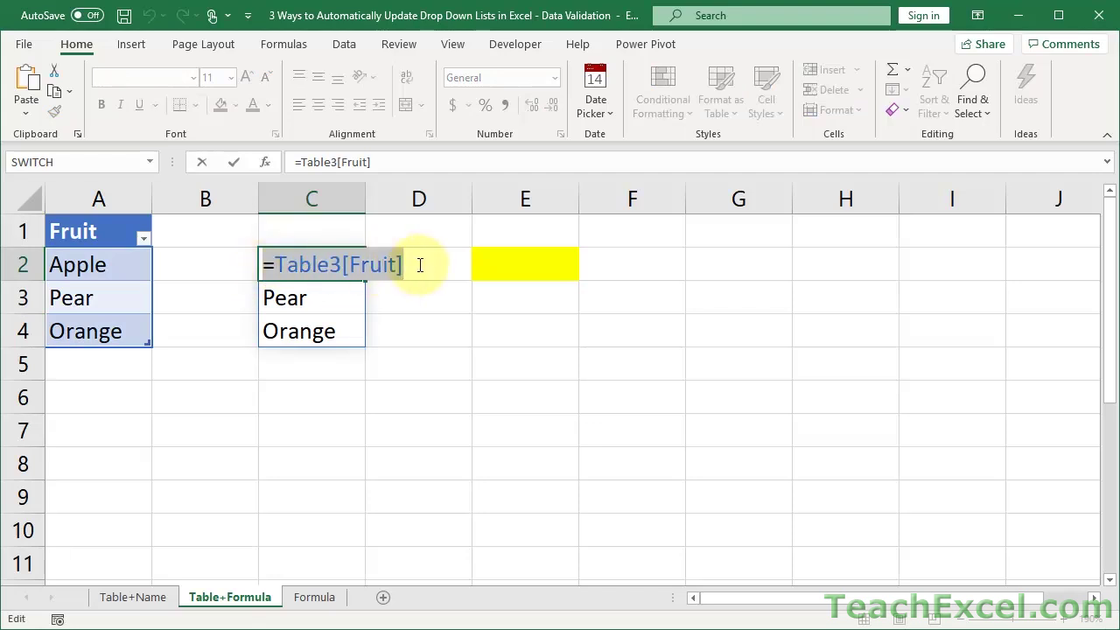
key("Escape")
left_click(505, 264)
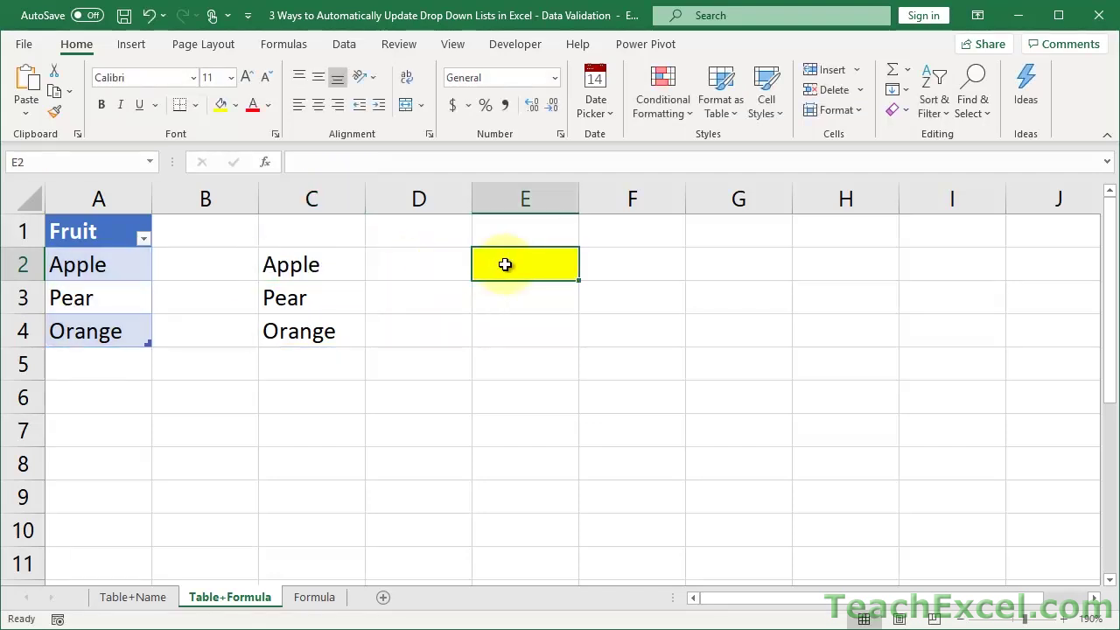
key("alt+d+l")
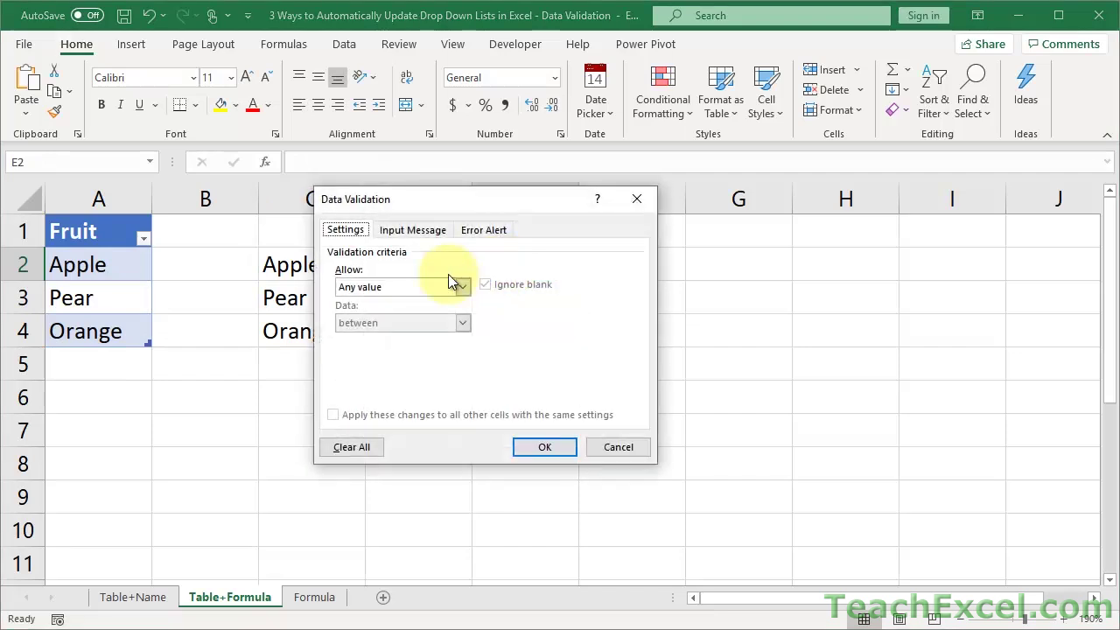
left_click(419, 280)
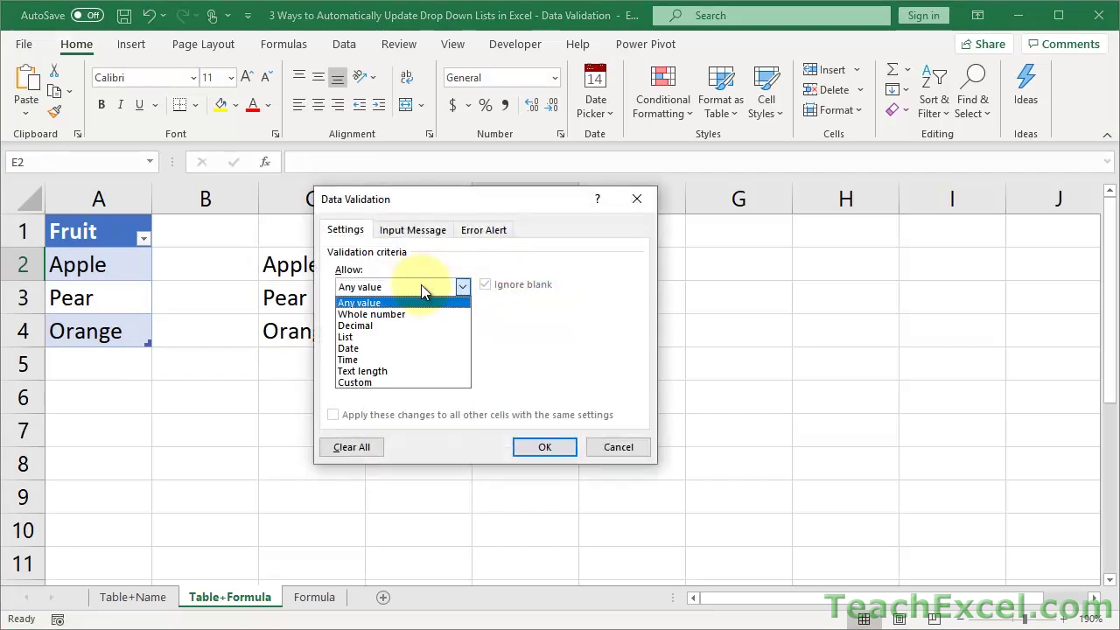
left_click(386, 337)
left_click(411, 358)
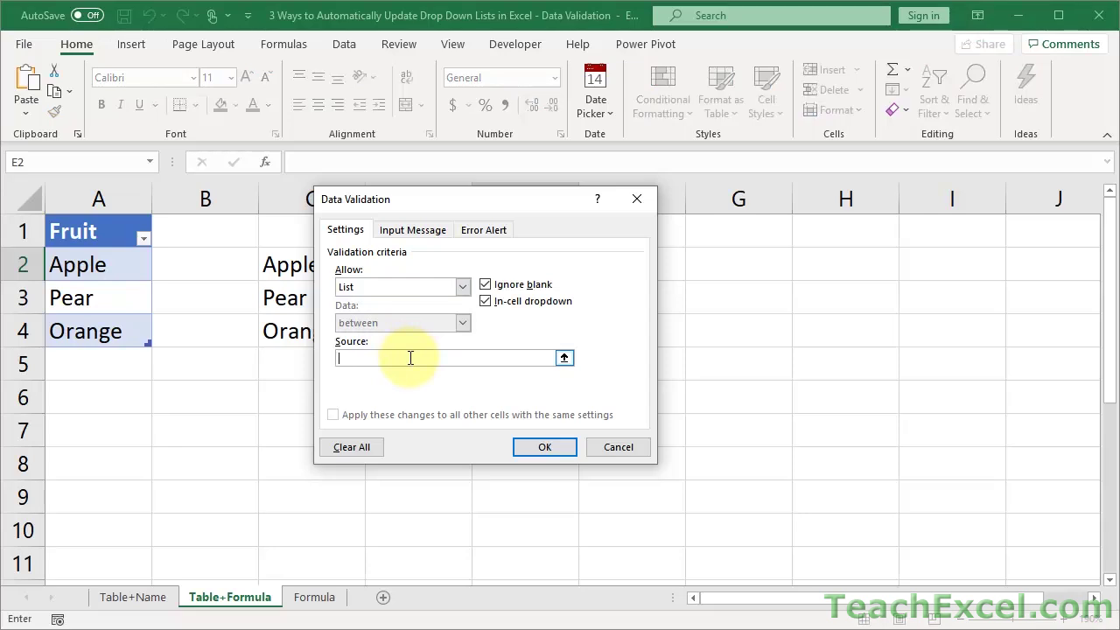
key("ctrl+v")
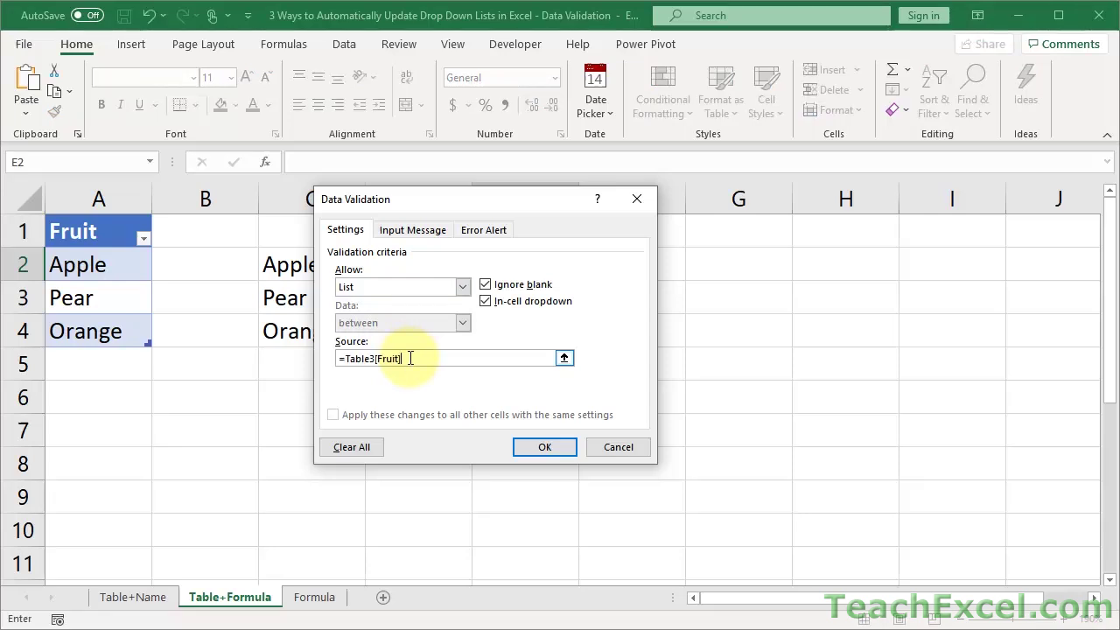
left_click(542, 448)
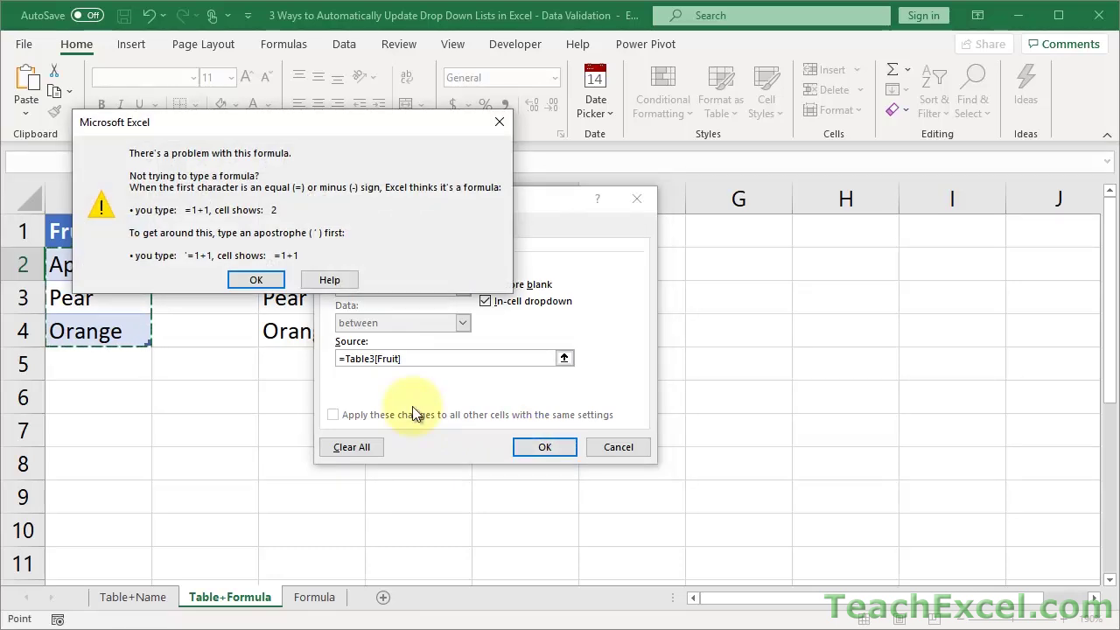
left_click(497, 126)
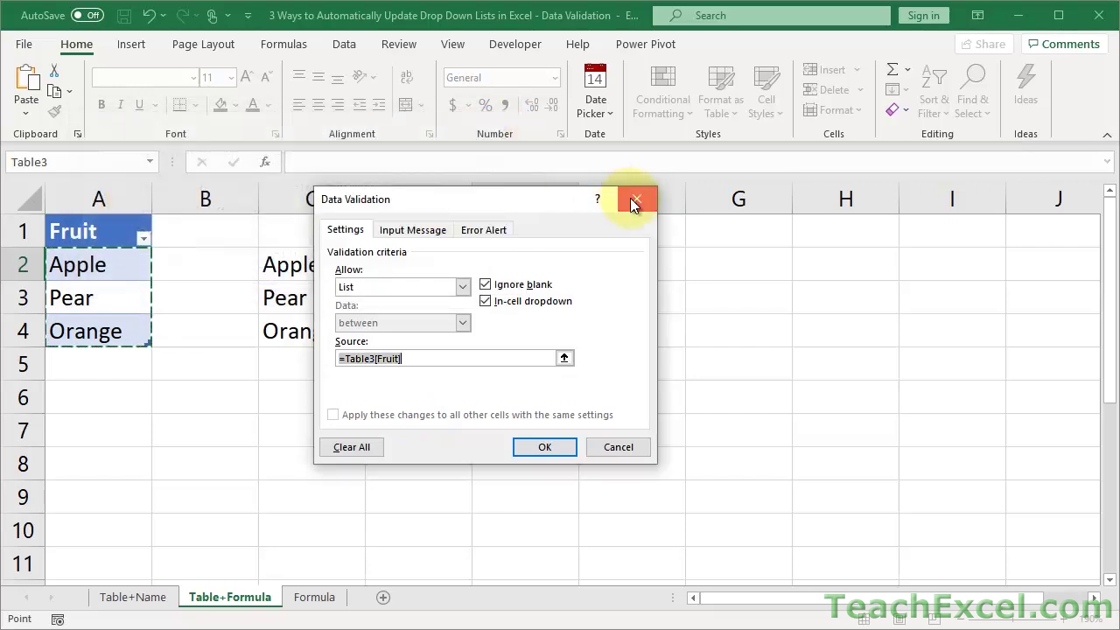
left_click(631, 196)
Change C2's formula to =INDIRECT("Table3[Fruit]")
left_click(332, 267)
double_click(329, 266)
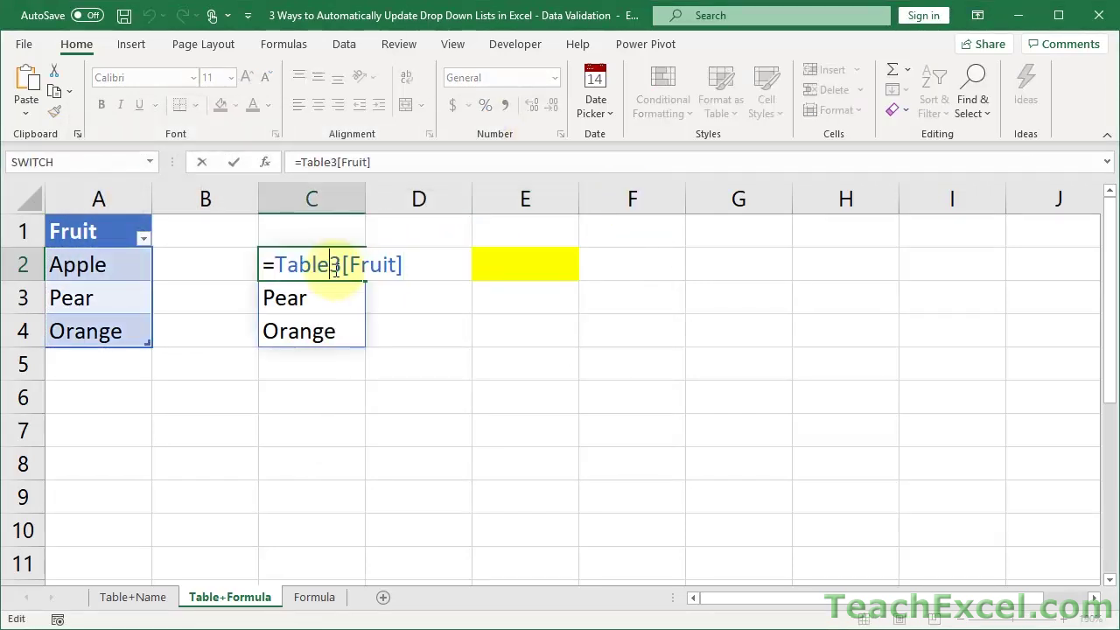
left_click(275, 266)
type("indirect")
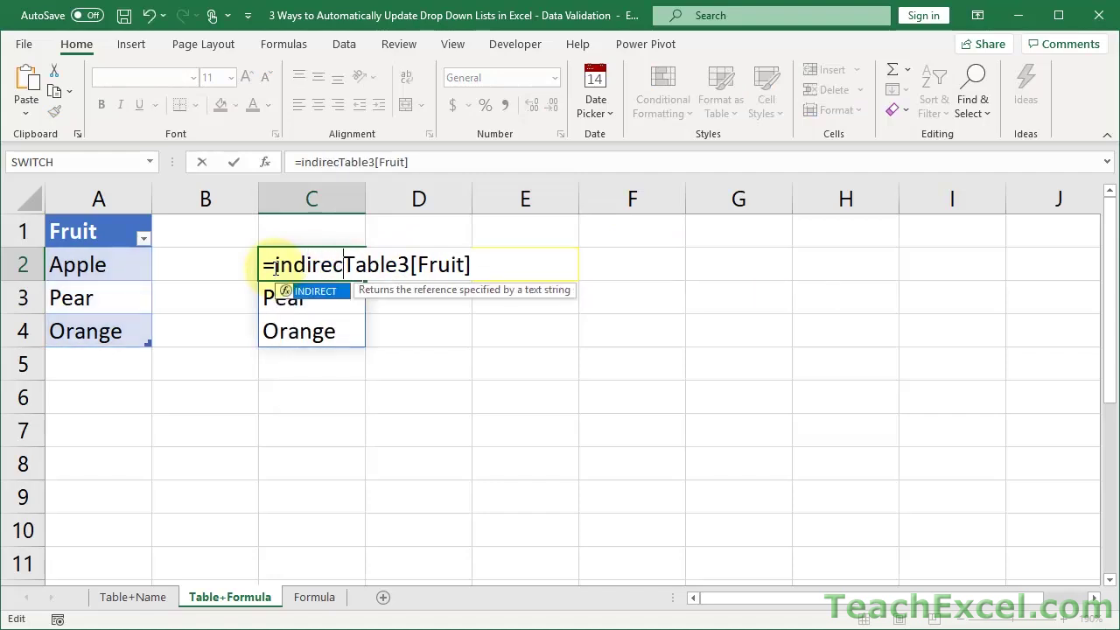
type("(")
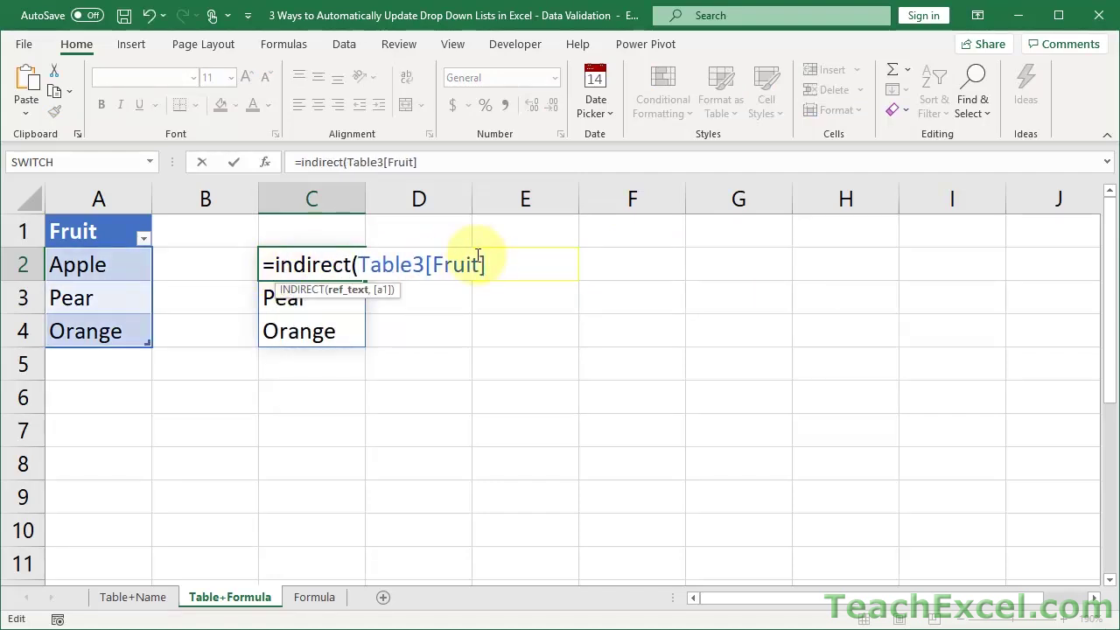
type("\"")
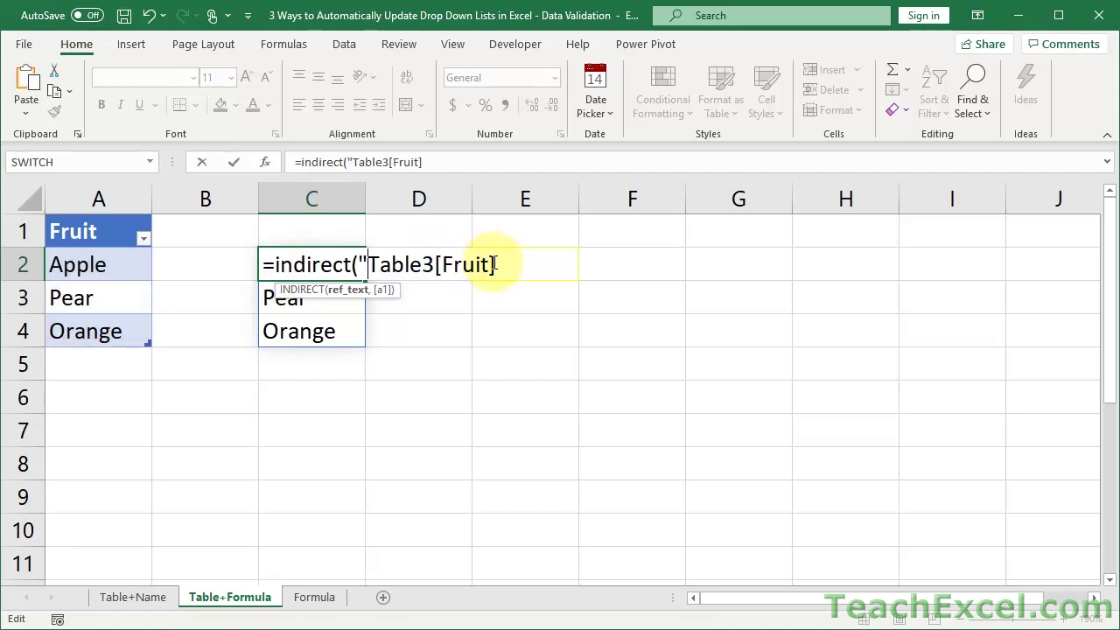
type("\")")
key("ctrl+Return")
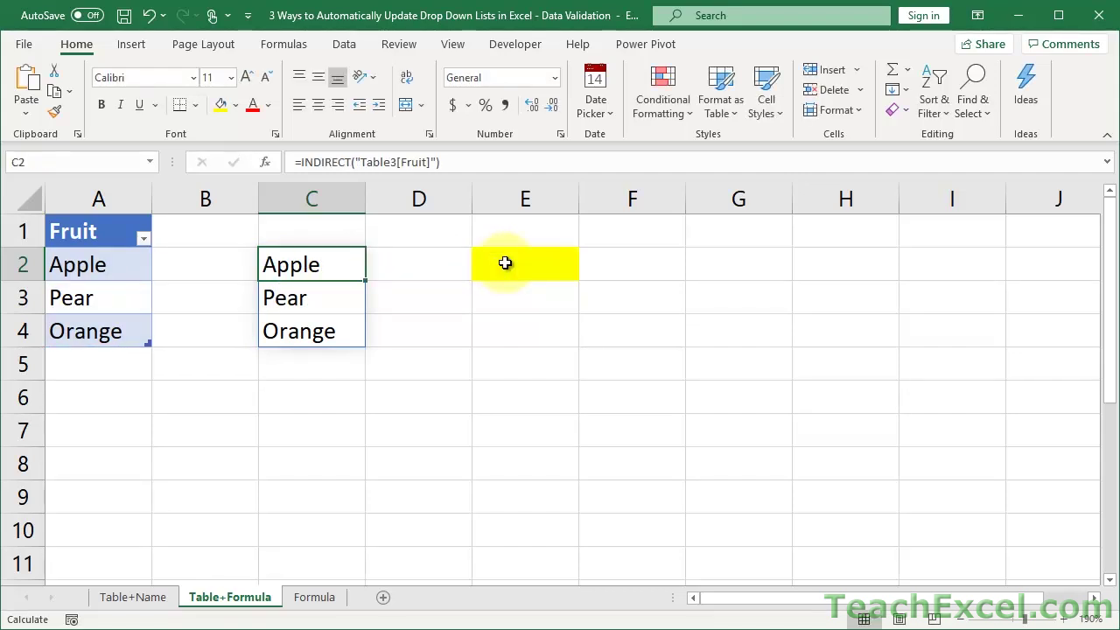
Copy the full INDIRECT formula text from C2
double_click(314, 265)
left_click_drag(267, 264, 554, 262)
key("ctrl+c")
key("Escape")
Give E2 a List validation with source =INDIRECT("Table3[Fruit]")
left_click(529, 262)
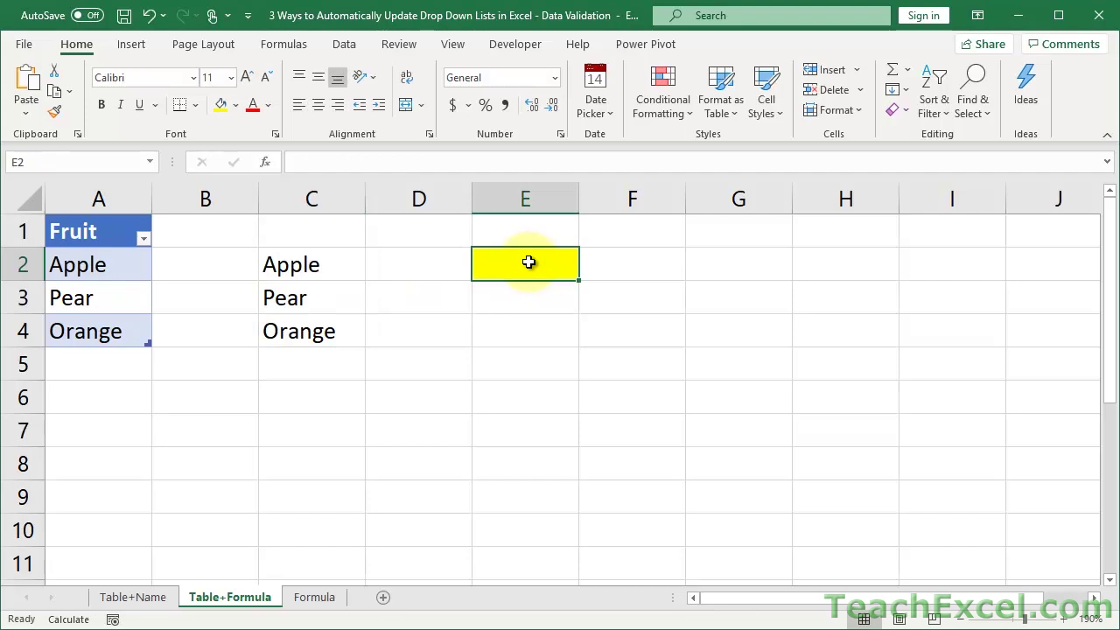
key("alt+a")
key("v")
key("v")
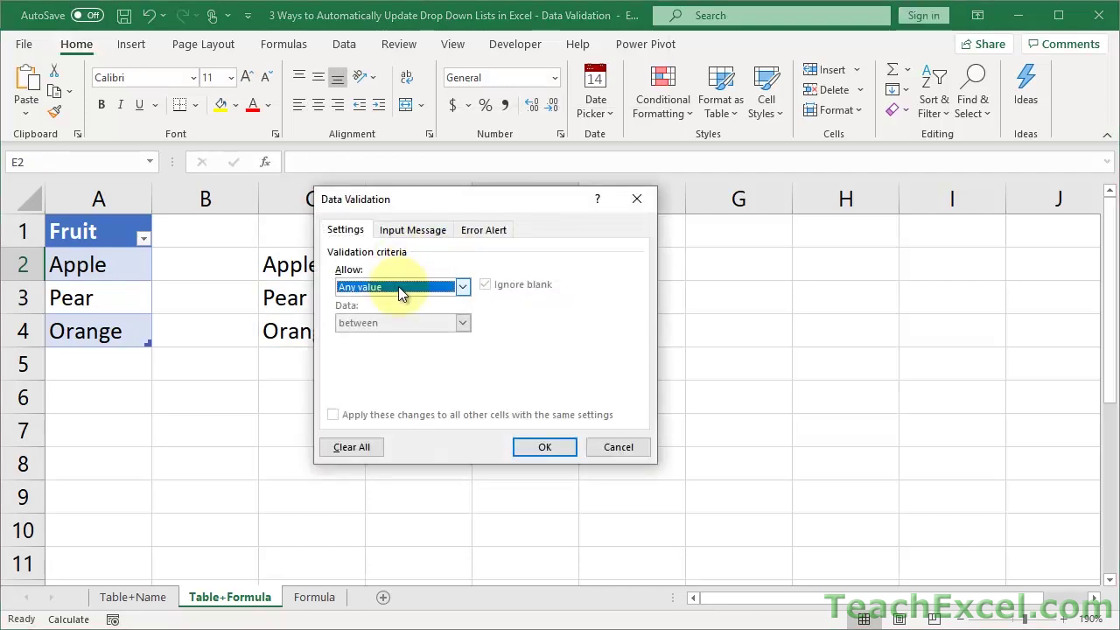
left_click(398, 287)
left_click(350, 337)
left_click(378, 357)
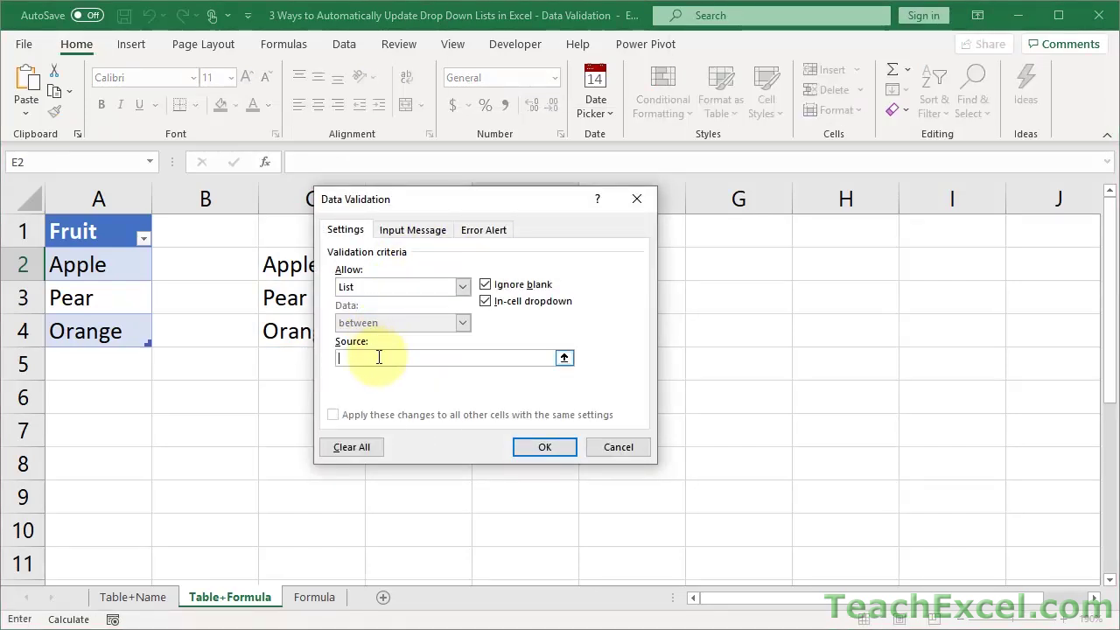
key("ctrl+v")
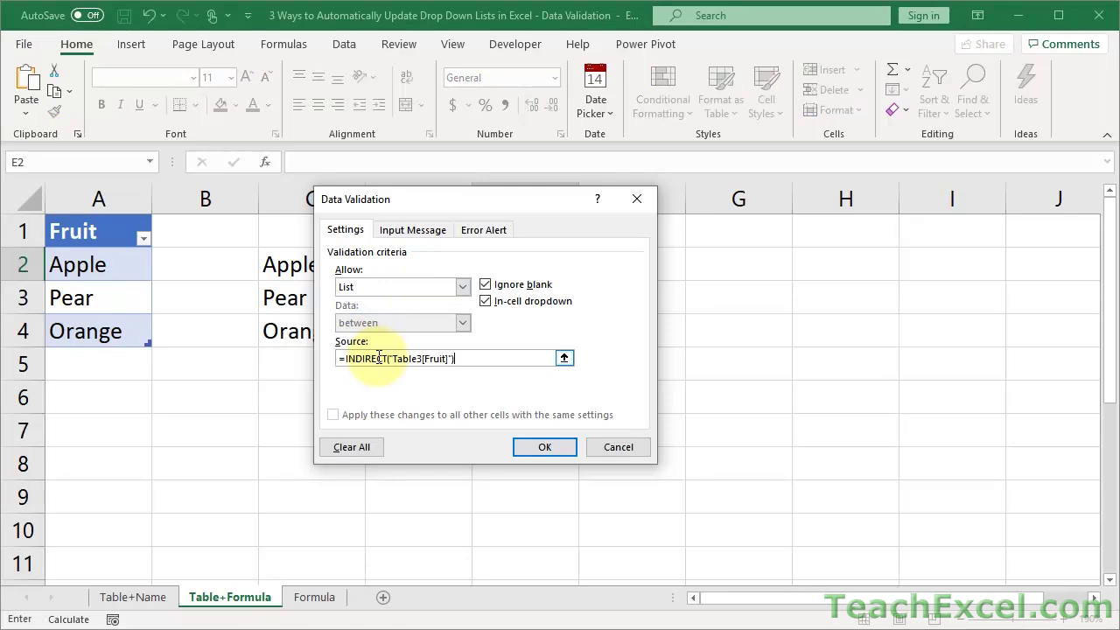
left_click(543, 448)
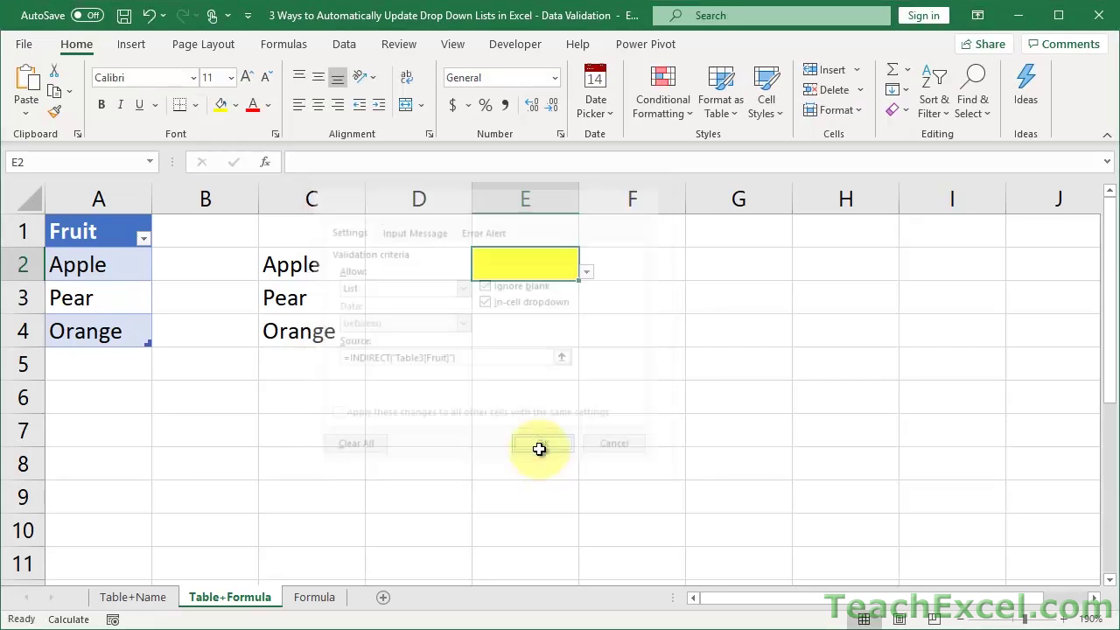
Pick Pear in E2, add kiwi in A5, and confirm E2's list now offers kiwi
left_click(585, 274)
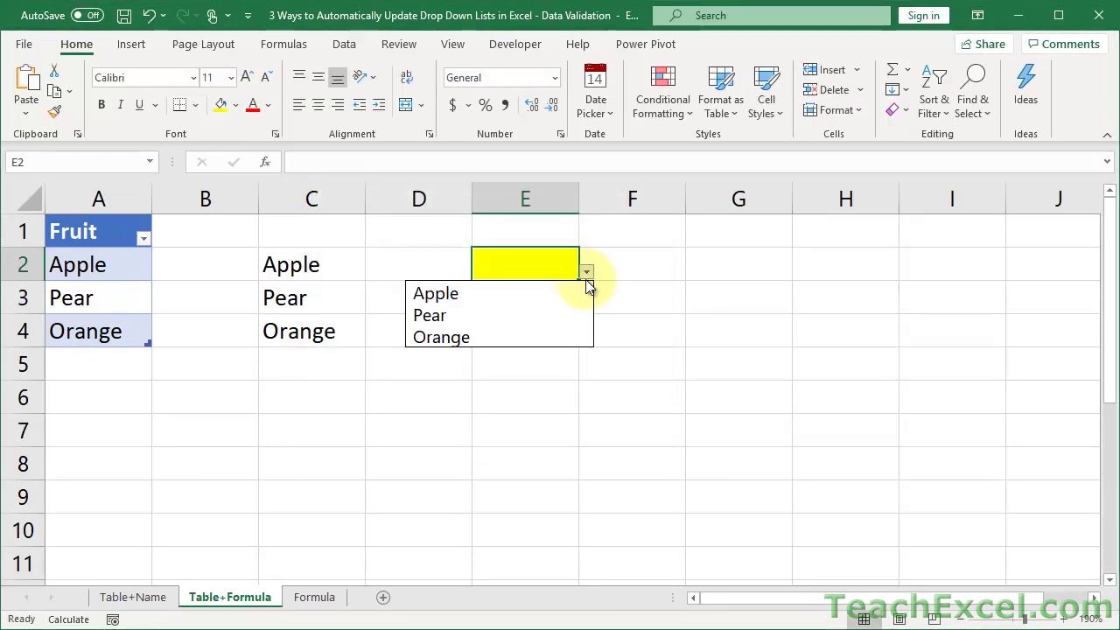
left_click(561, 324)
left_click(118, 357)
type("k")
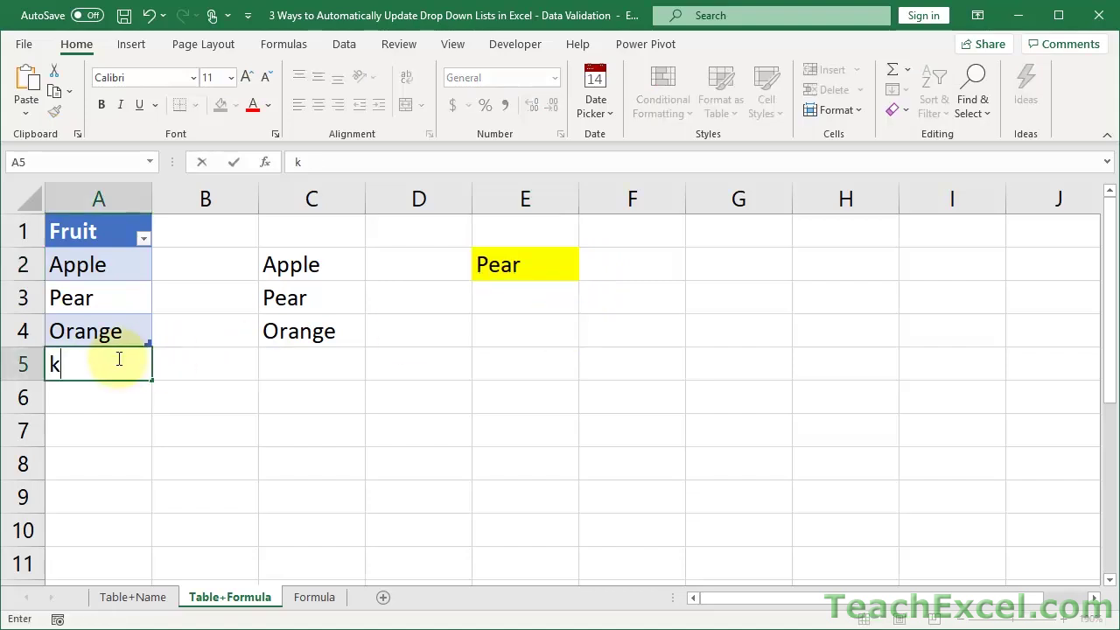
type("iwi")
key("Return")
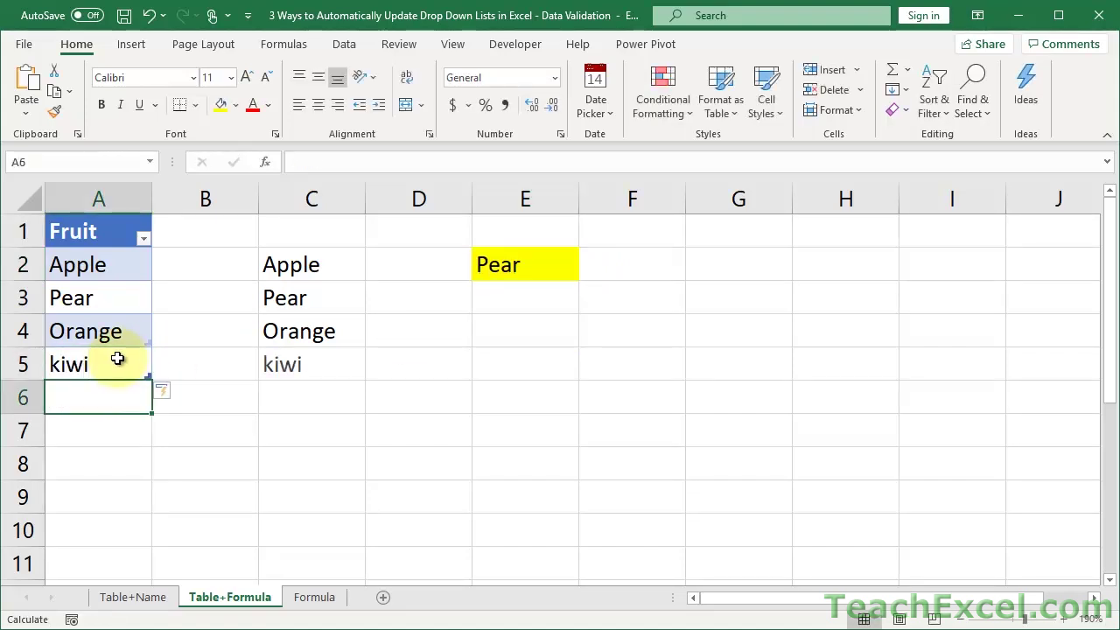
left_click(543, 264)
left_click(586, 274)
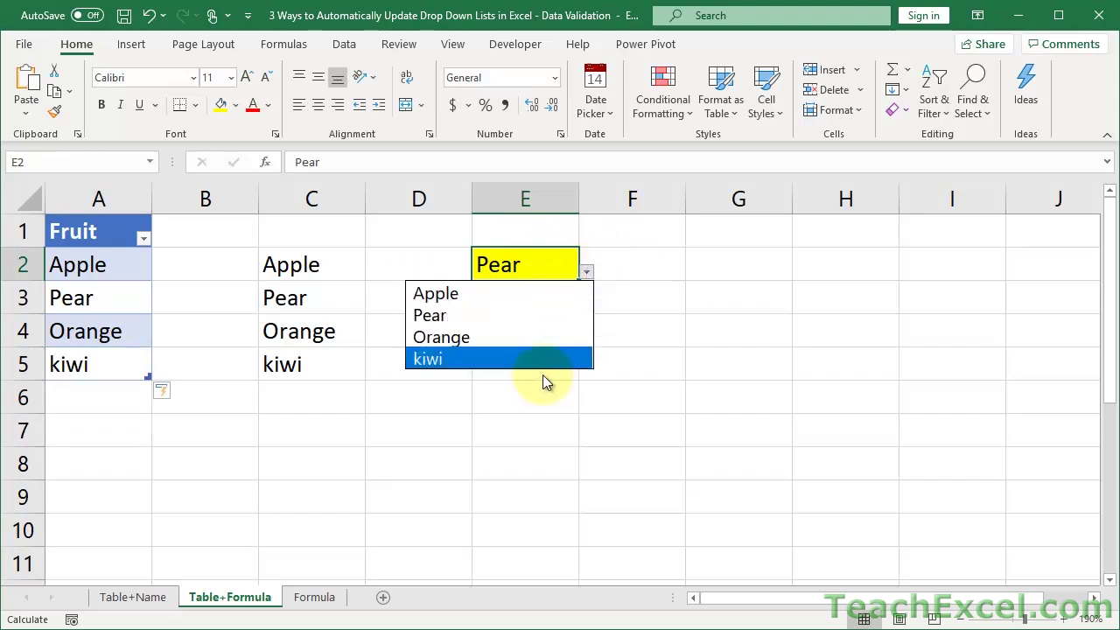
left_click(525, 448)
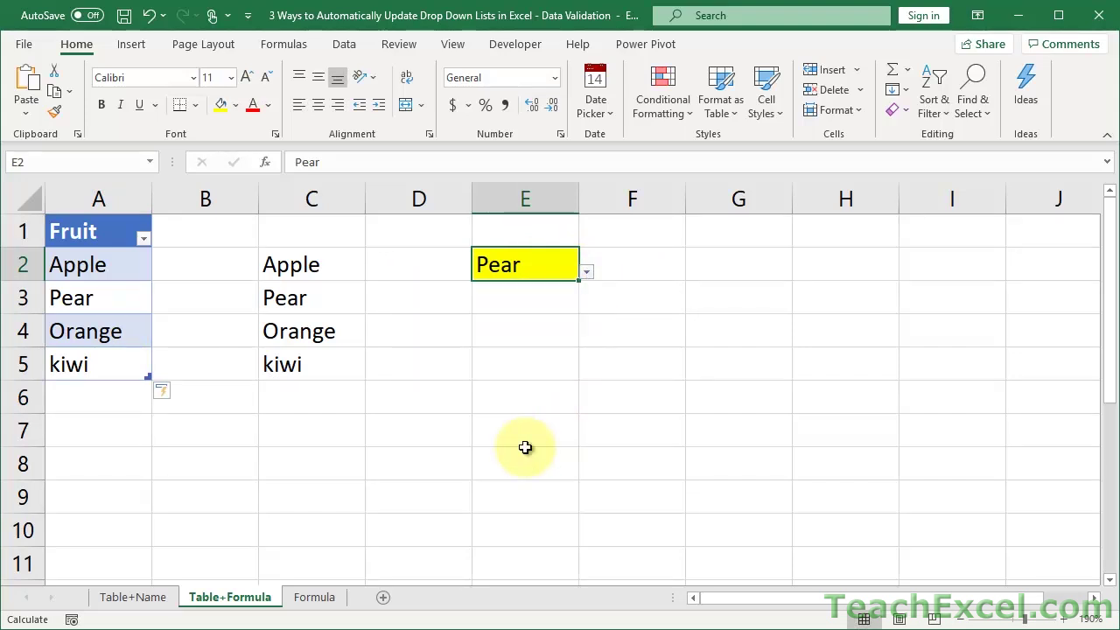
Rename the A1 header to Fruits and inspect C2's #REF! result and E2
left_click(103, 231)
double_click(103, 232)
type("s")
key("Return")
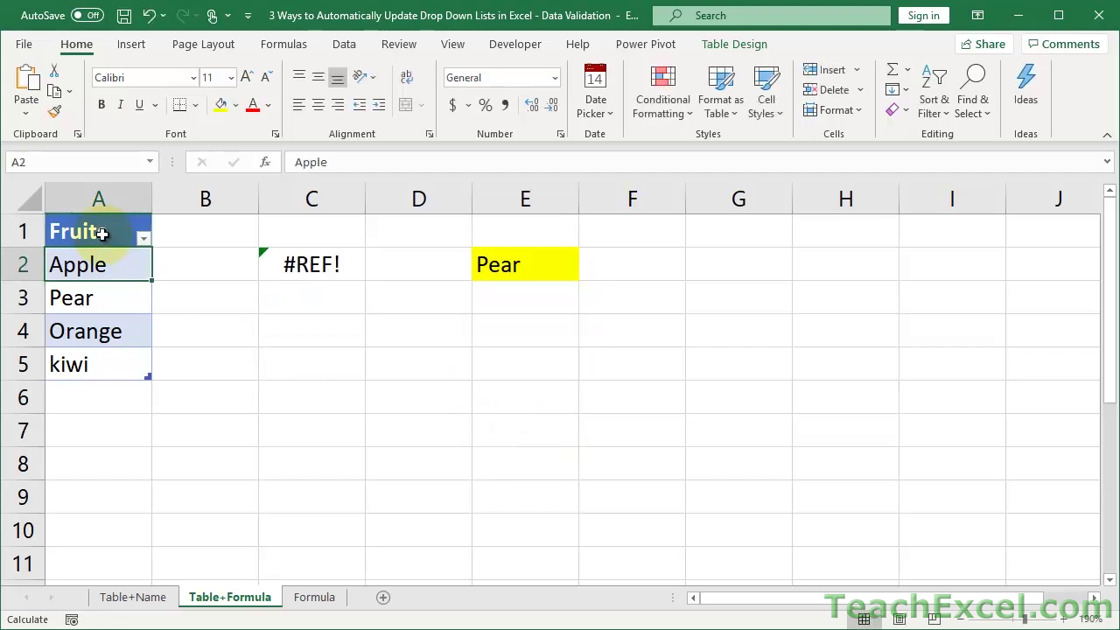
left_click(313, 272)
left_click(497, 264)
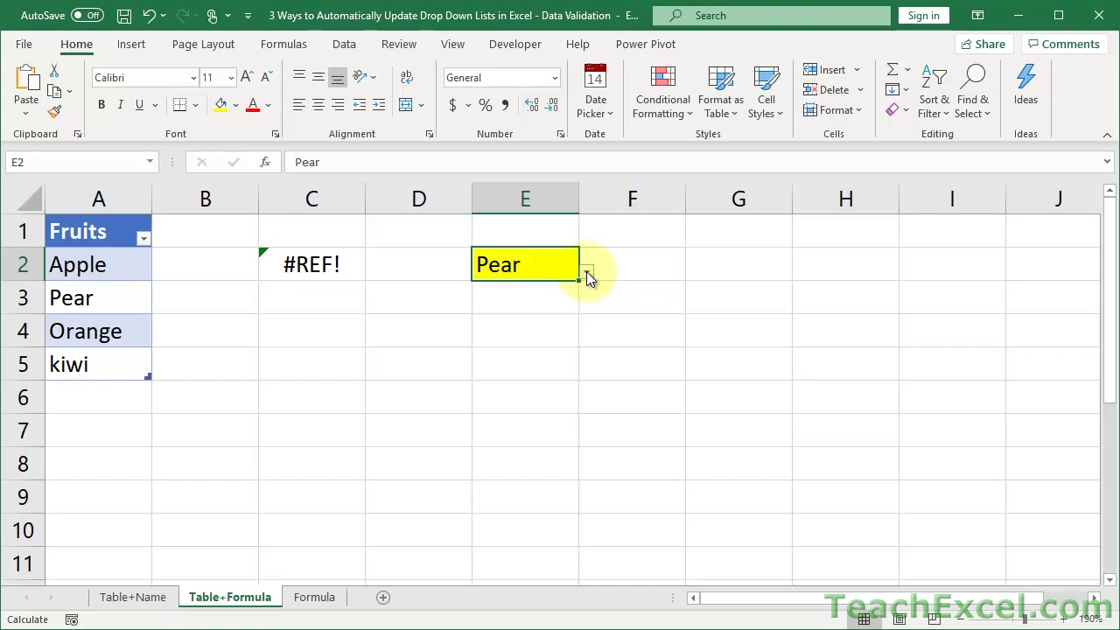
Restore the A1 header to Fruit, then view Table+Name and return to Table+Formula
left_click(147, 247)
type("Fruit")
key("ctrl+Return")
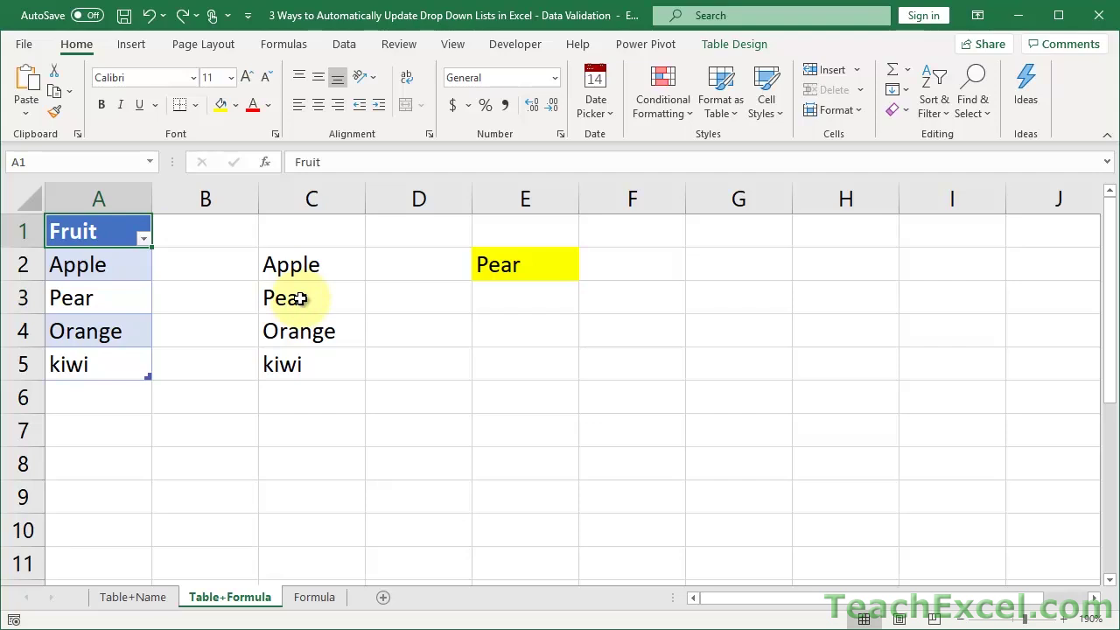
left_click(133, 598)
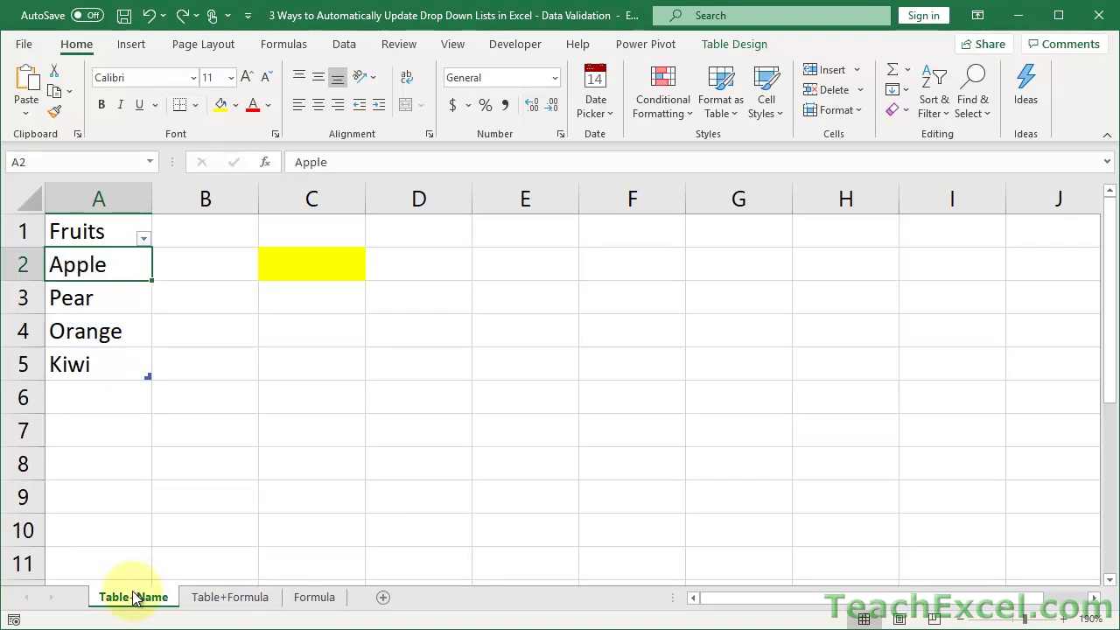
left_click(225, 602)
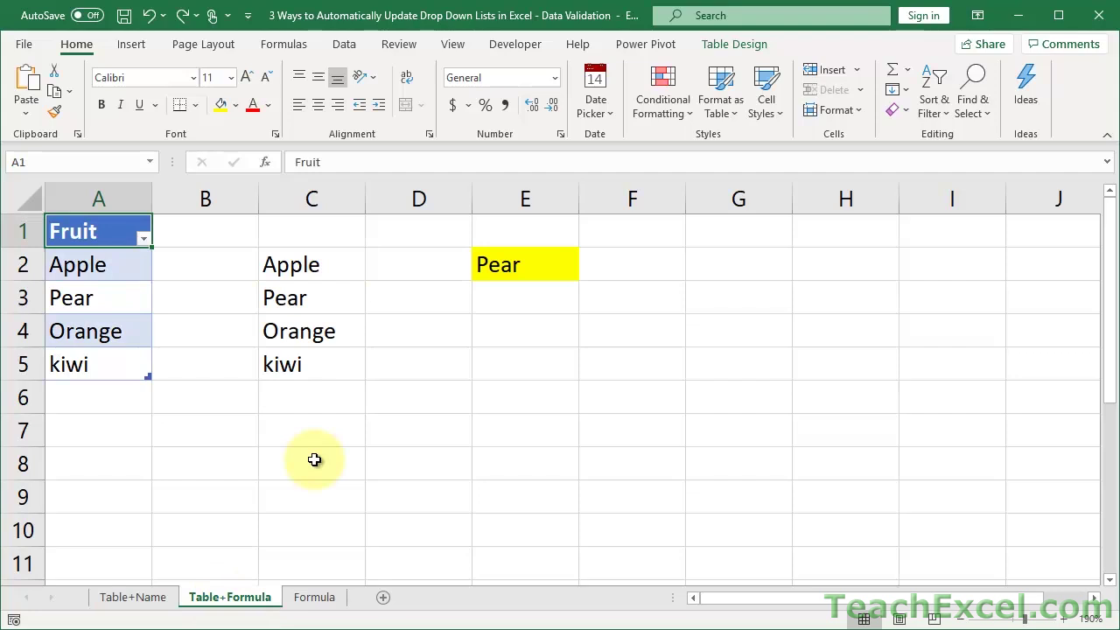
On the Formula sheet, begin C2's formula as =OFFSET(A2,0,0,
key("ctrl+Page_Down")
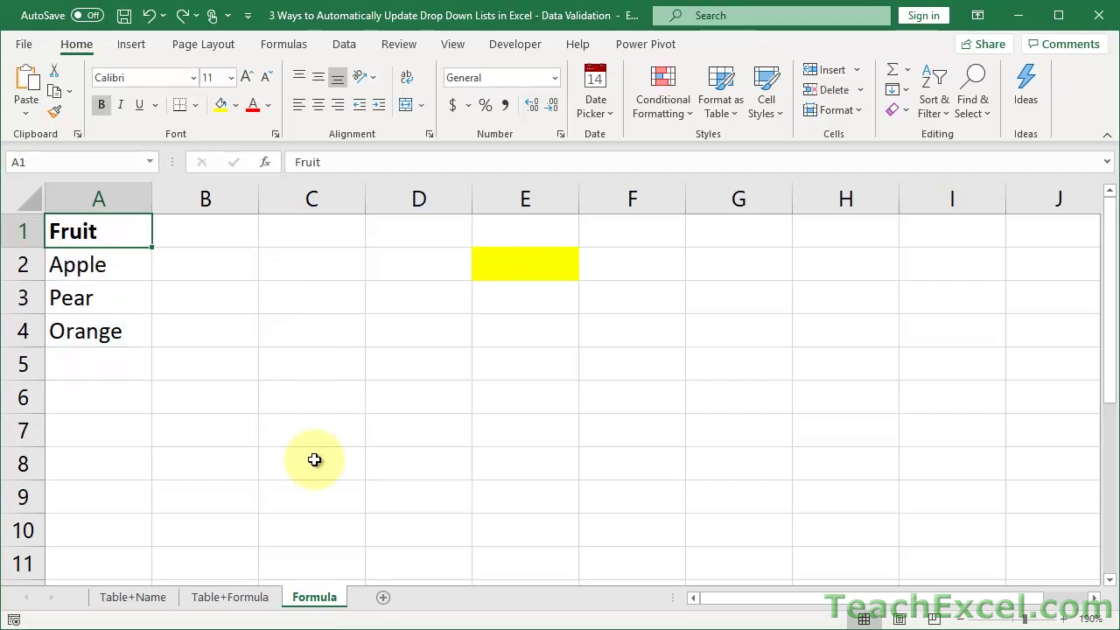
left_click(277, 268)
type("=")
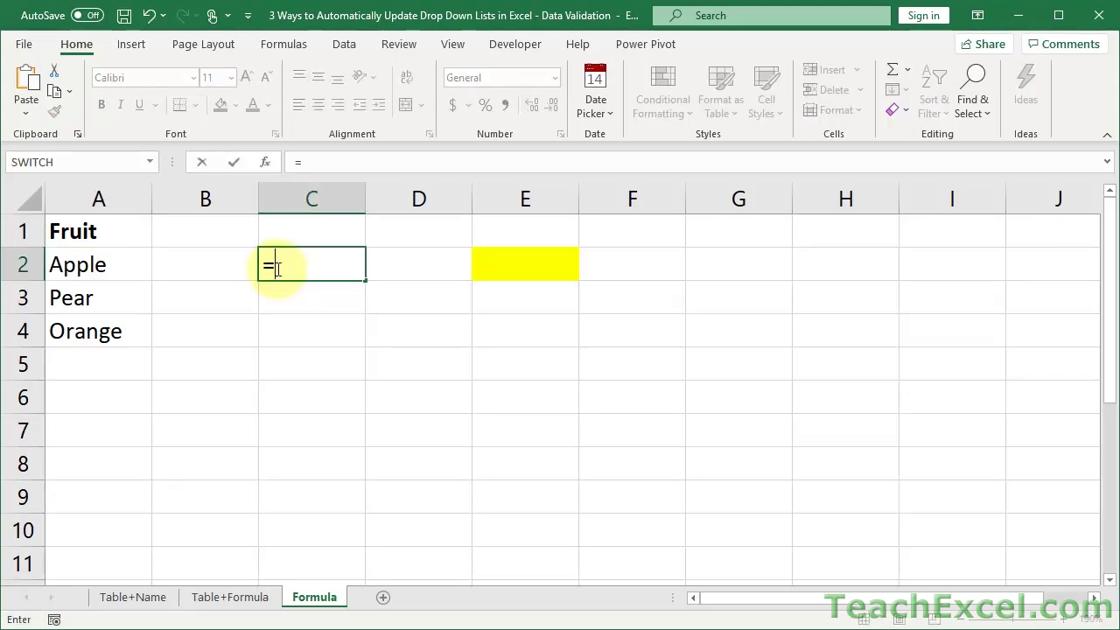
type("offs")
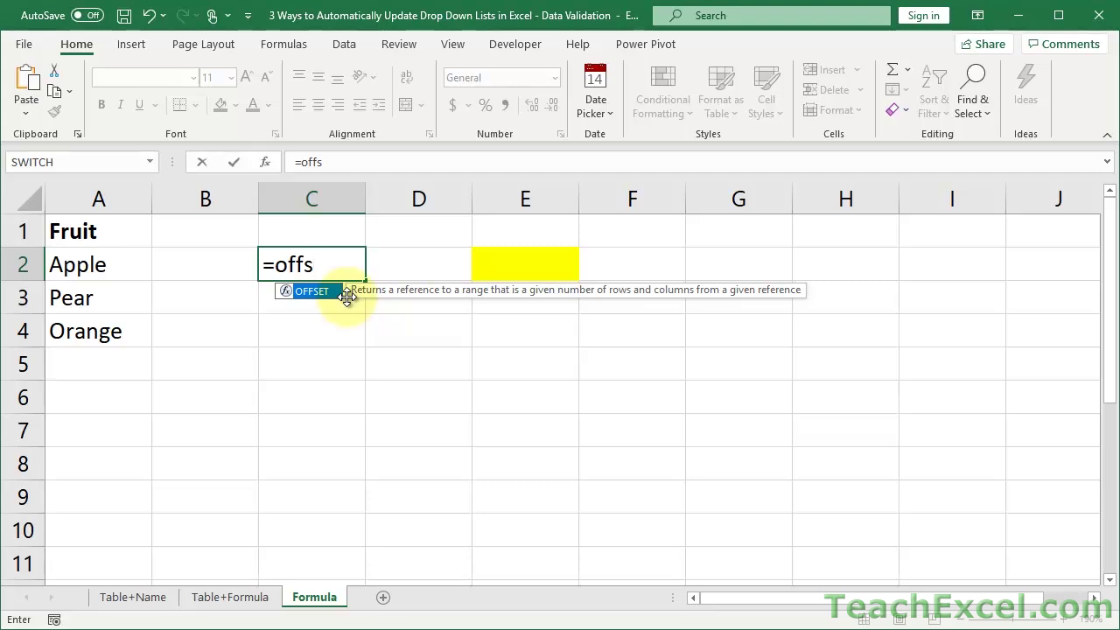
key("Tab")
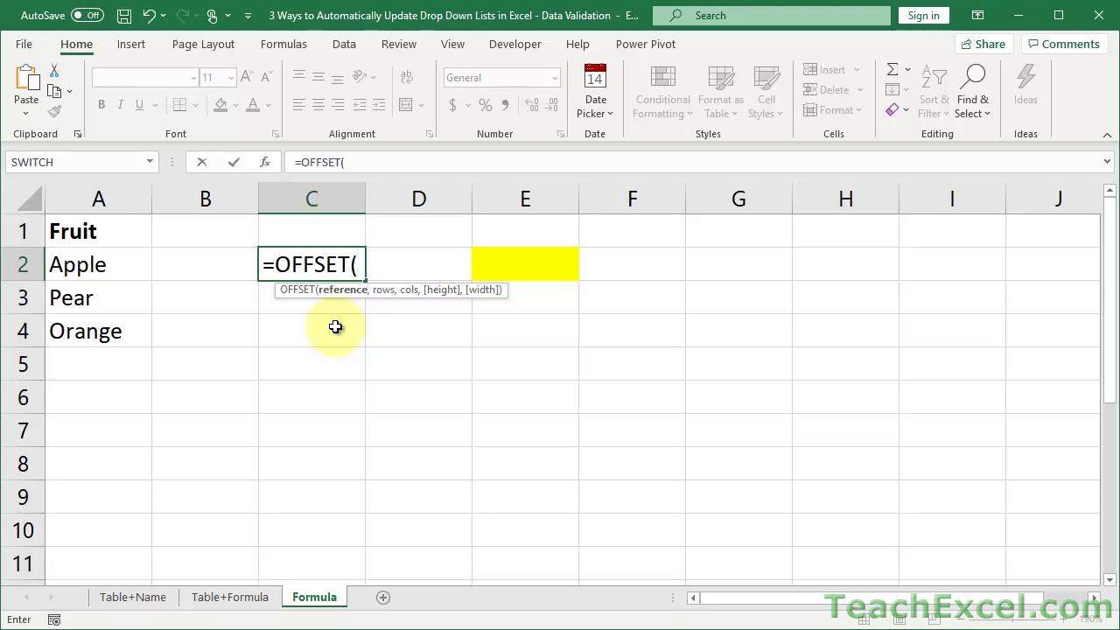
left_click(96, 272)
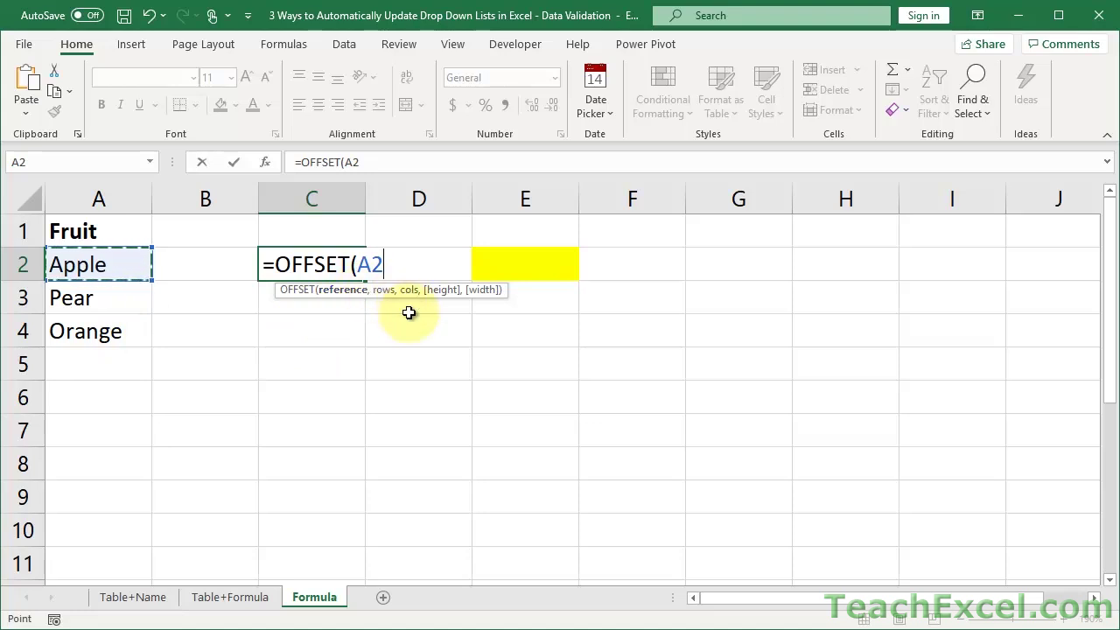
type(",0,0")
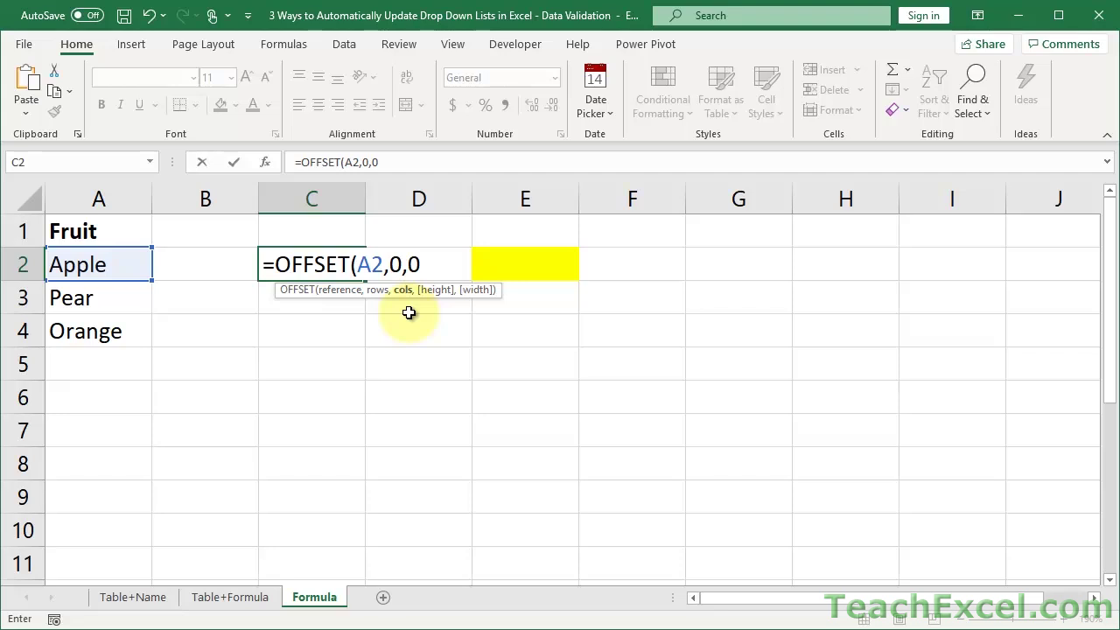
type(",")
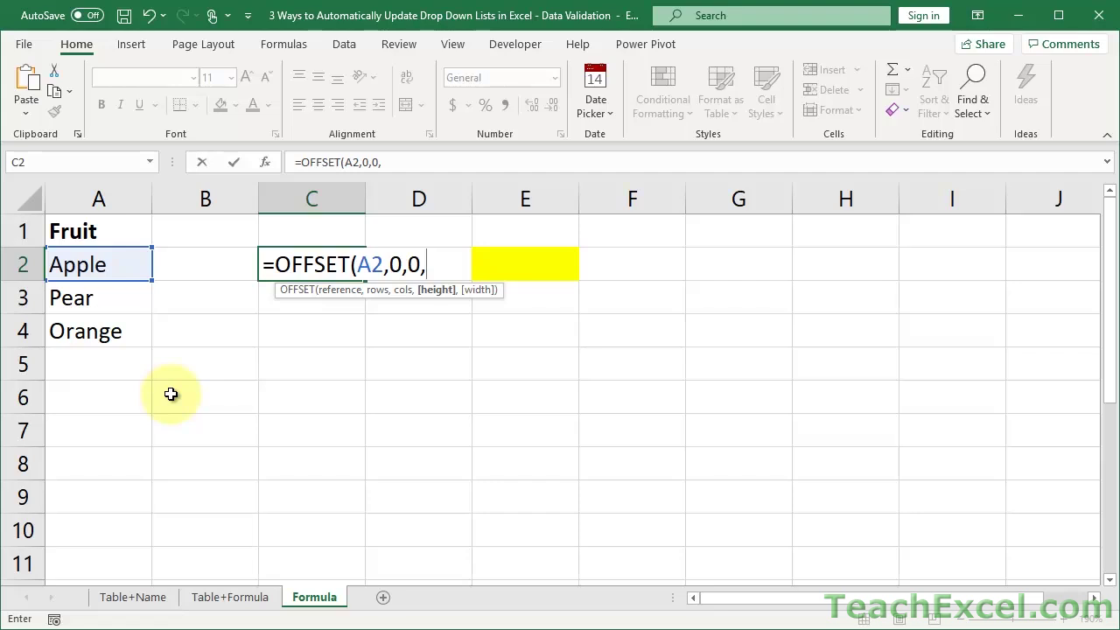
Enter COUNTA(A:A)-1 as the height argument of C2's OFFSET formula, counting all of column A
key("BackSpace")
type("coun")
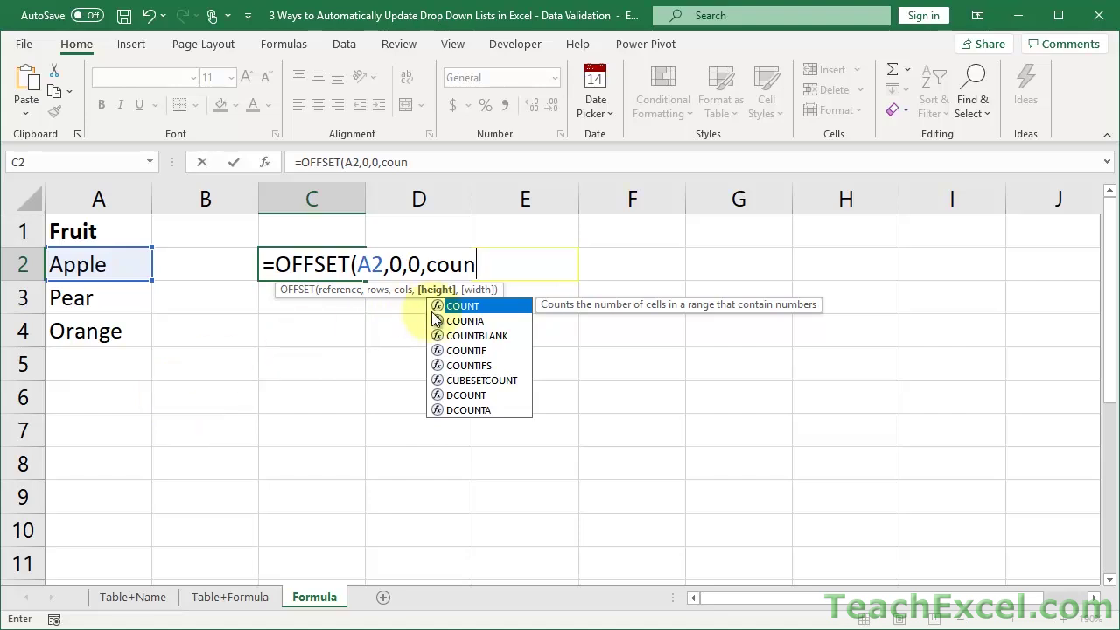
left_click(463, 324)
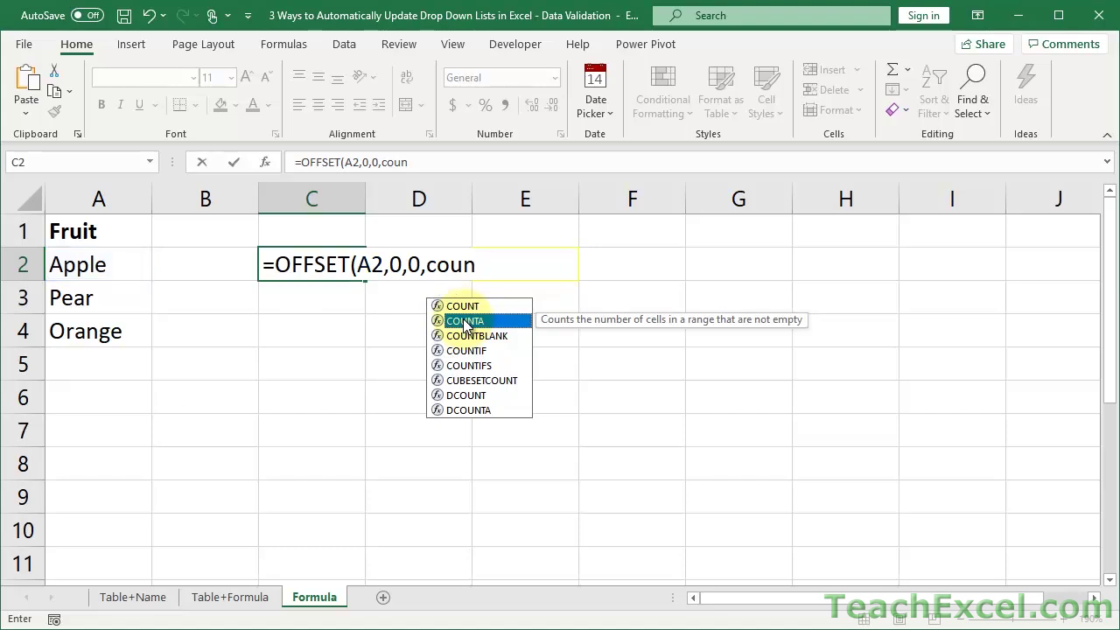
double_click(464, 321)
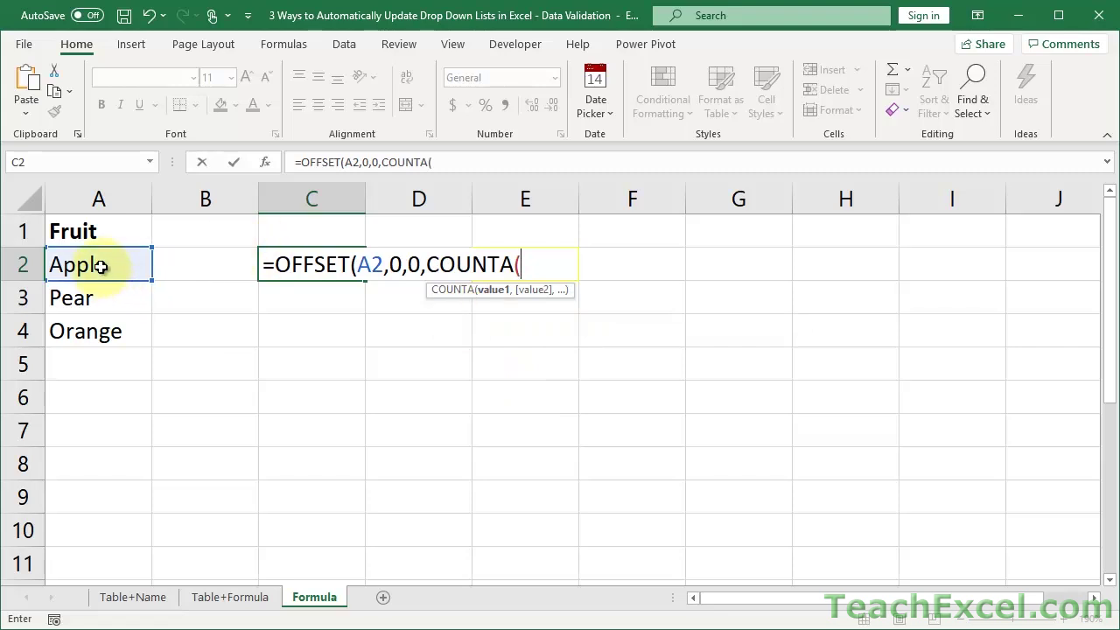
left_click_drag(100, 264, 99, 532)
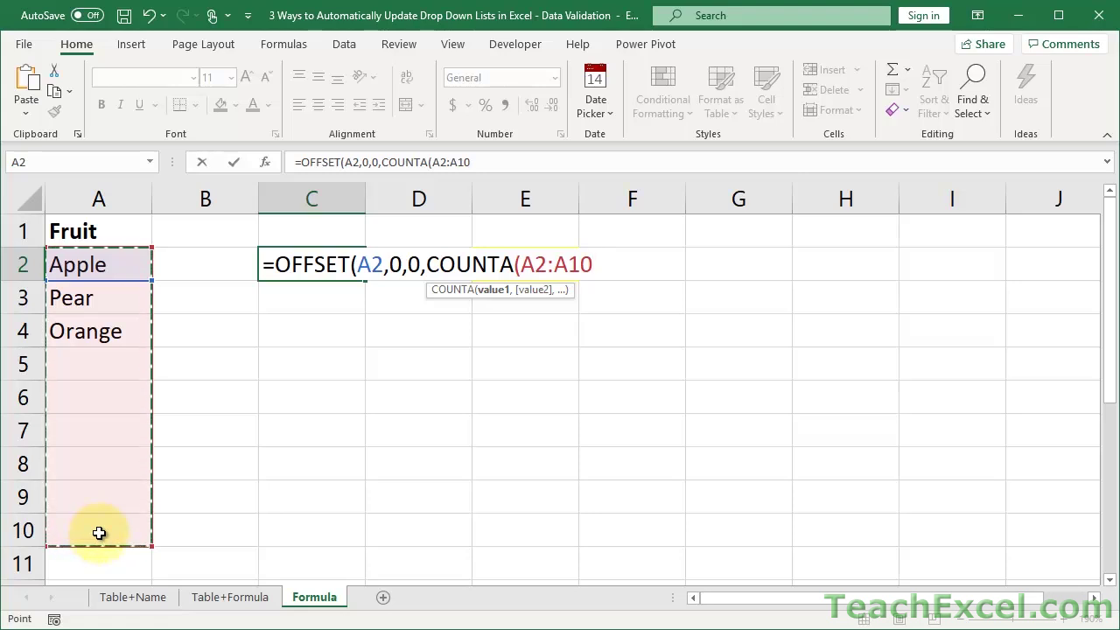
left_click(96, 197)
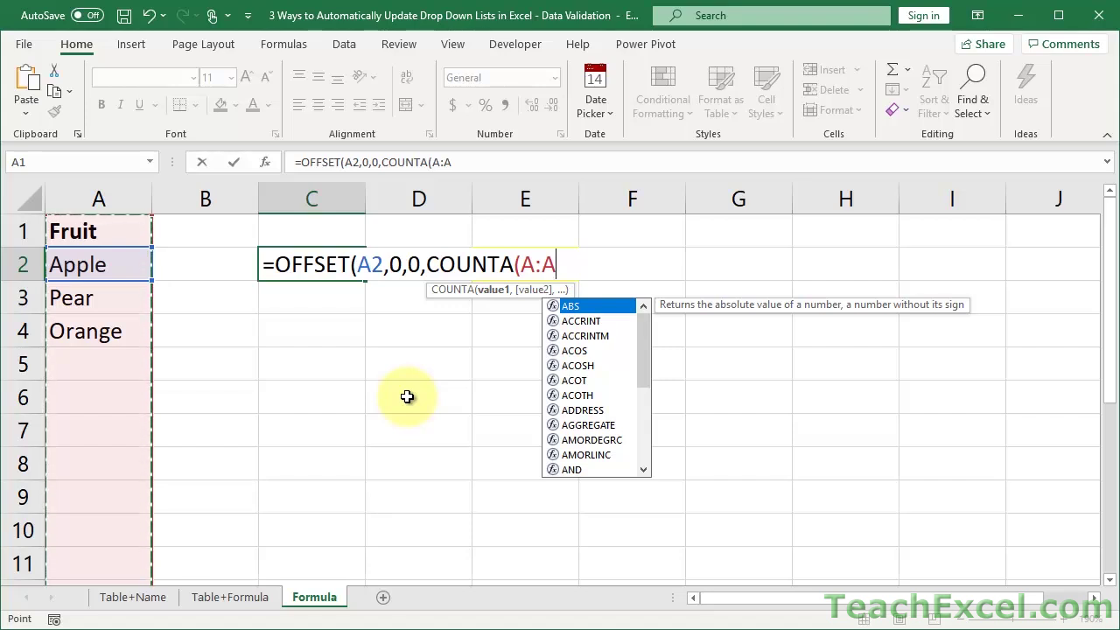
type(")-1")
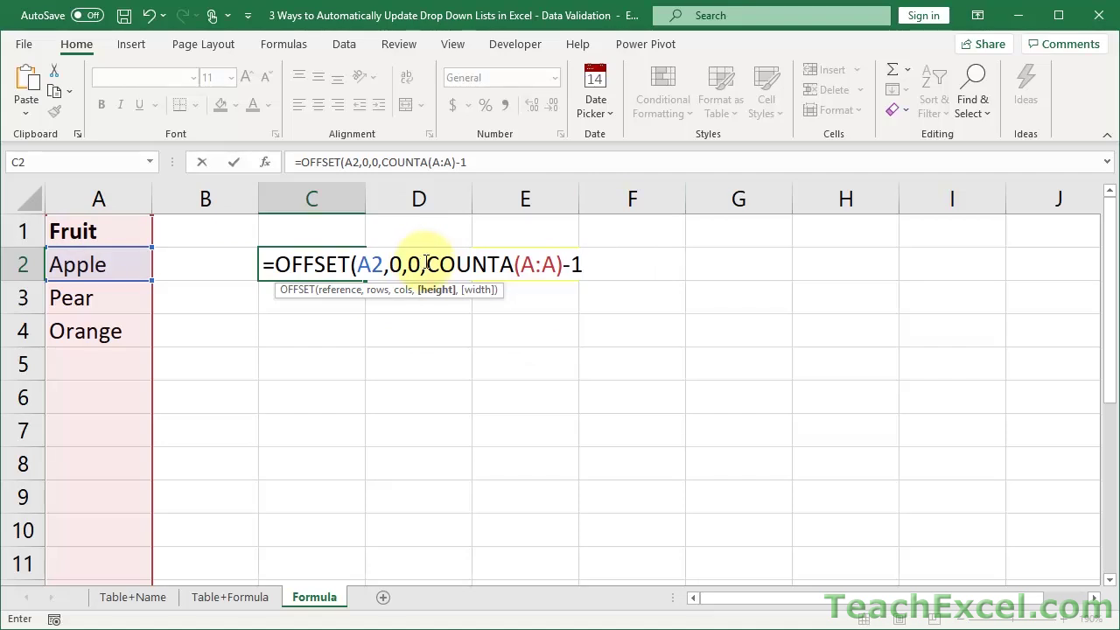
Preview the value of COUNTA(A:A) with F9, restore it, and close the formula with a parenthesis
left_click_drag(426, 265, 564, 258)
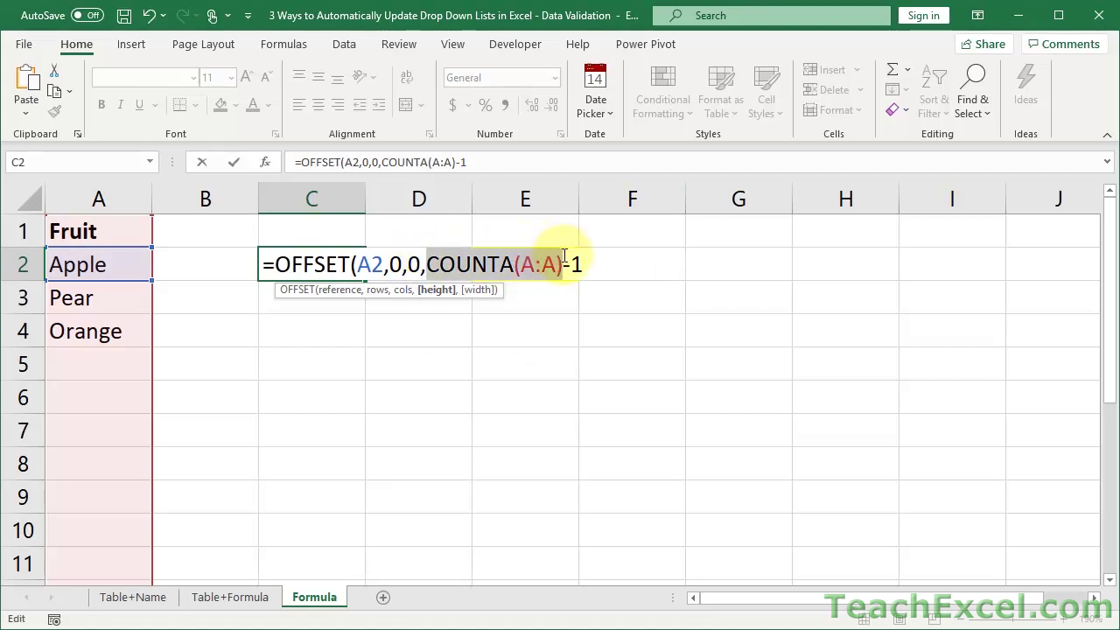
key("F9")
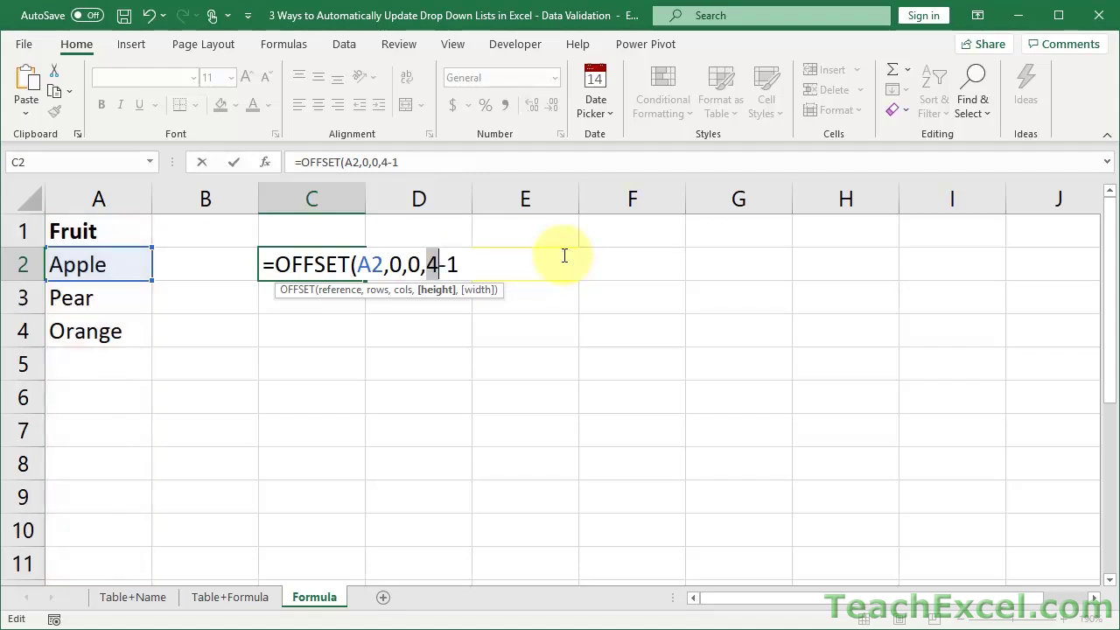
key("ctrl+z")
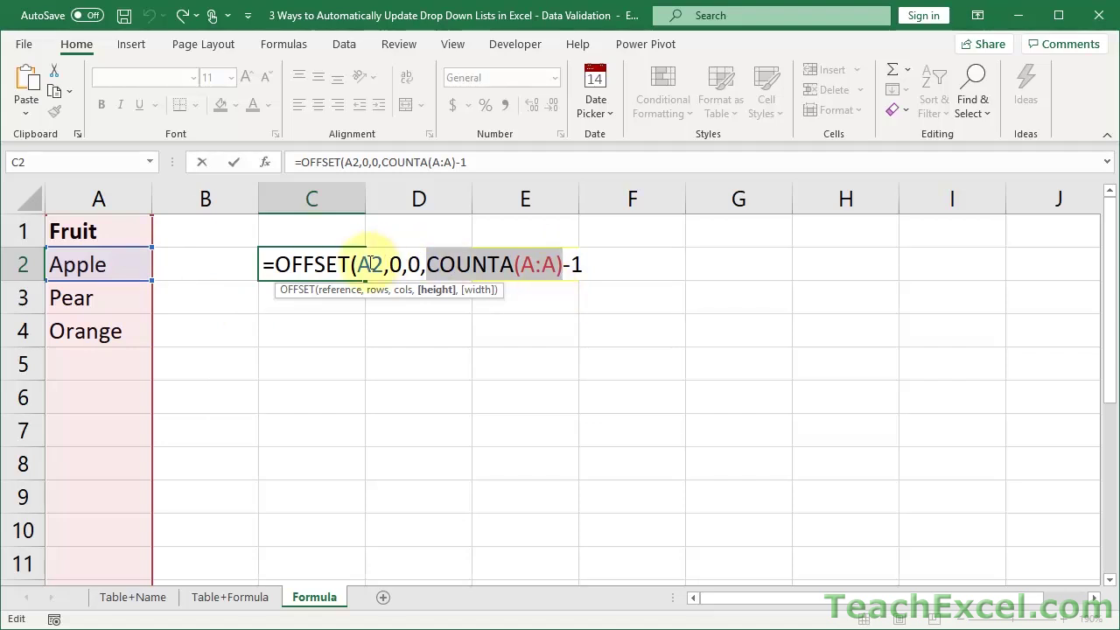
left_click(584, 267)
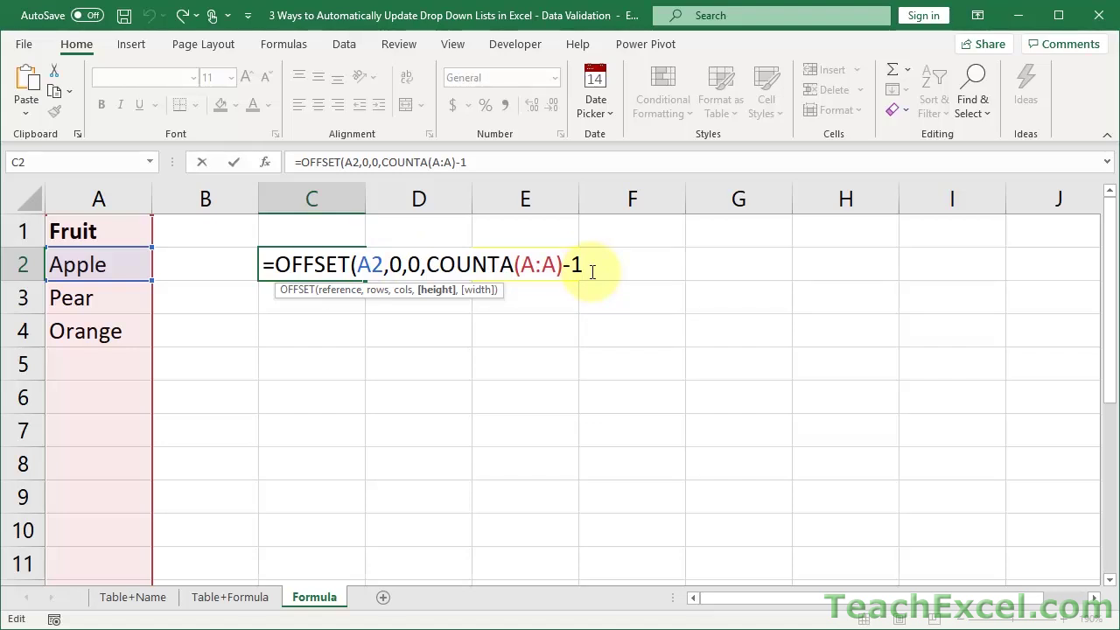
type(")")
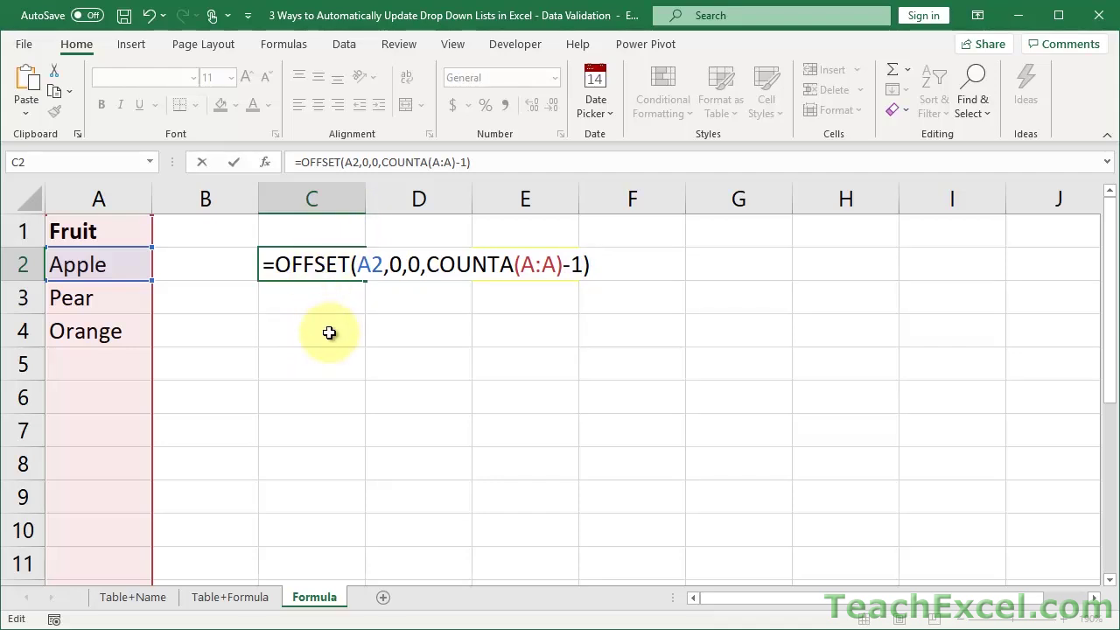
Commit the OFFSET formula and compare its spill with the INDIRECT list on the Table+Formula sheet
key("Return")
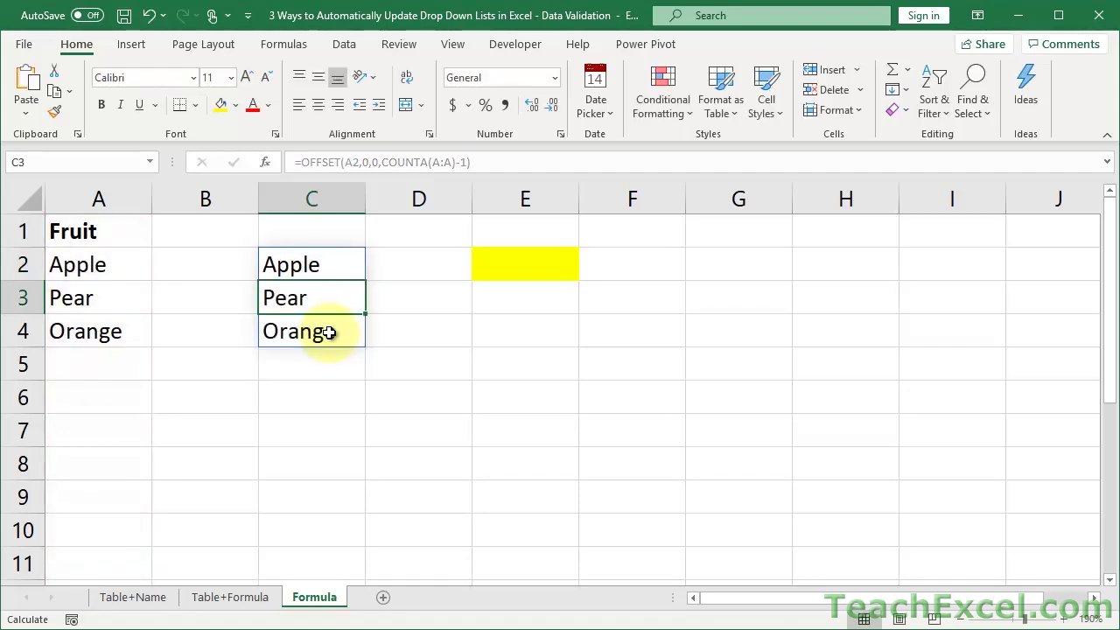
left_click(313, 257)
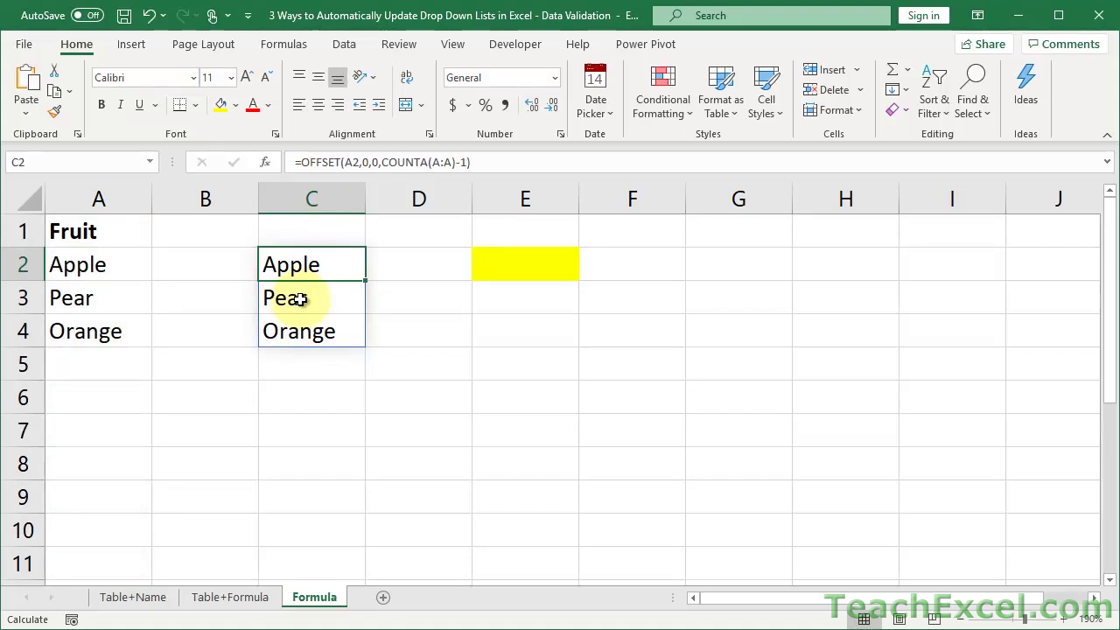
key("ctrl+Page_Up")
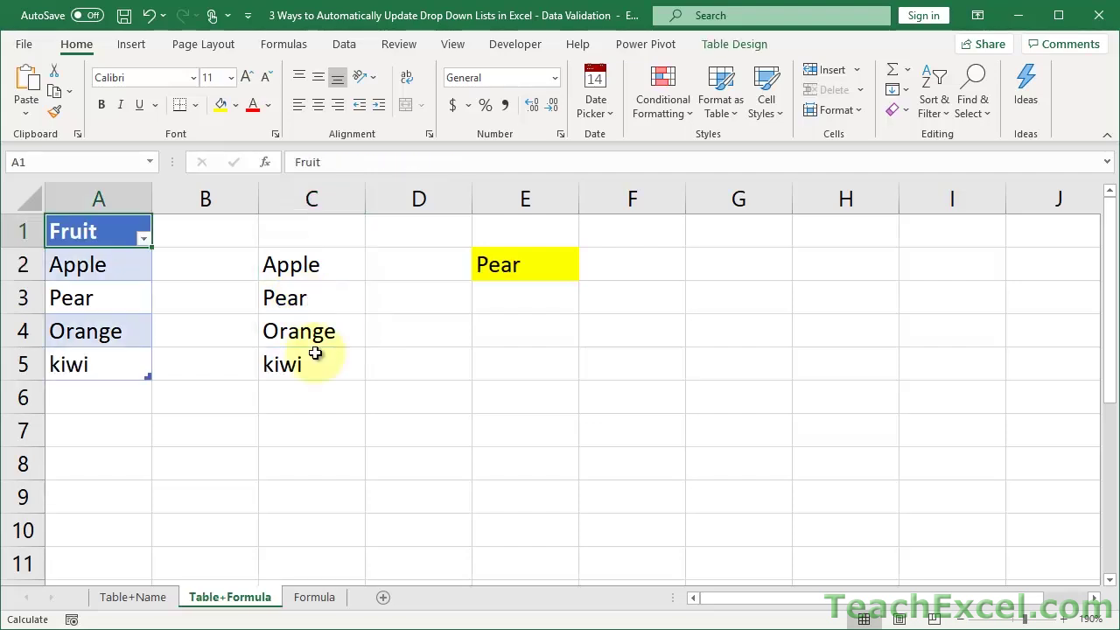
left_click(299, 294)
key("ctrl+Page_Down")
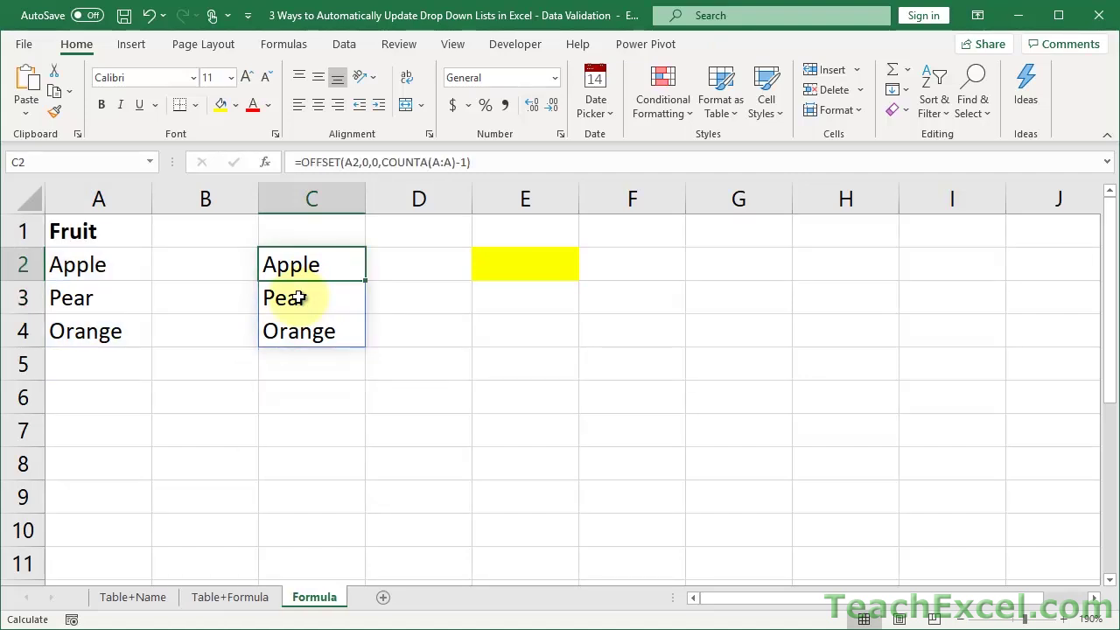
Change the A2 anchor in C2's OFFSET formula to absolute $A$2
double_click(295, 262)
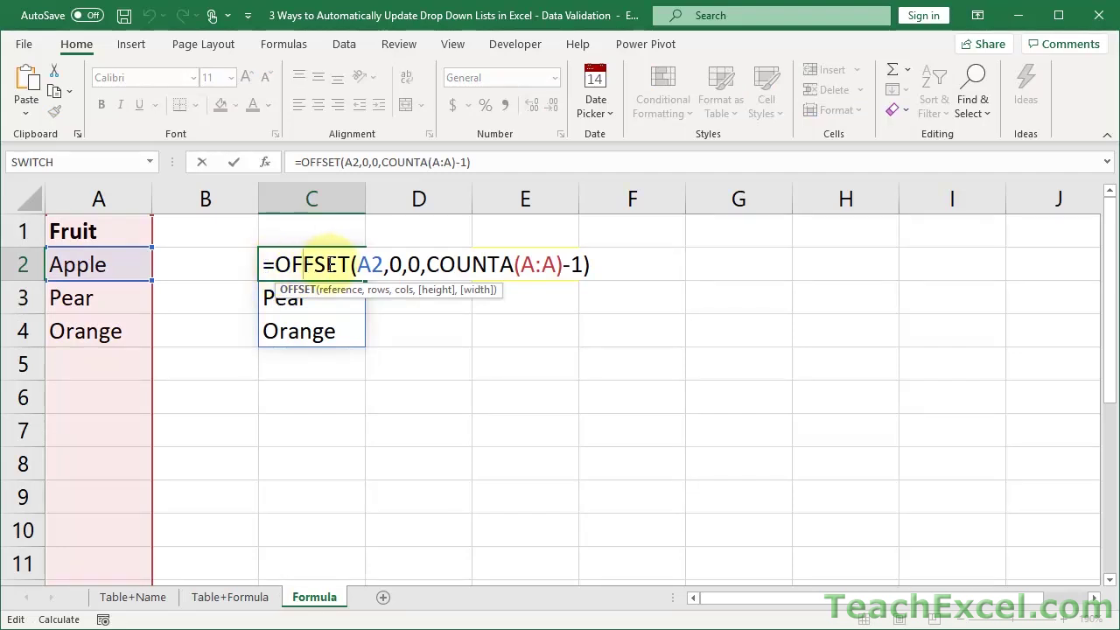
left_click_drag(357, 265, 383, 264)
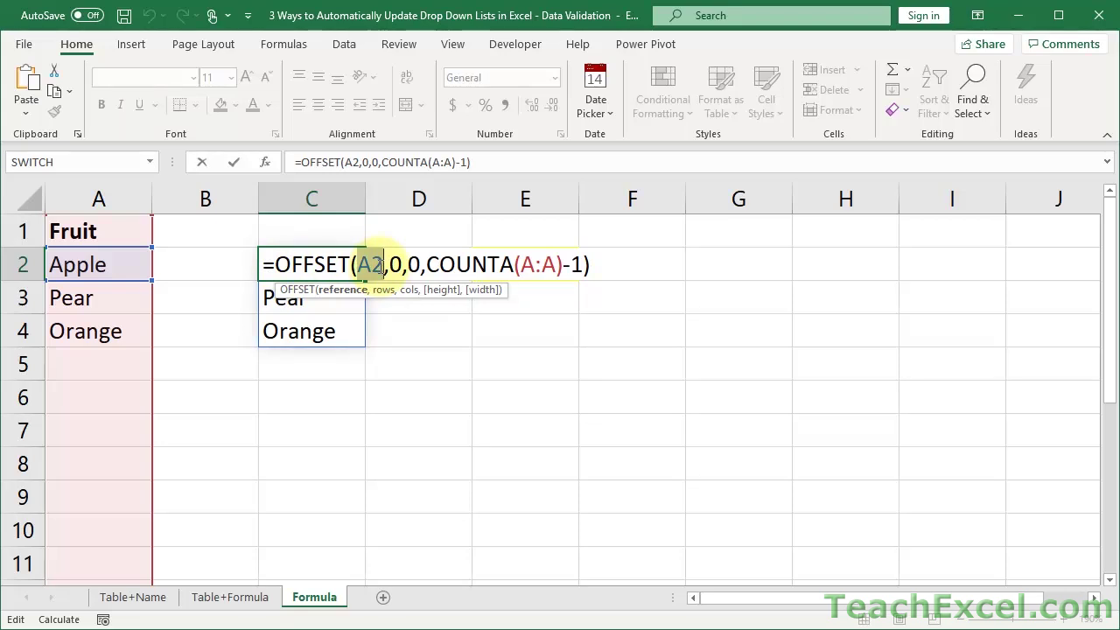
key("F4")
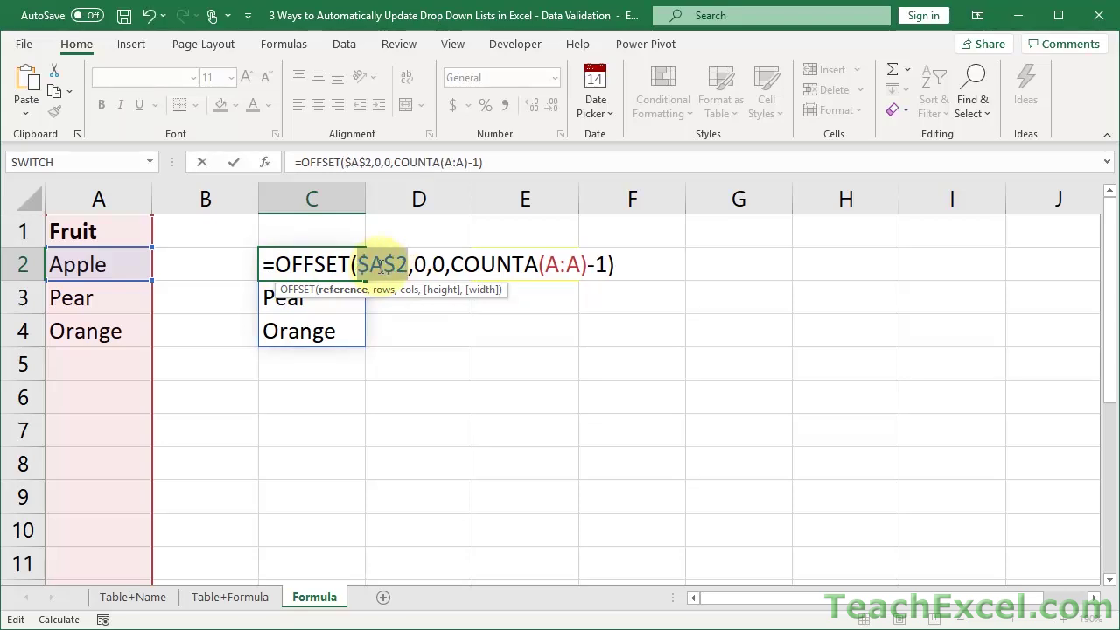
key("ctrl+Return")
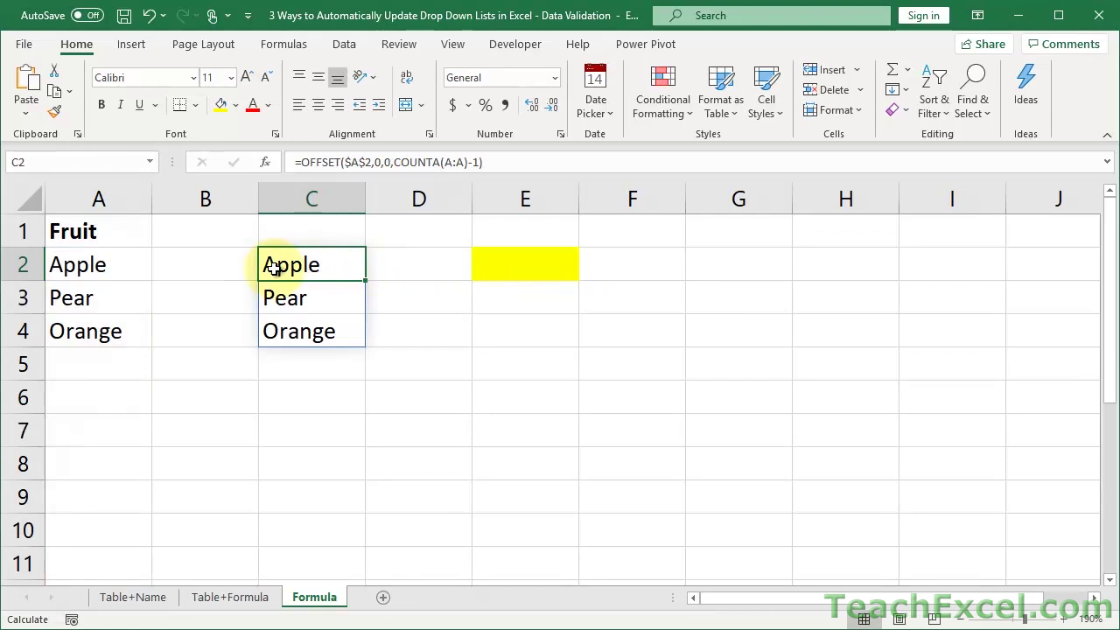
double_click(267, 264)
left_click_drag(262, 264, 623, 275)
key("ctrl+c")
key("Escape")
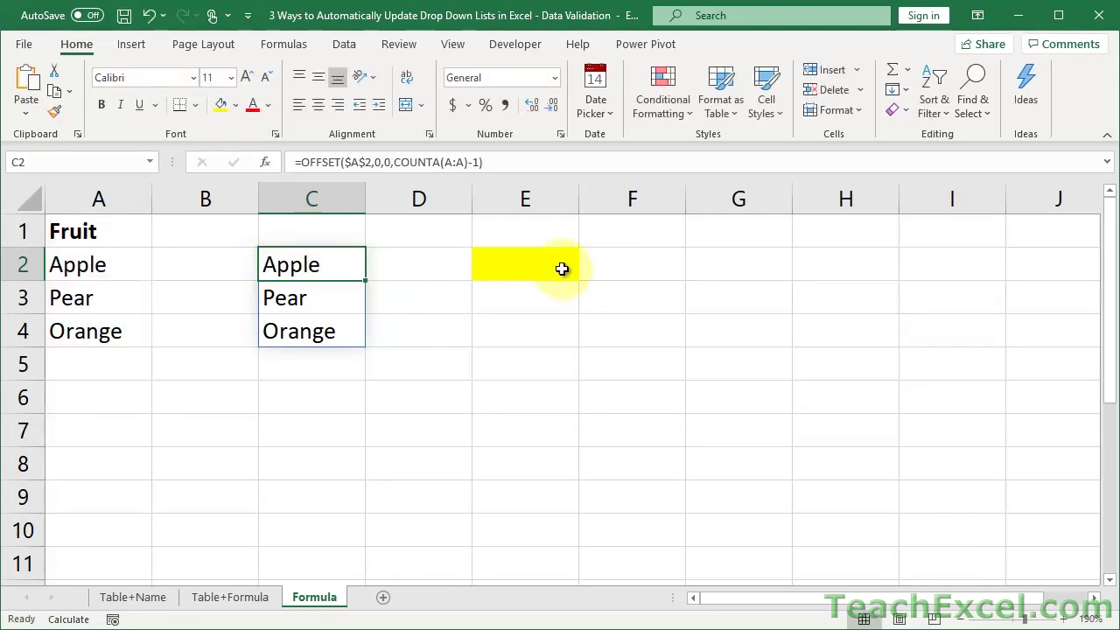
Give yellow cell E2 a List validation sourced from =OFFSET($A$2,0,0,COUNTA(A:A)-1)
left_click(545, 268)
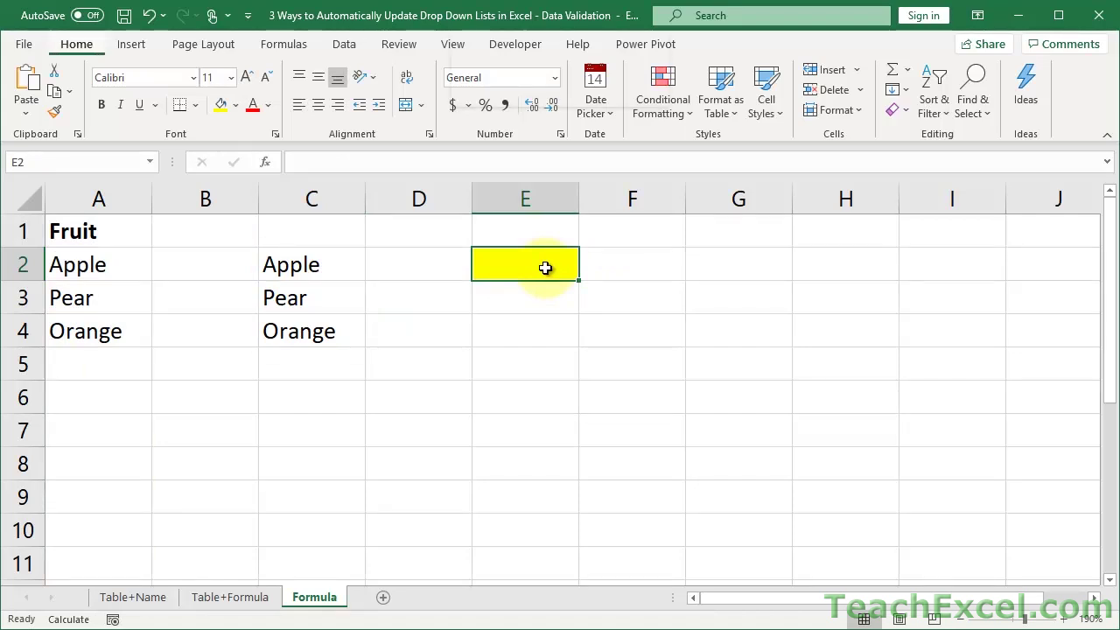
key("alt+a")
key("v")
key("v")
left_click(412, 287)
left_click(351, 330)
left_click(379, 357)
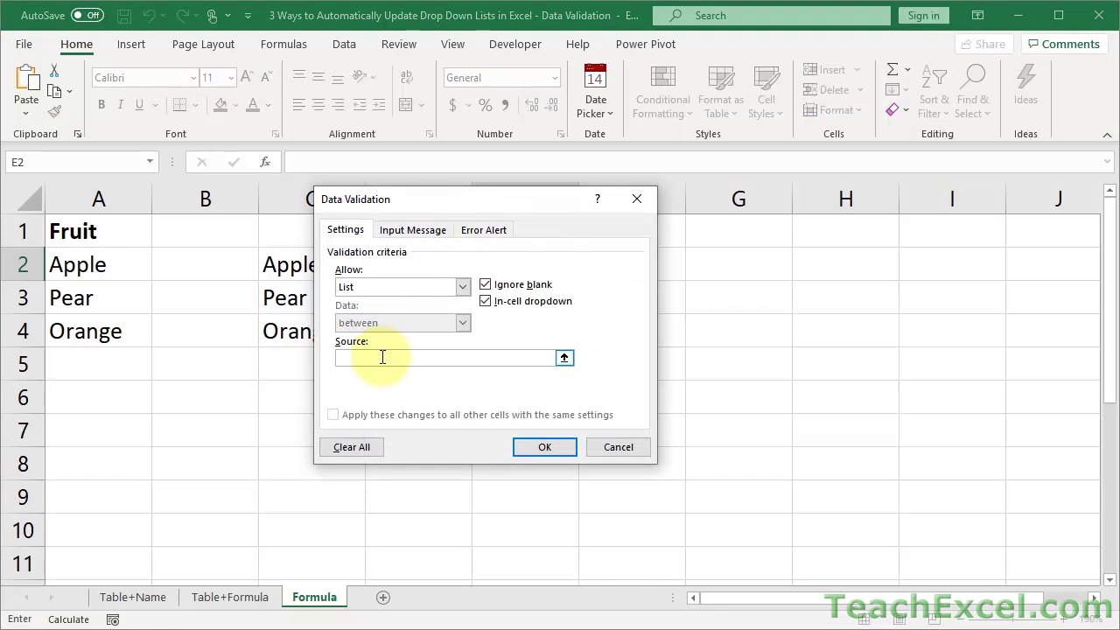
key("ctrl+v")
left_click(545, 448)
left_click(586, 275)
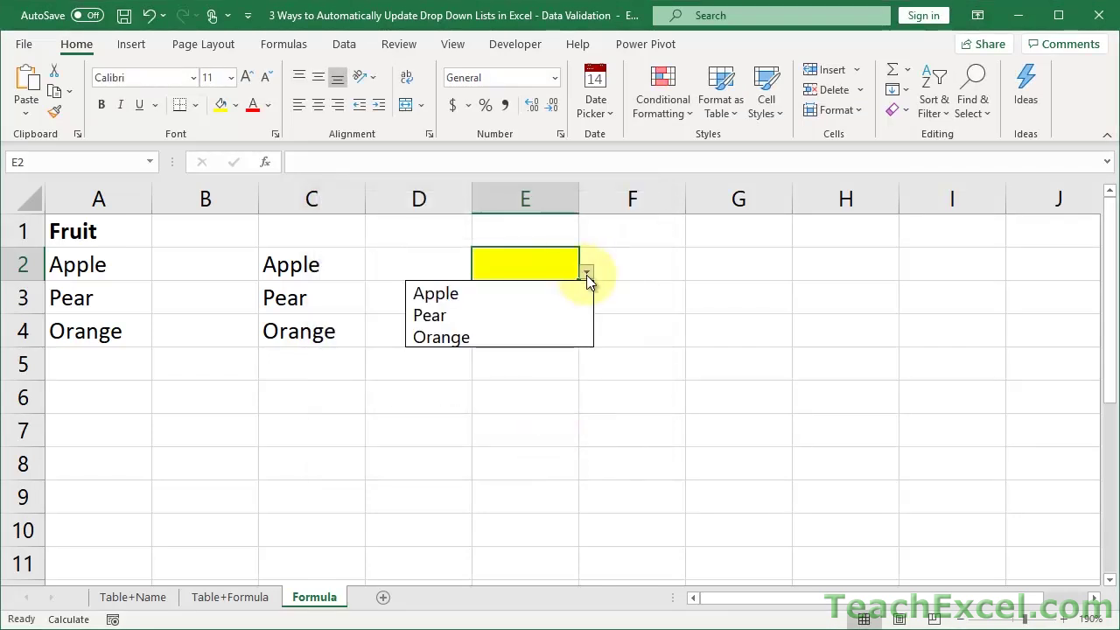
Add Kiwi in A5 and confirm it appears in E2's drop-down
left_click(93, 363)
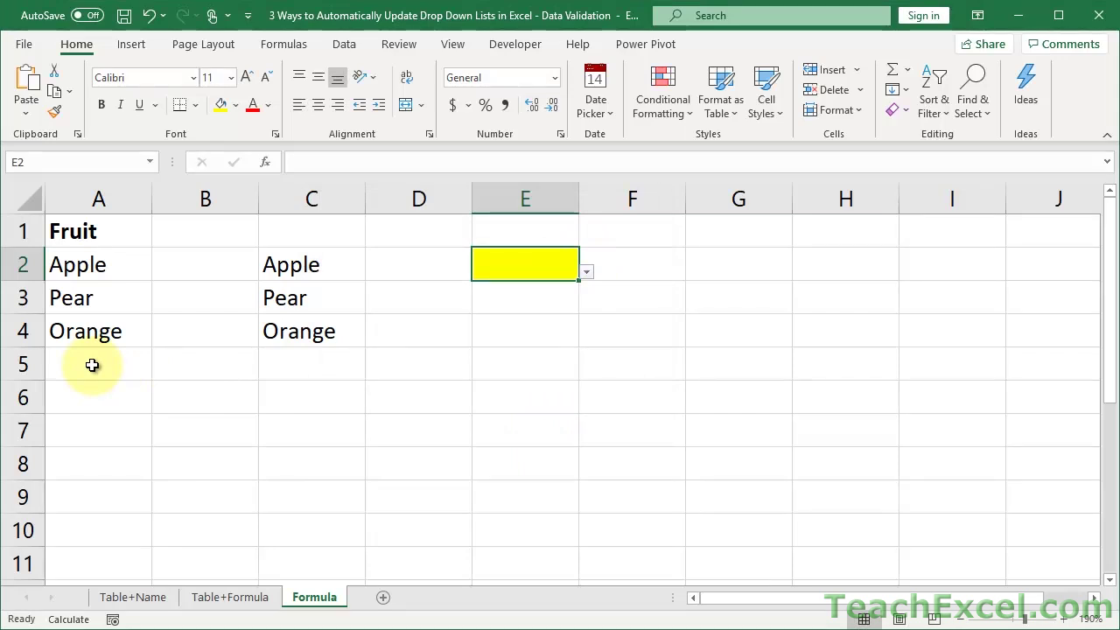
type("Kiwi")
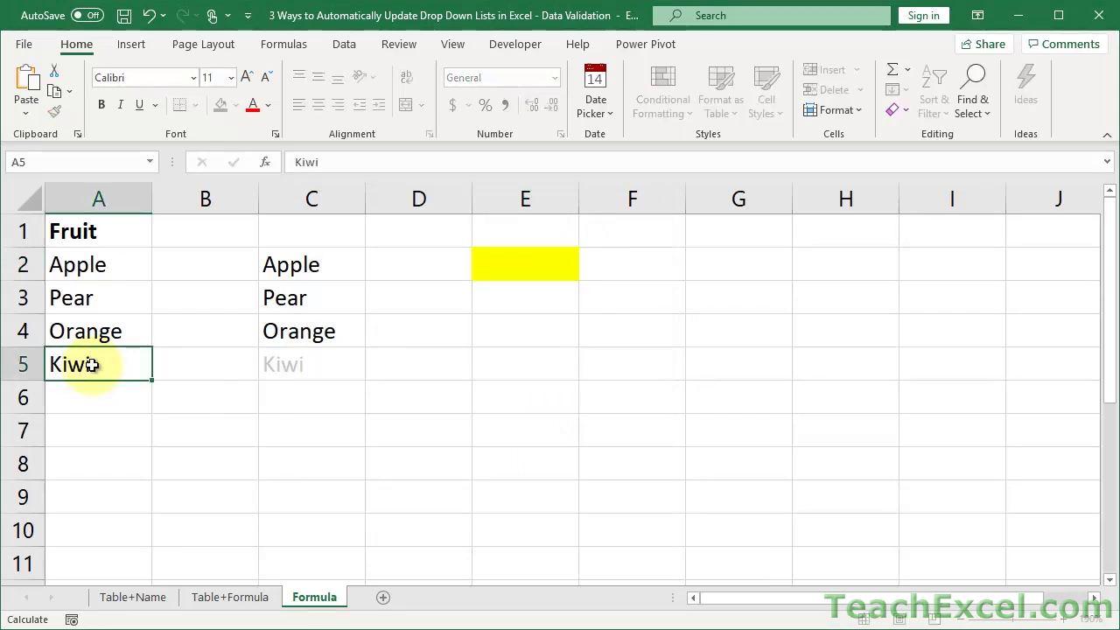
key("ctrl+Return")
left_click(517, 254)
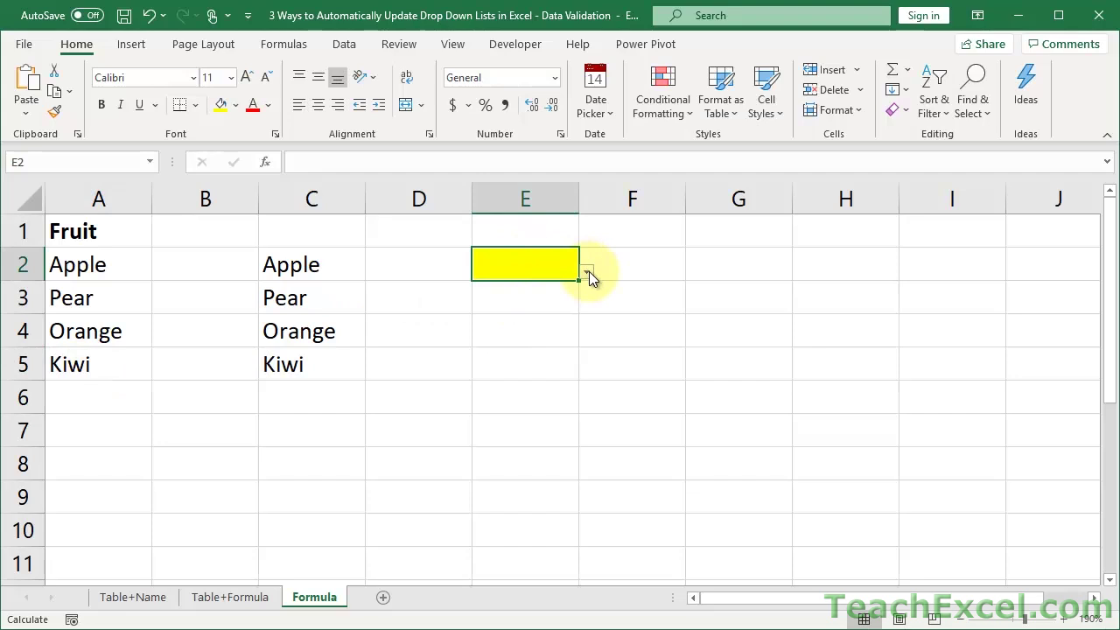
left_click(589, 271)
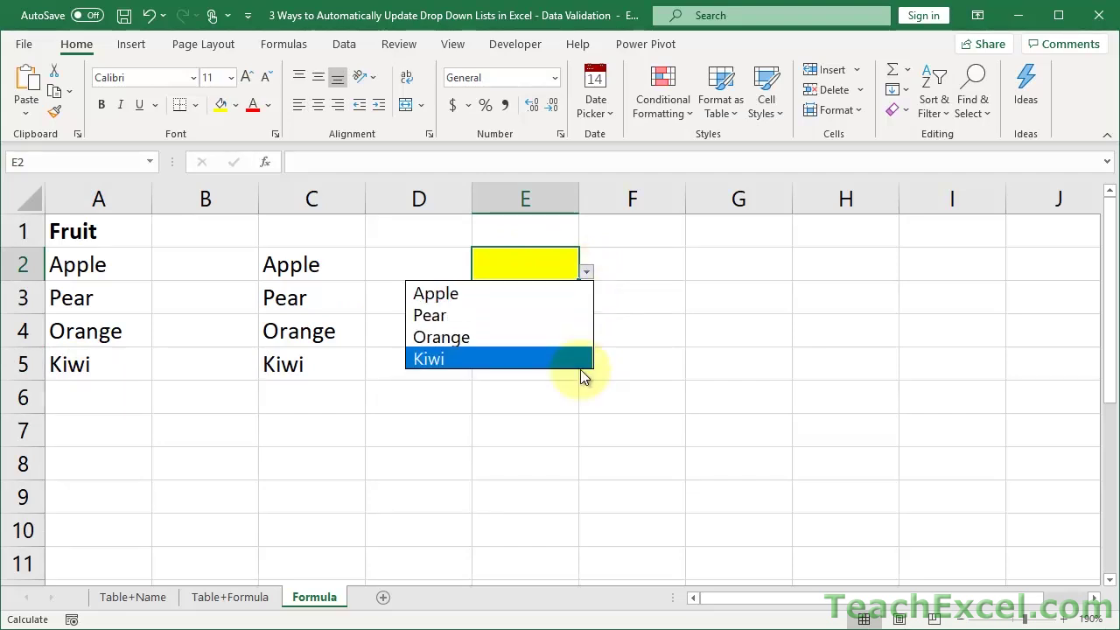
left_click(112, 237)
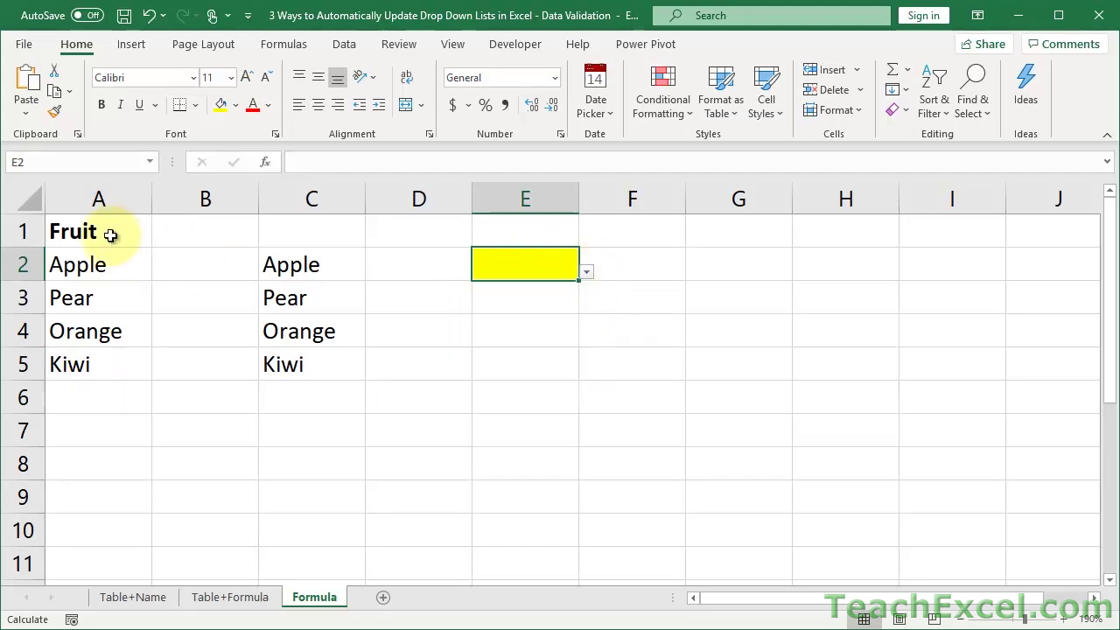
double_click(111, 235)
type("s")
key("Return")
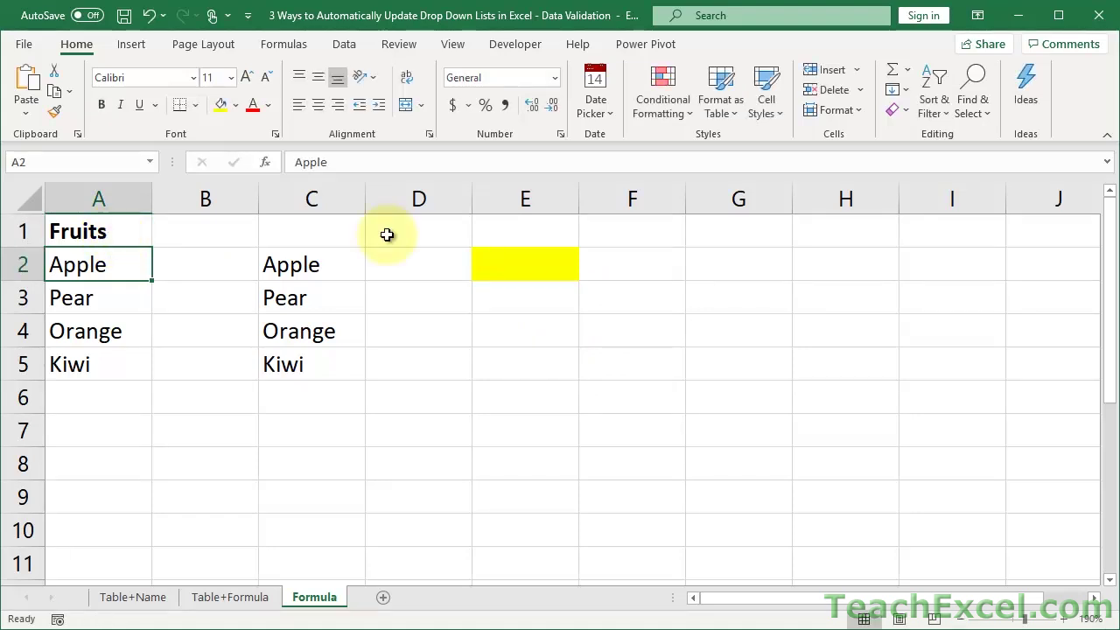
left_click(520, 263)
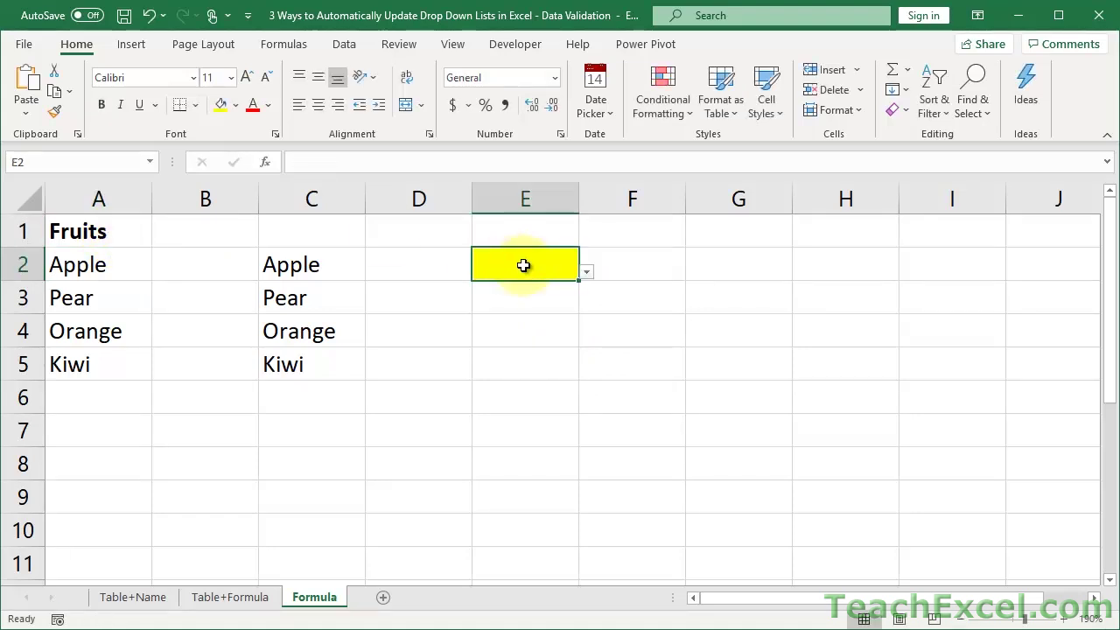
left_click(581, 271)
left_click(131, 232)
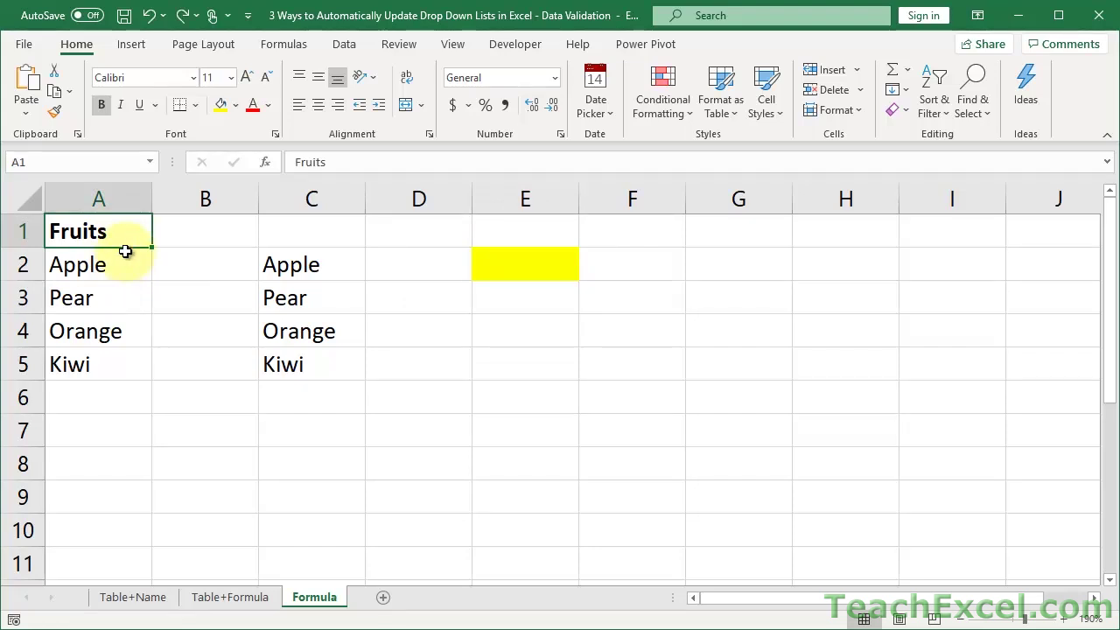
key("Delete")
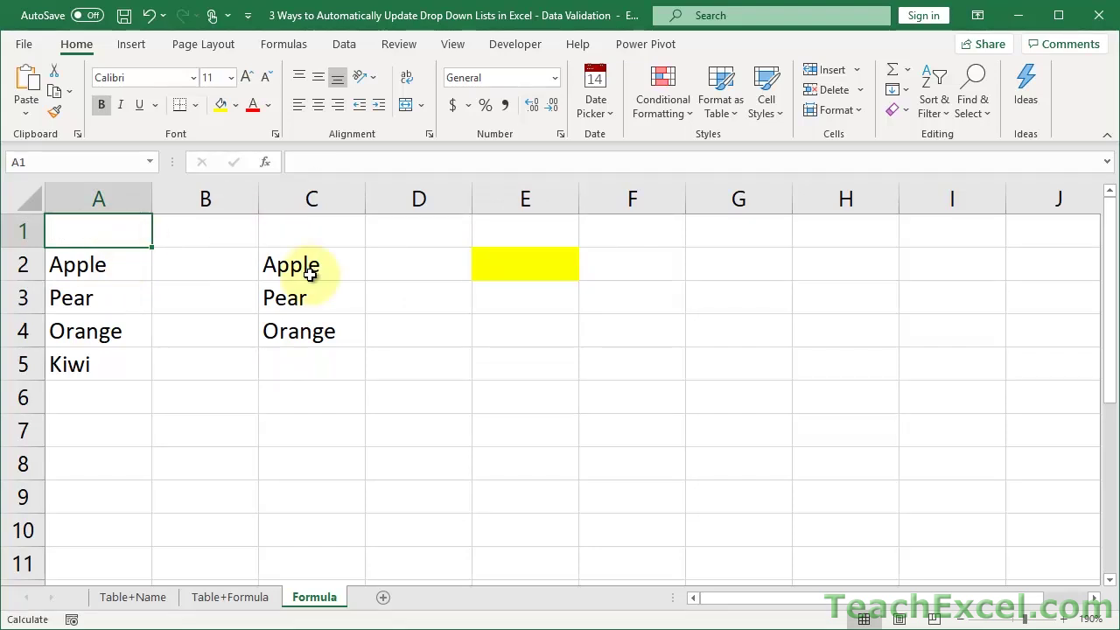
left_click(306, 272)
double_click(303, 265)
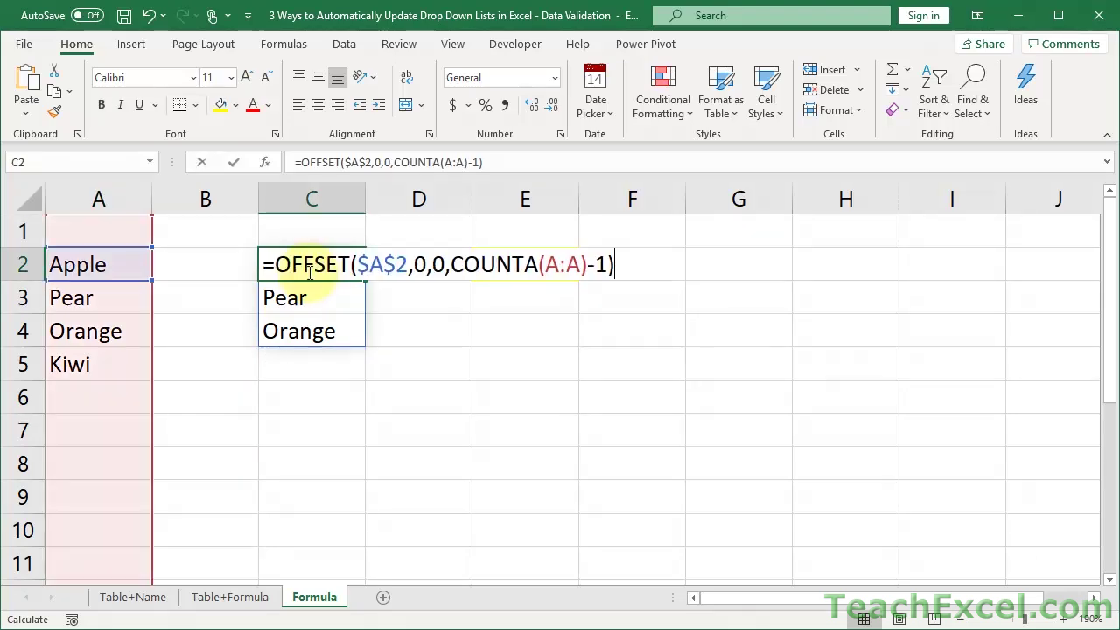
left_click(610, 265)
key("BackSpace")
key("BackSpace")
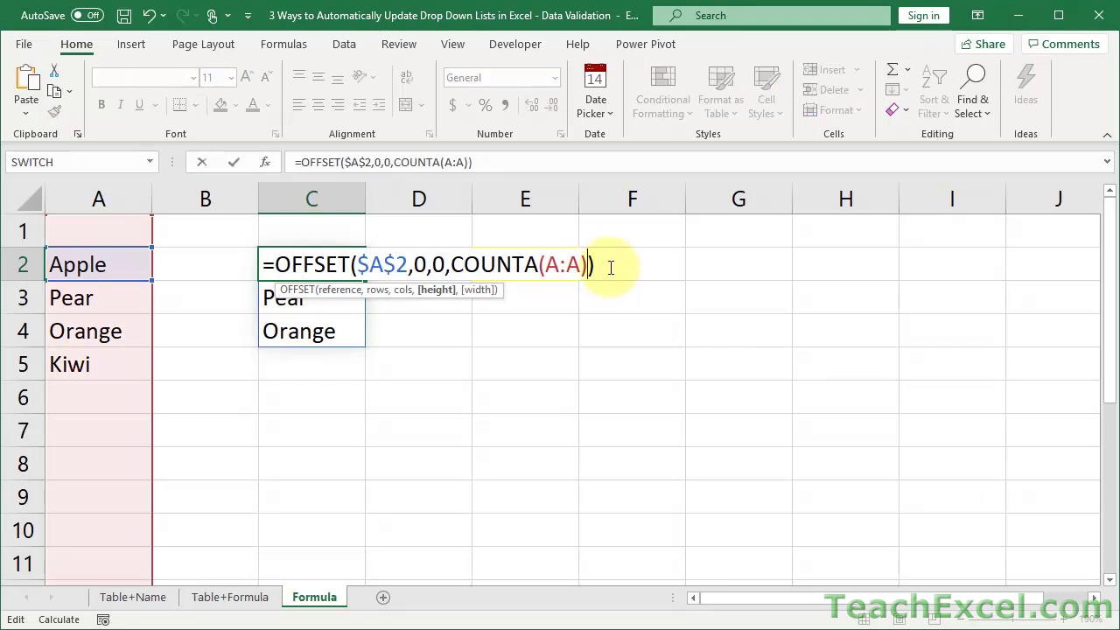
key("Return")
left_click(326, 263)
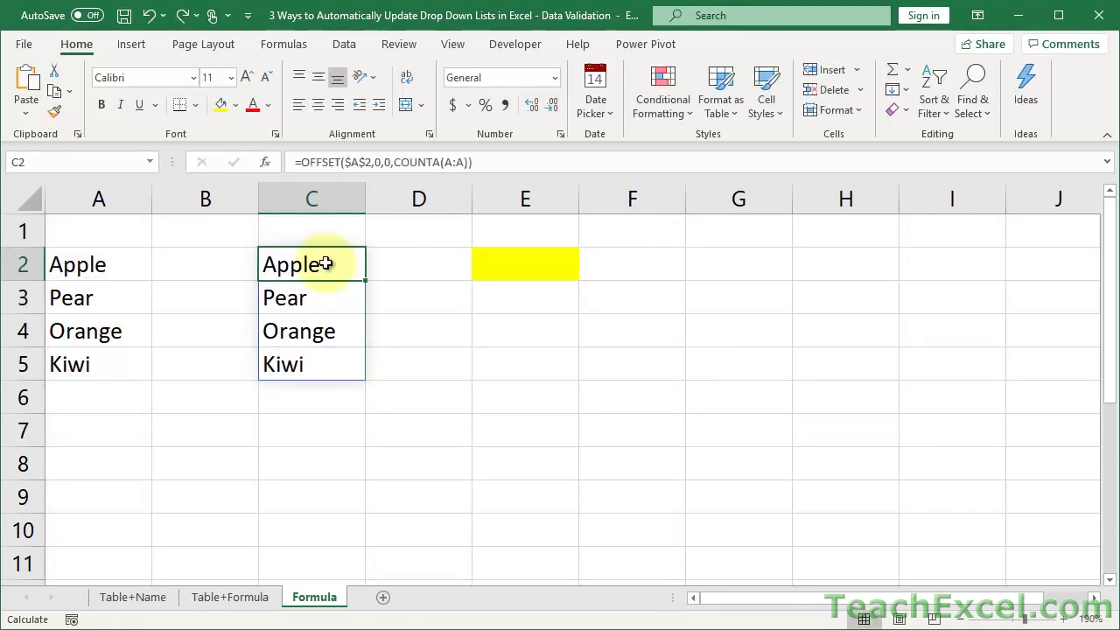
key("ctrl+z")
key("ctrl+z")
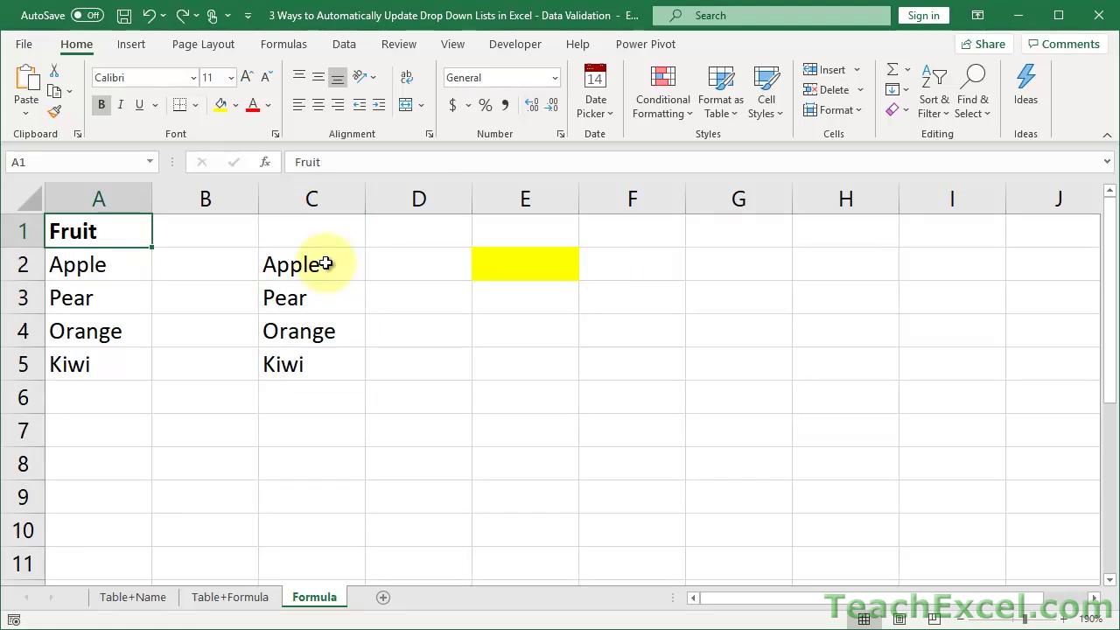
left_click(326, 263)
double_click(326, 263)
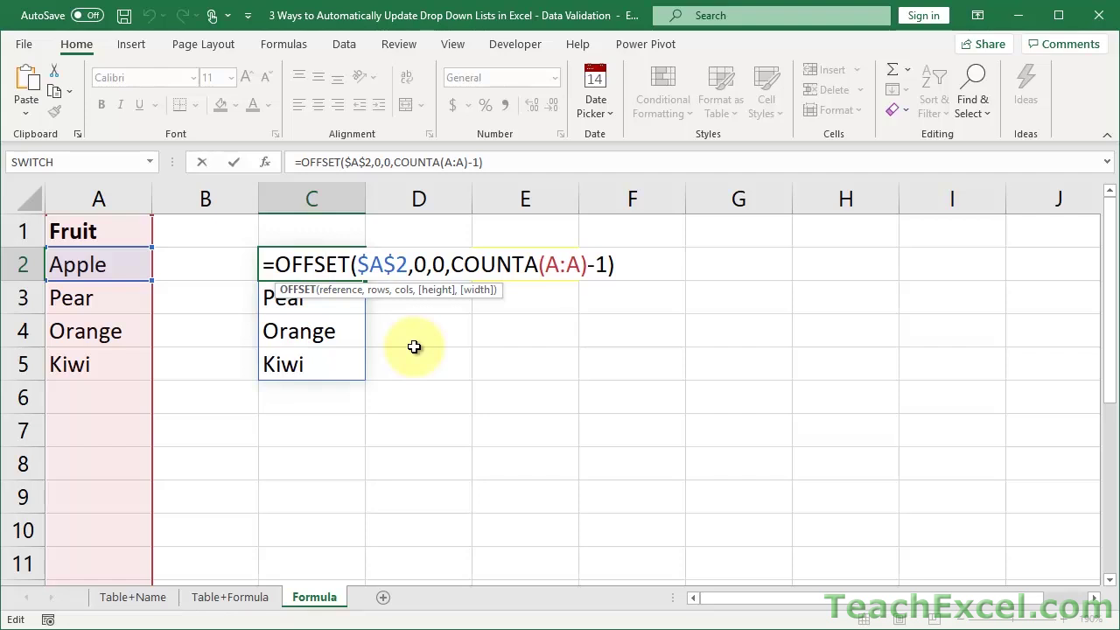
Commit C2 with its four-item spill and move back through Table+Formula to the Table+Name sheet
key("ctrl+Return")
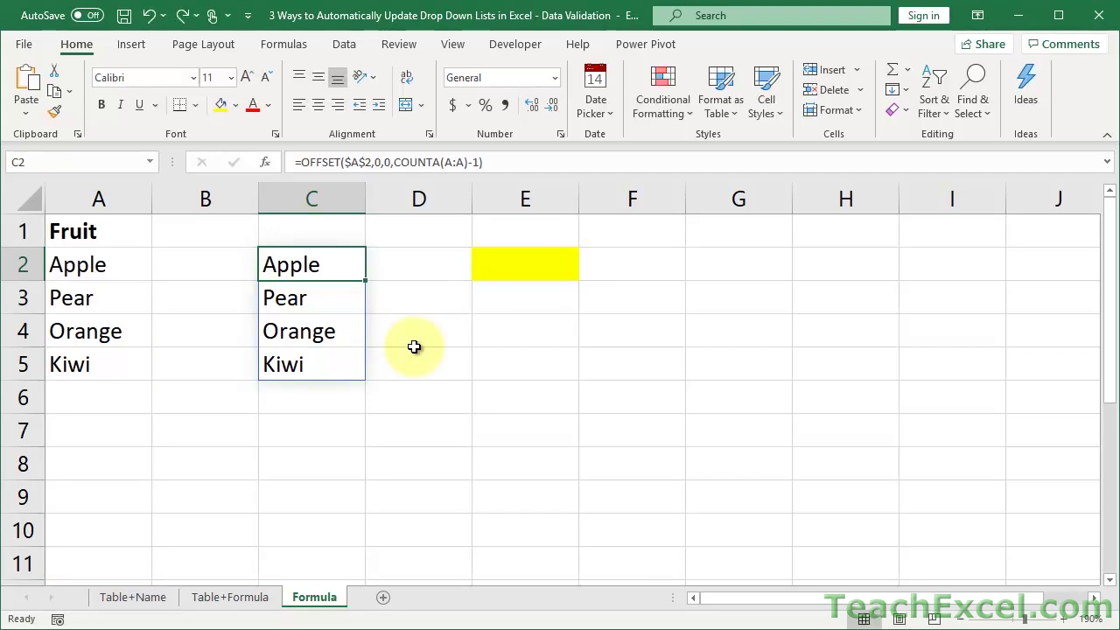
key("ctrl+Page_Up")
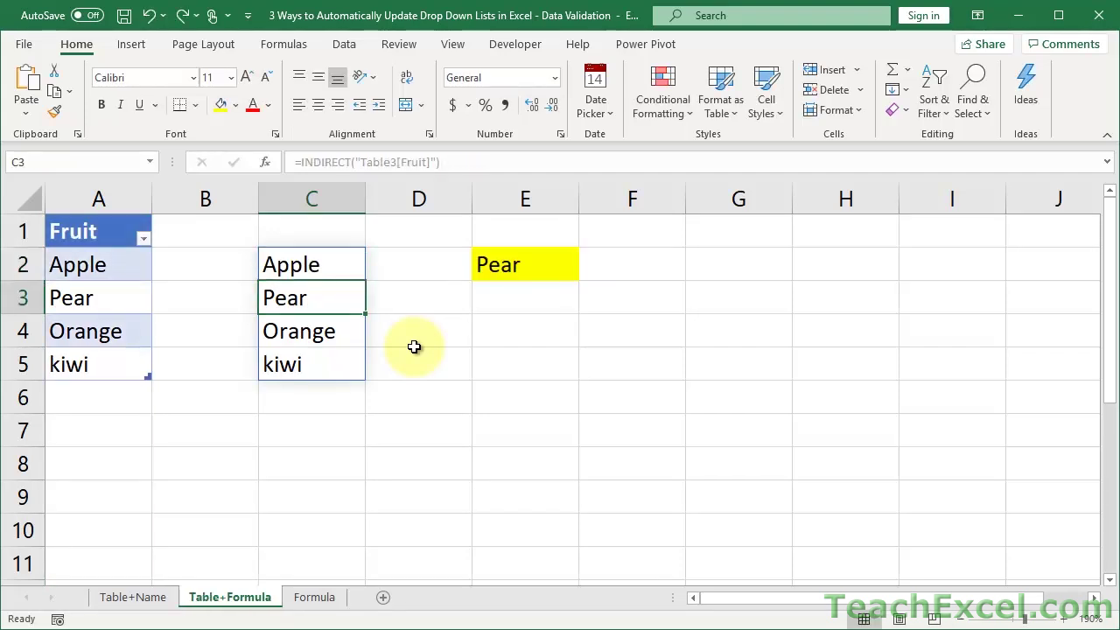
key("ctrl+Page_Up")
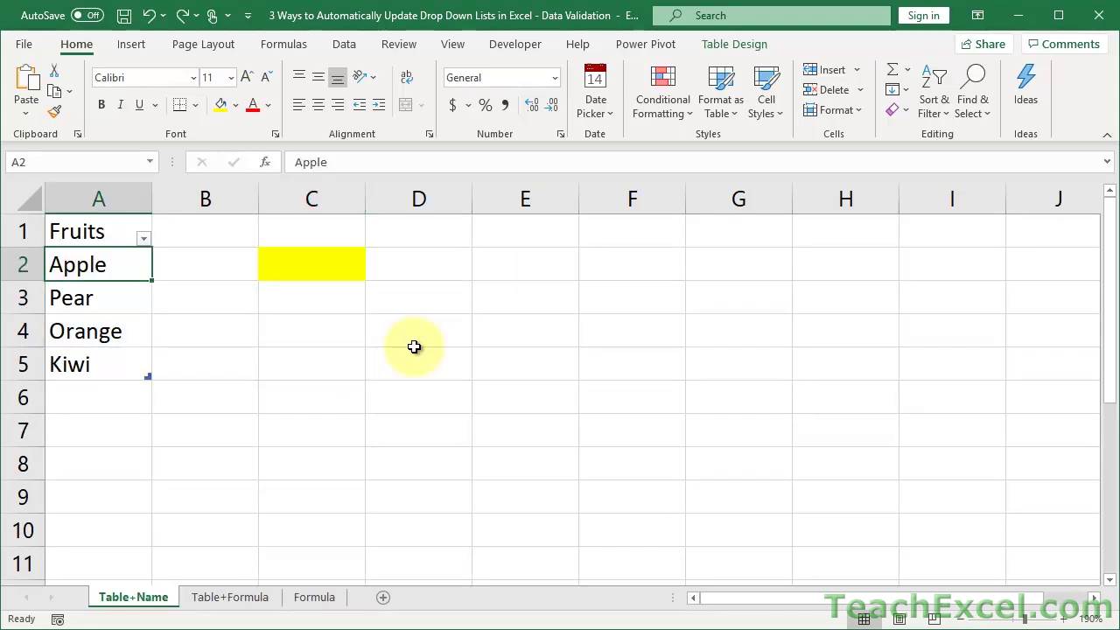